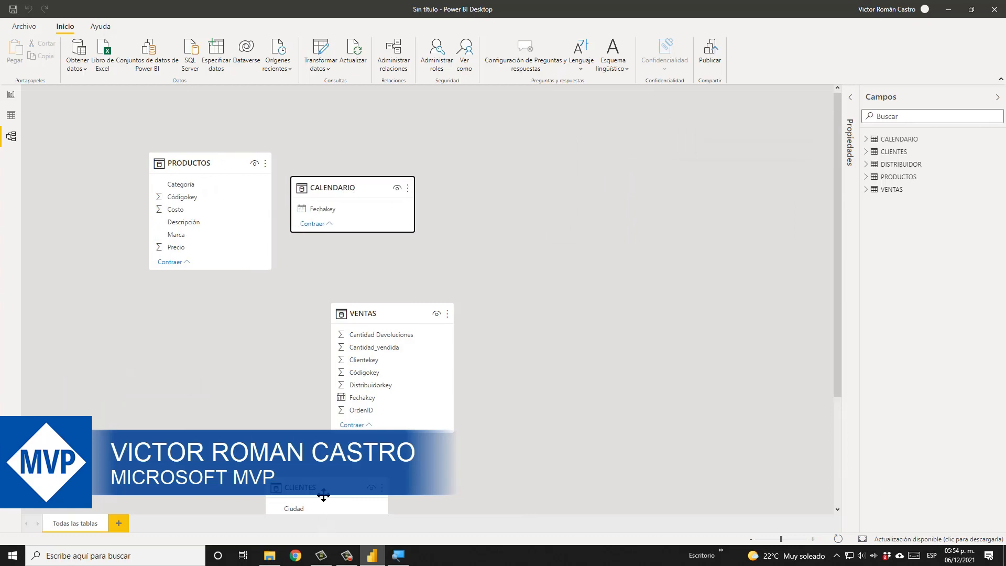
Arrange the PRODUCTOS, CALENDARIO, CLIENTES and DISTRIBUIDOR tables in a row in the model diagram, with VENTAS beneath them
left_click_drag(322, 494, 532, 172)
left_click_drag(617, 470, 685, 162)
left_click_drag(544, 161, 565, 128)
left_click_drag(364, 182, 432, 128)
left_click_drag(221, 159, 304, 124)
left_click_drag(404, 309, 455, 224)
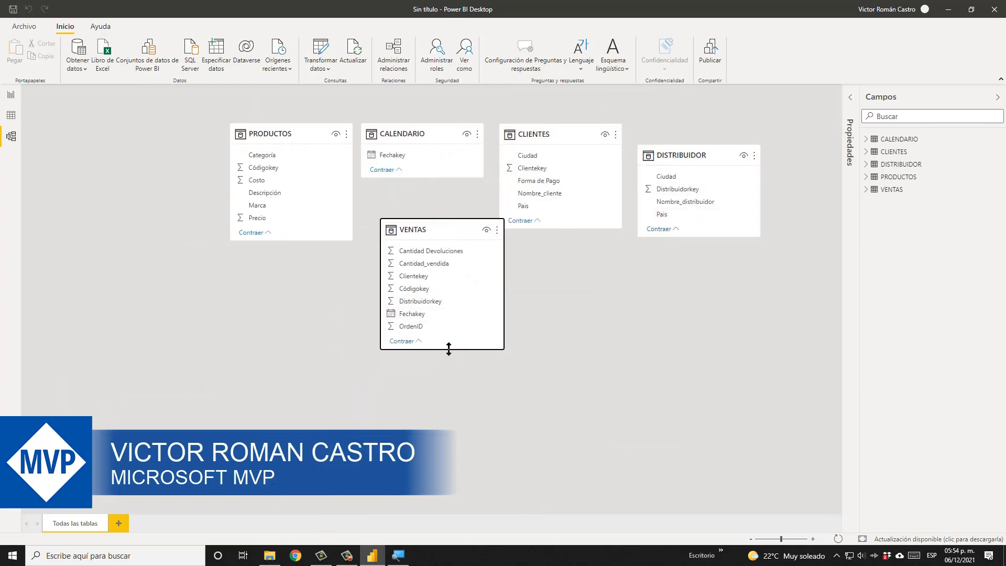
Make the VENTAS table taller and spread the other tables around it, CALENDARIO above PRODUCTOS and CLIENTES above DISTRIBUIDOR
left_click_drag(447, 348, 447, 361)
left_click_drag(562, 135, 577, 135)
left_click_drag(699, 157, 688, 274)
left_click_drag(302, 133, 283, 300)
left_click_drag(419, 131, 283, 178)
left_click_drag(451, 232, 430, 228)
left_click_drag(281, 173, 285, 147)
left_click_drag(677, 273, 626, 356)
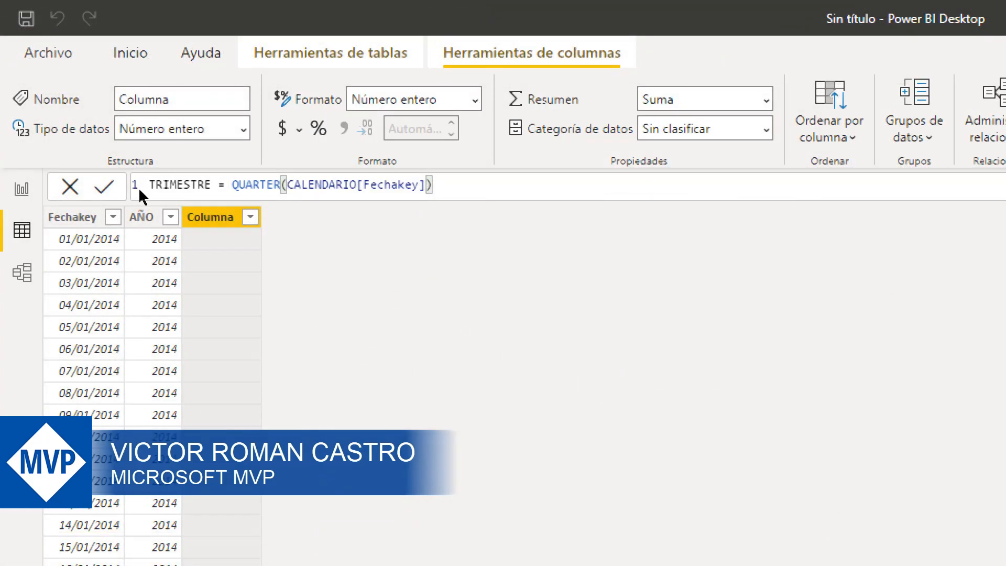
Commit the TRIMESTRE column in CALENDARIO and begin a new calculated column named MES with the MONTH function
key("Return")
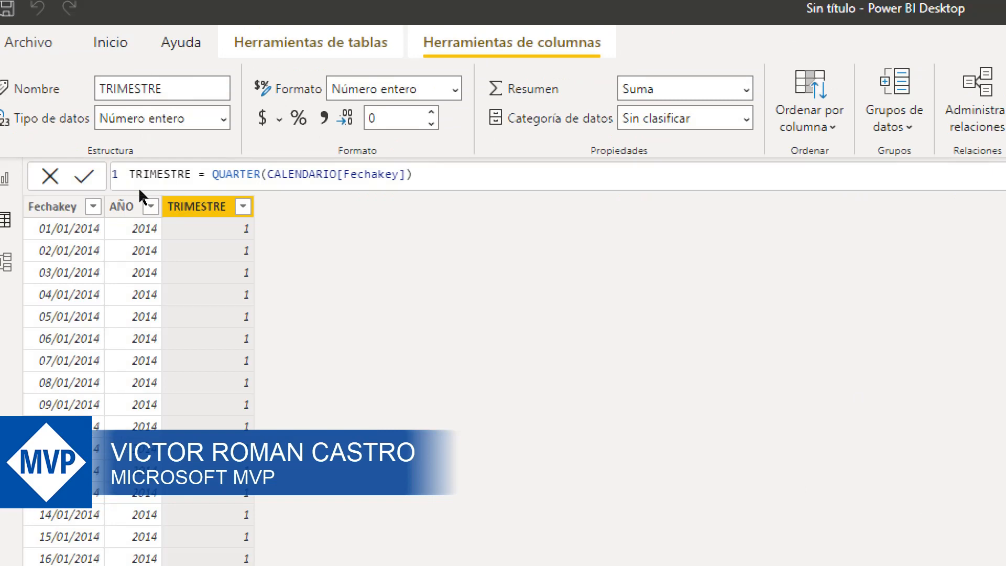
right_click(206, 207)
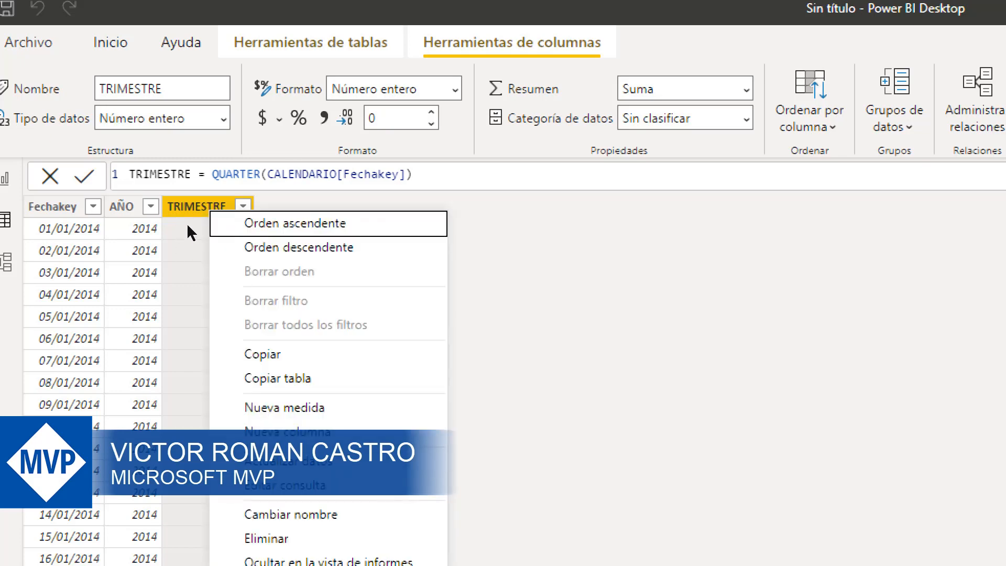
left_click(285, 431)
type("MES = MON")
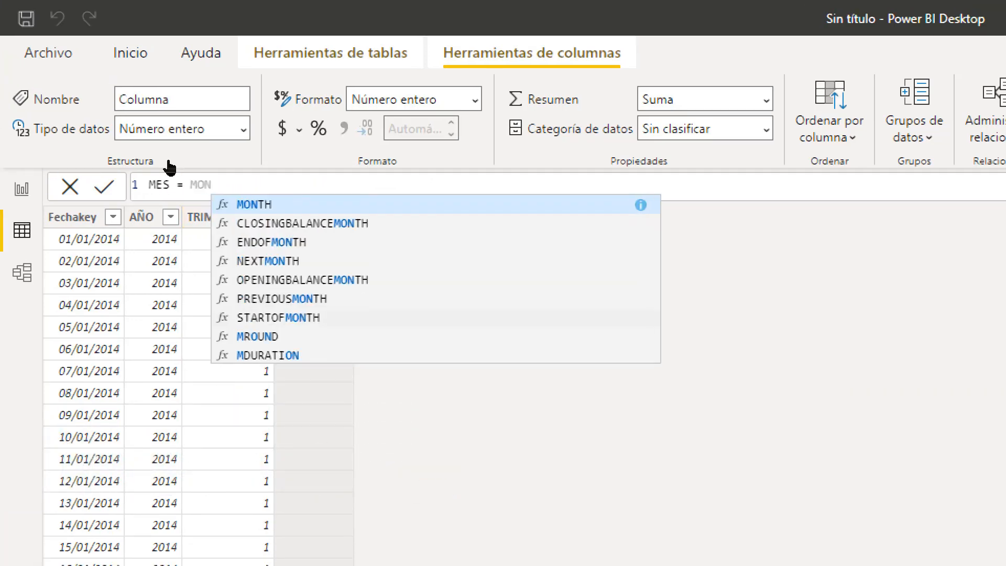
key("Tab")
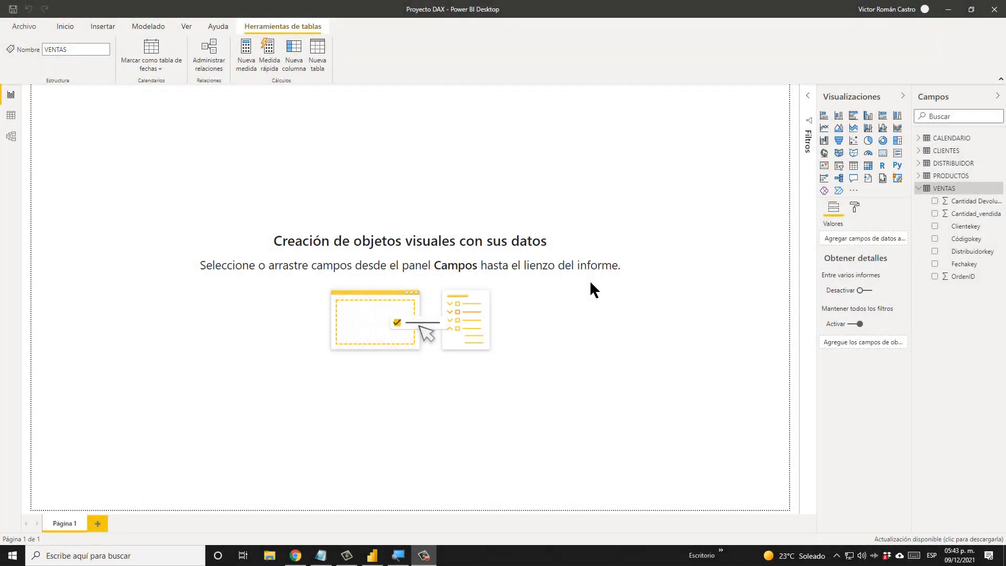
Review the model relationships, the VENTAS data and the calculated columns of CALENDARIO from AÑO to DIA DE SEMANA
left_click(11, 137)
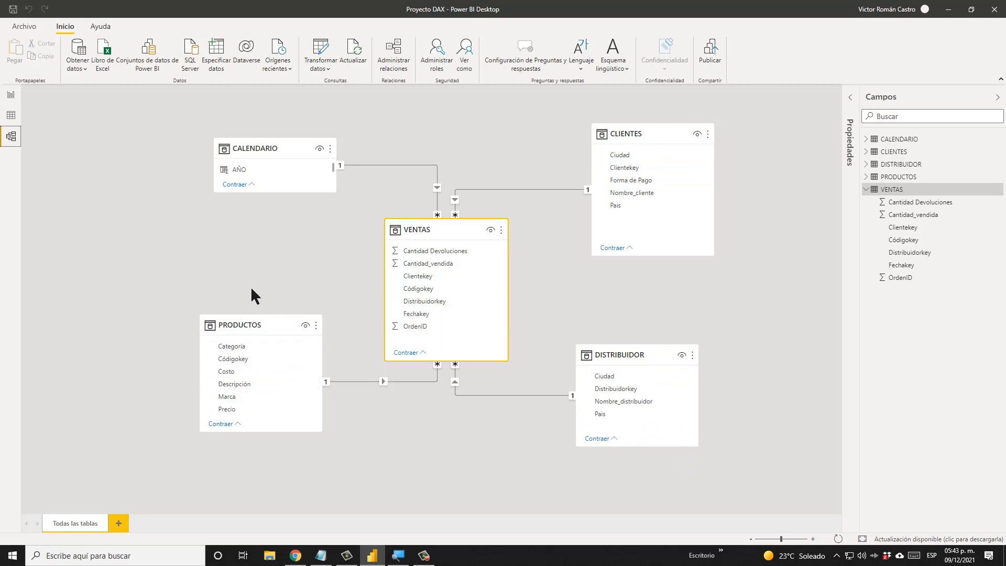
left_click(11, 116)
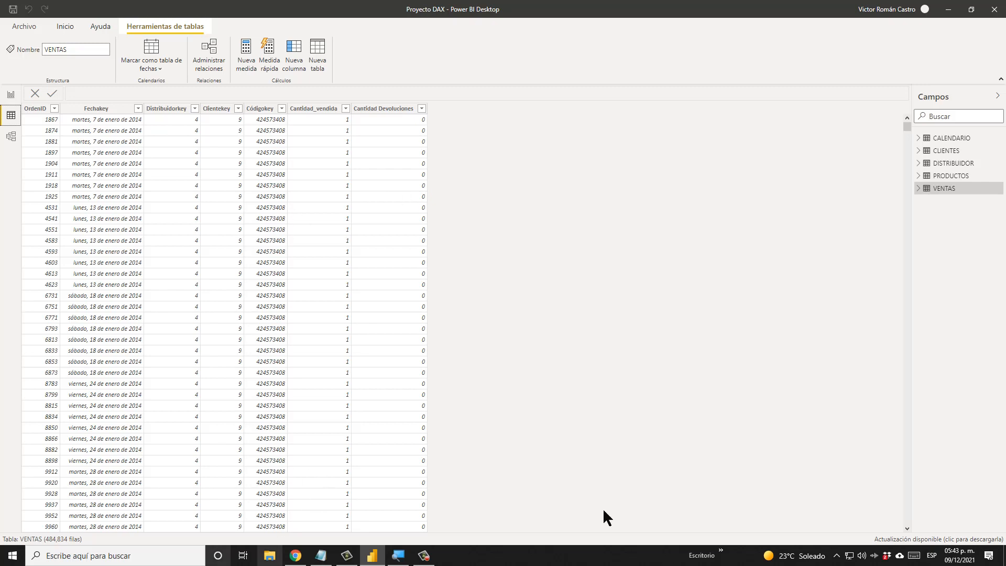
left_click(959, 139)
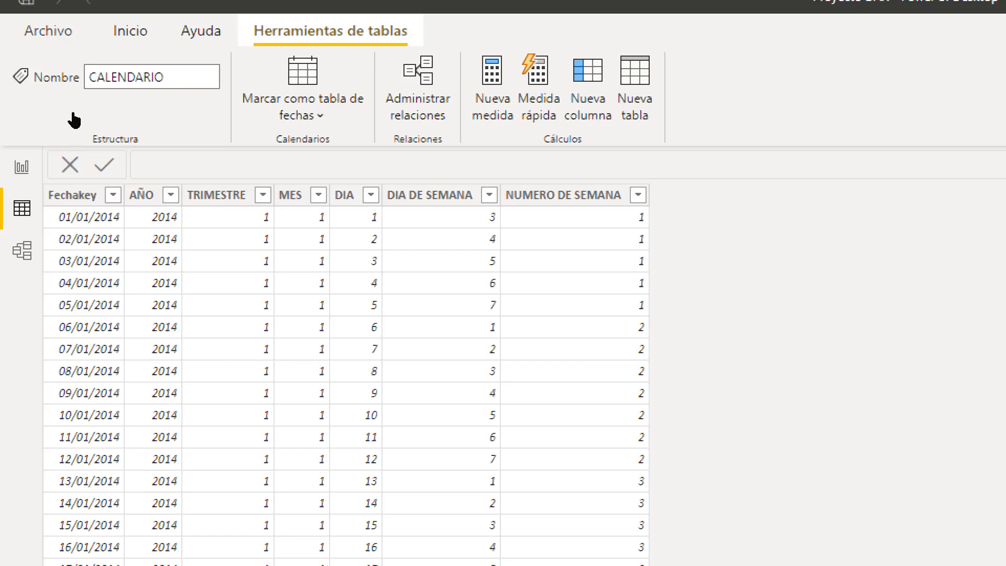
left_click(142, 195)
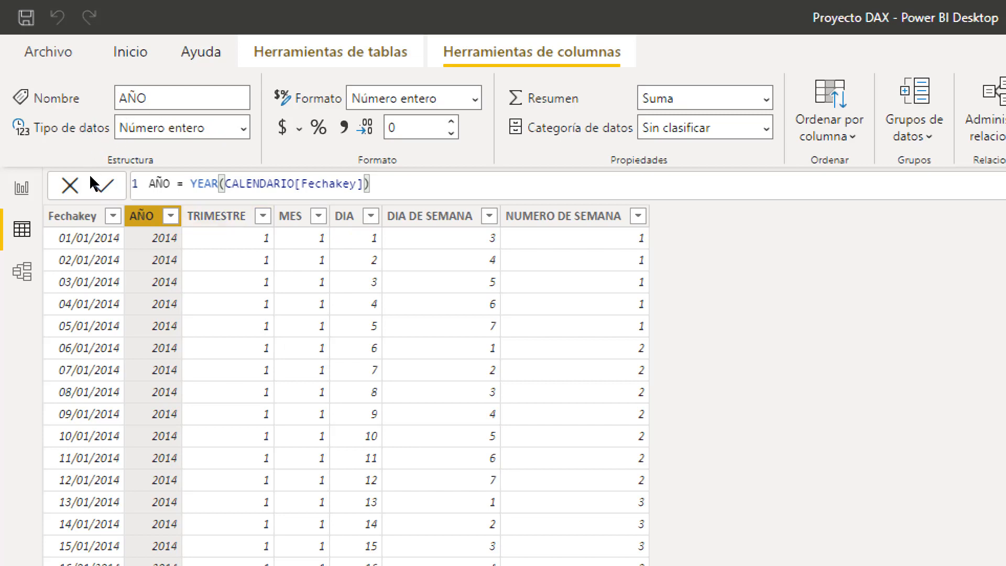
left_click(204, 214)
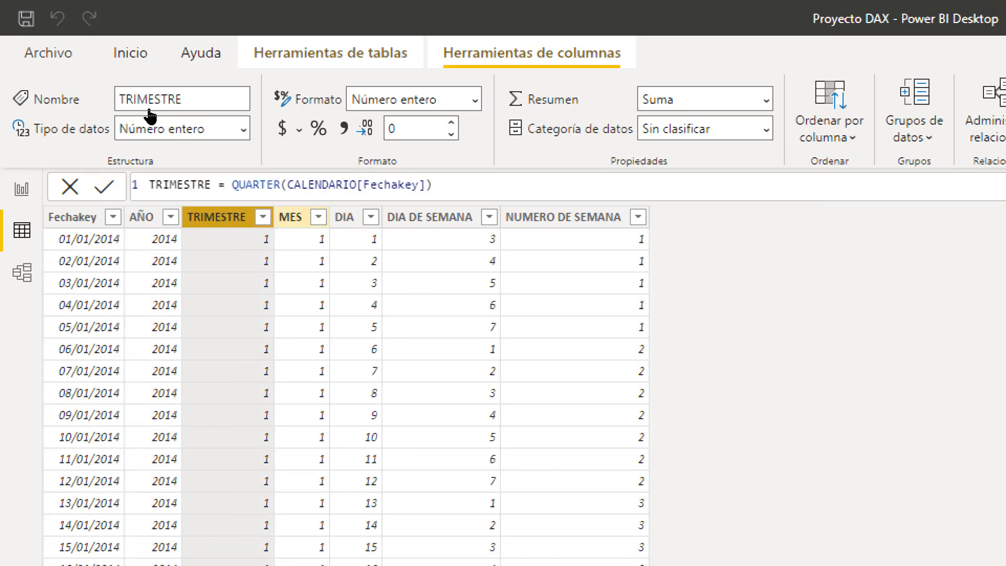
left_click(295, 215)
left_click(344, 216)
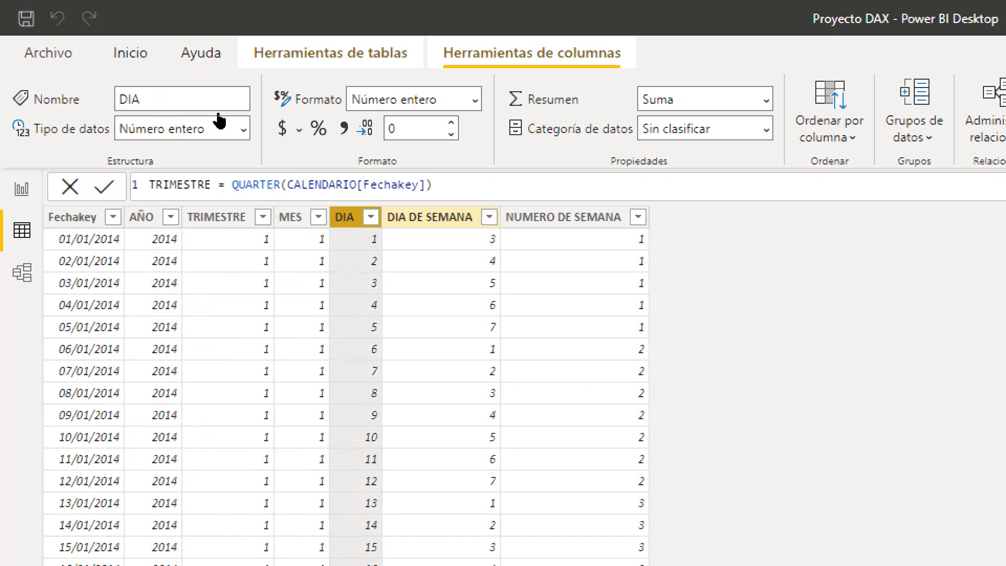
left_click(430, 216)
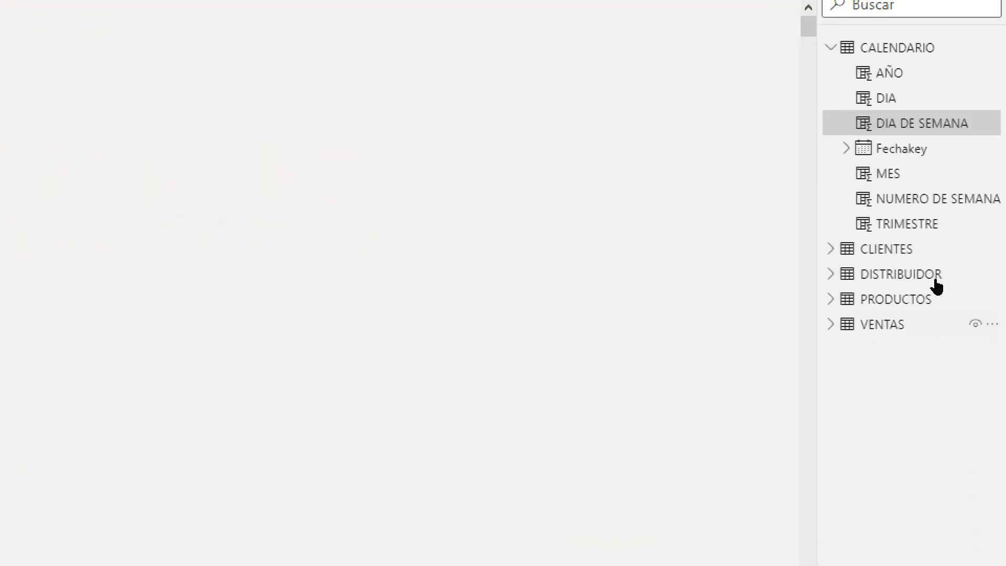
Create a new measure in the VENTAS table and name it Total Unidades vendidas
left_click(912, 444)
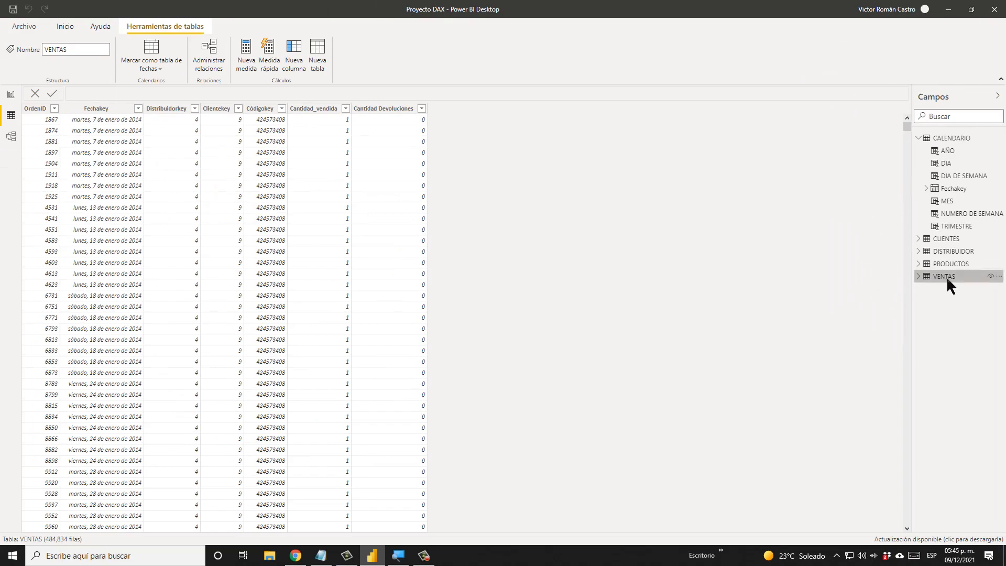
right_click(947, 280)
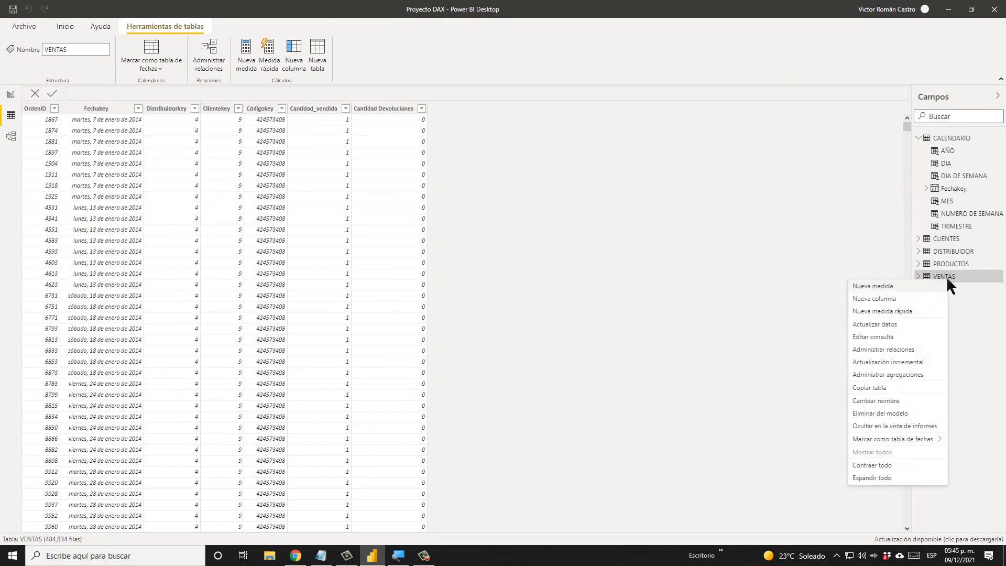
left_click(870, 288)
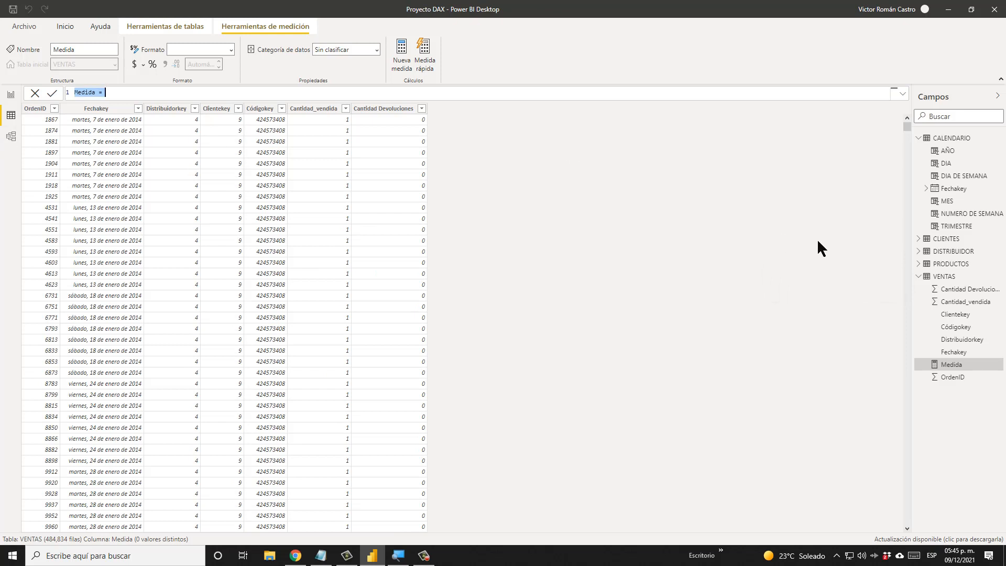
type("Total Unidades vendidas =")
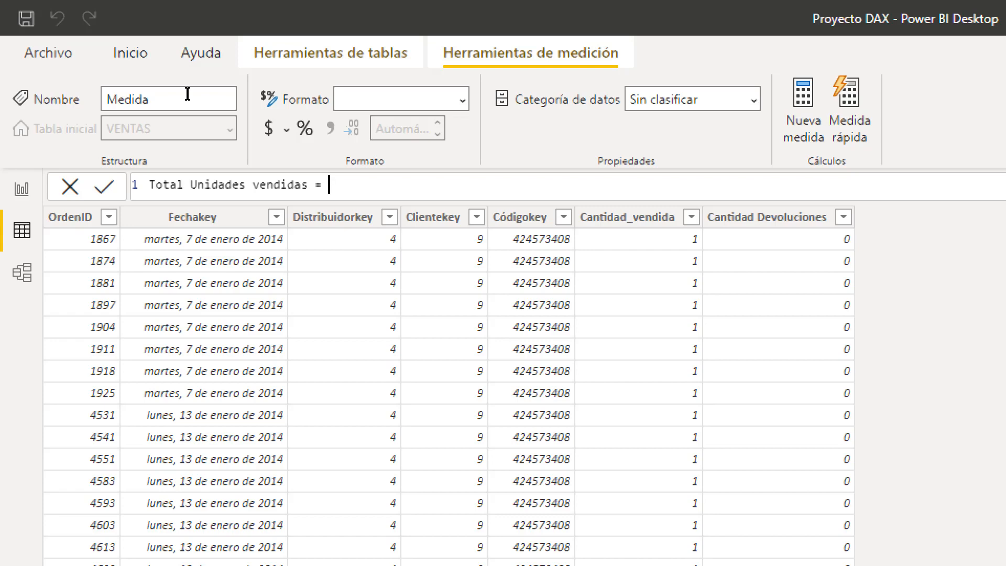
Define the Total Unidades vendidas measure as SUM(VENTAS[Cantidad_vendida]) and commit the formula
type("SUM")
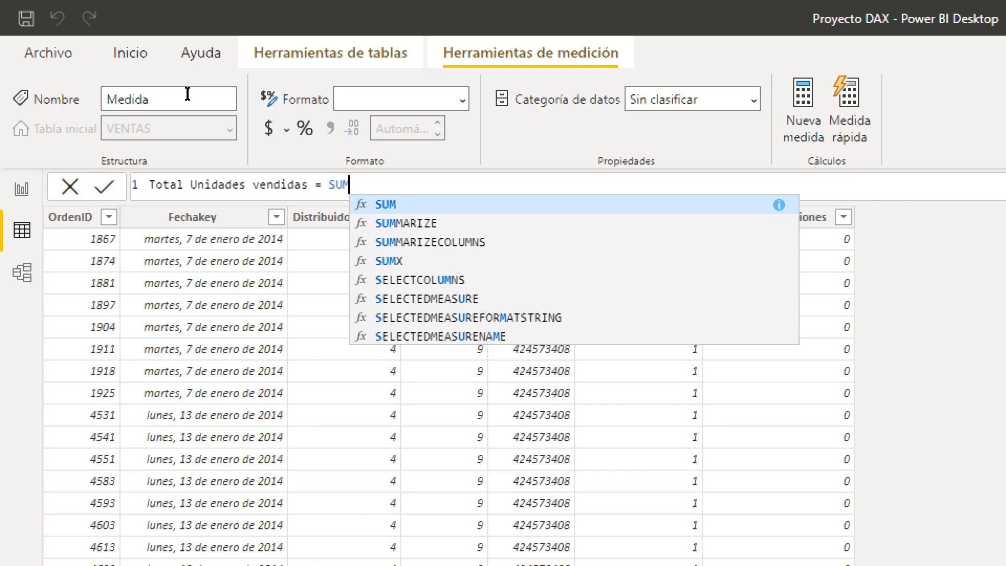
type("(")
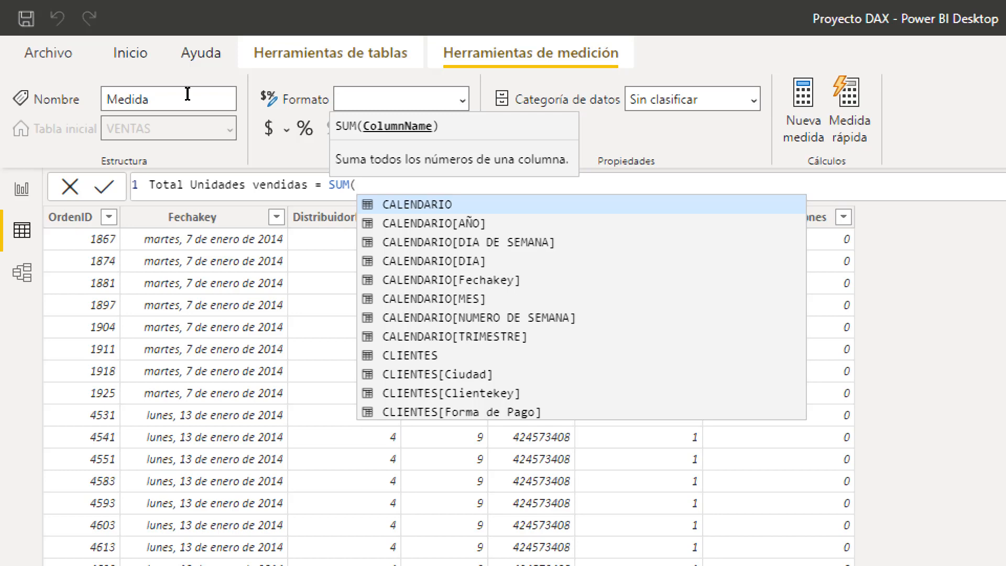
key("Escape")
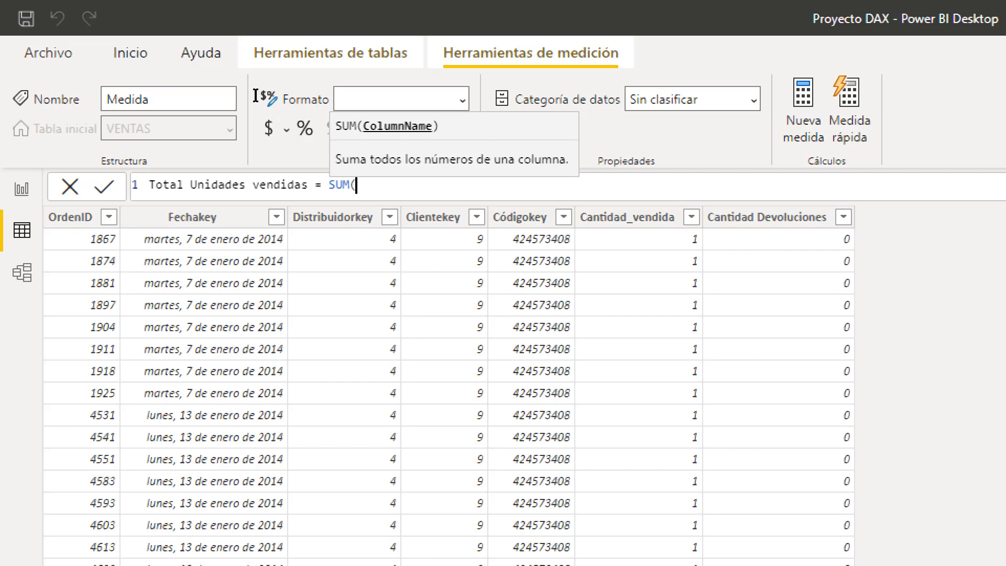
type("CANTAD")
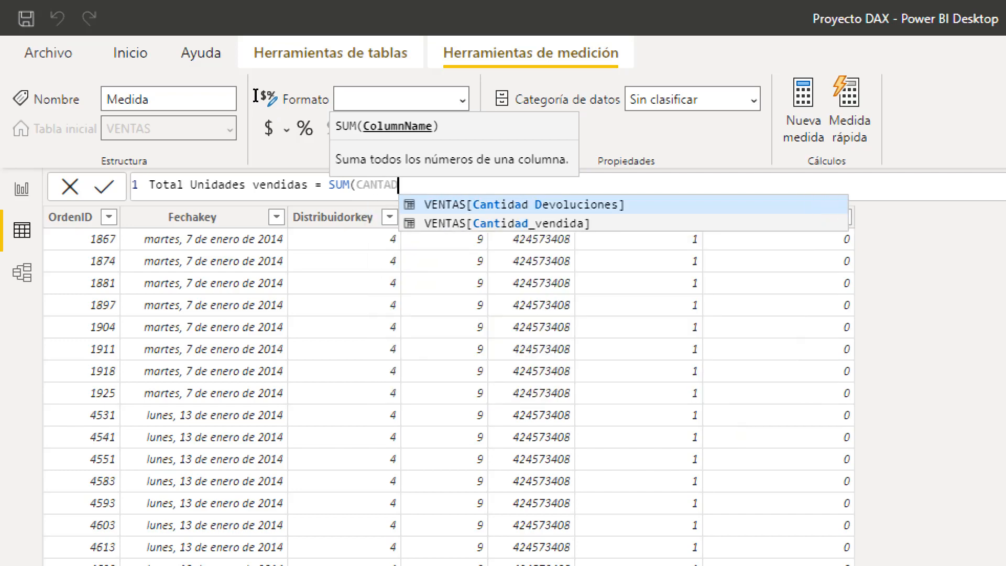
key("Down")
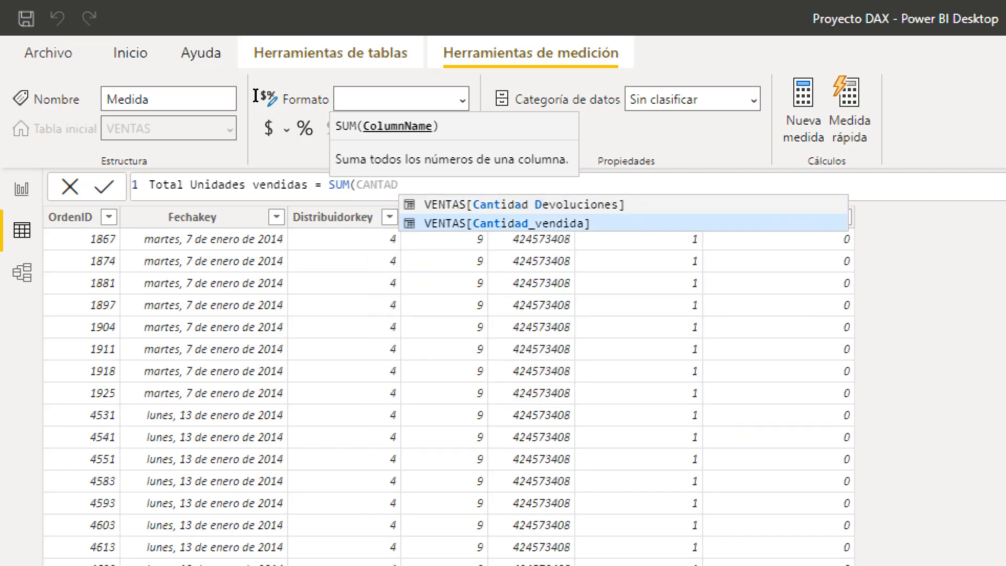
key("Tab")
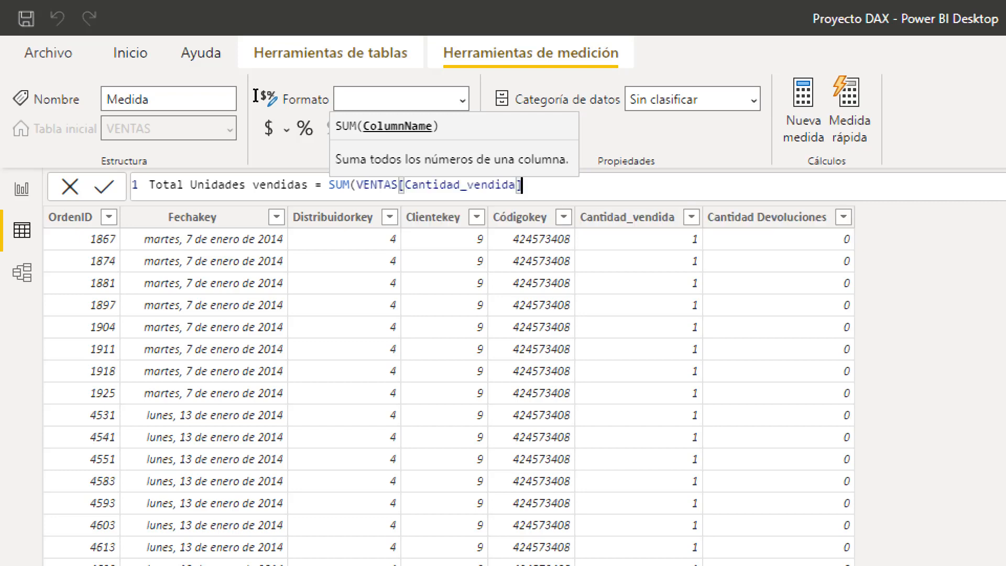
type(")")
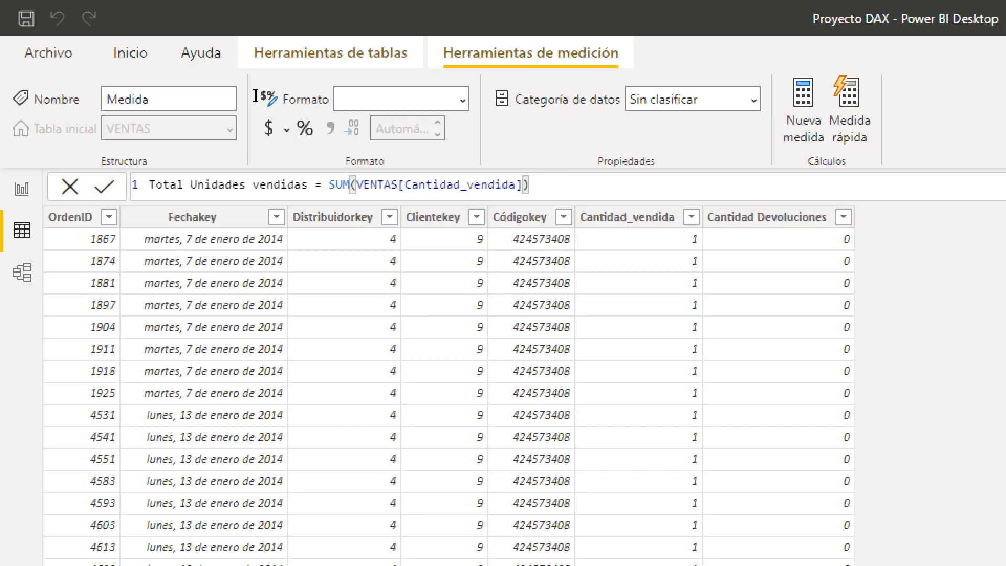
key("Return")
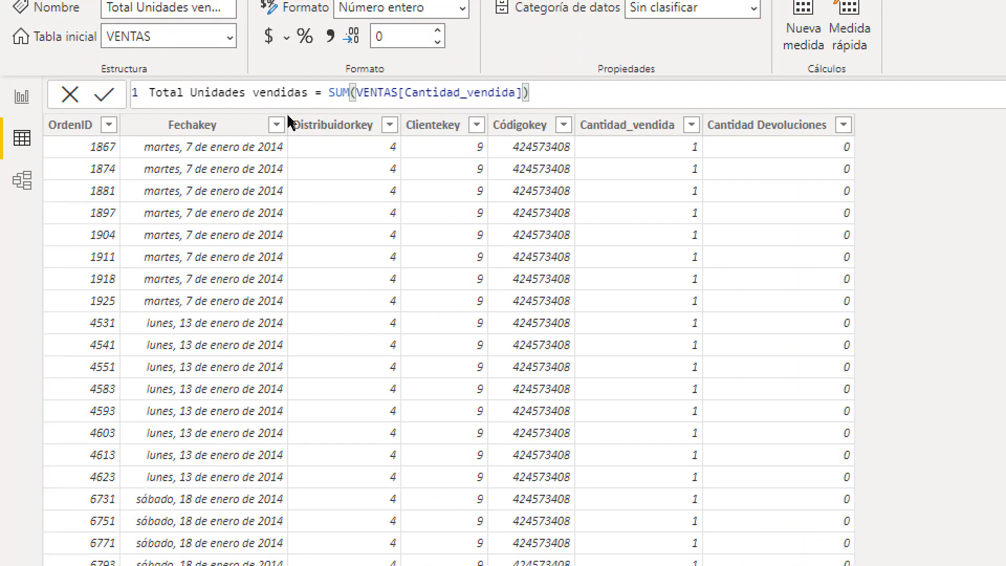
Add a card visual showing Total Unidades vendidas to the report page, move it toward the page's right side and widen it
left_click(9, 98)
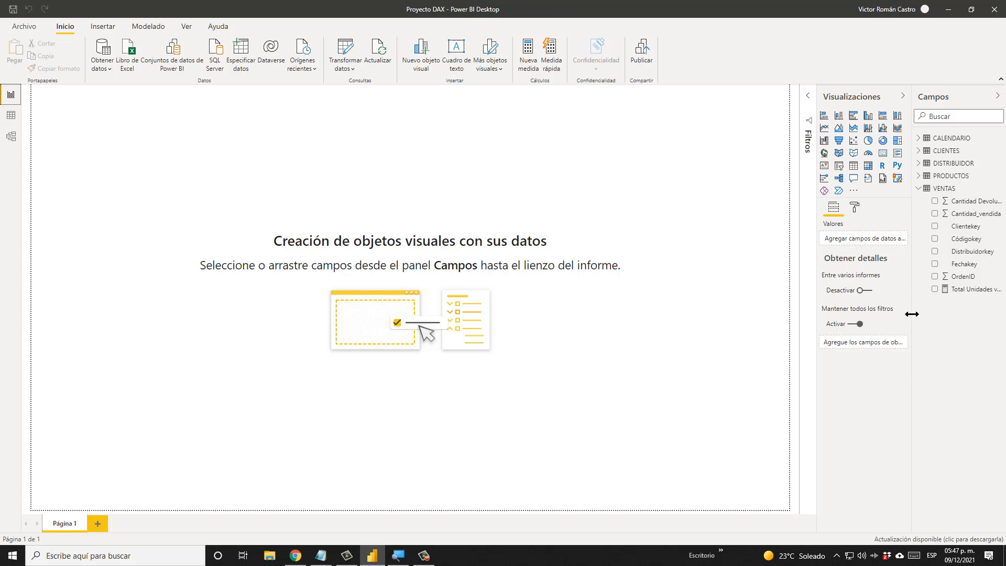
left_click_drag(889, 316, 829, 316)
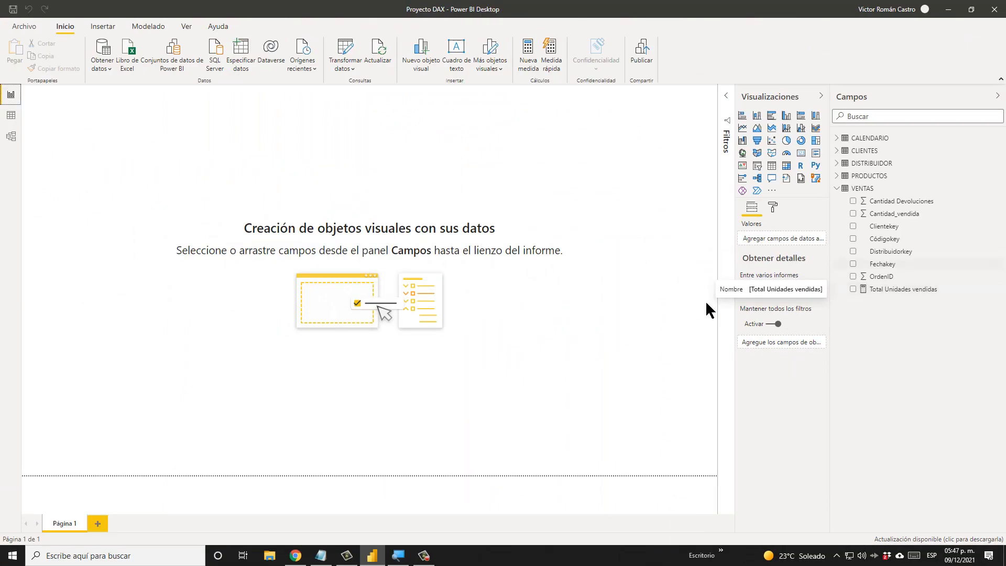
left_click(802, 153)
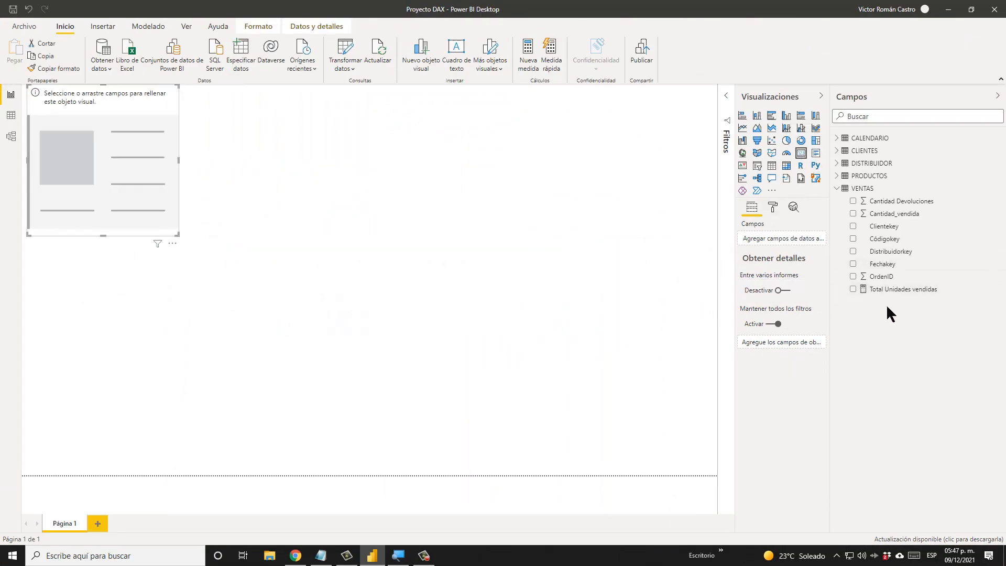
left_click_drag(917, 293, 780, 247)
left_click_drag(114, 173, 651, 249)
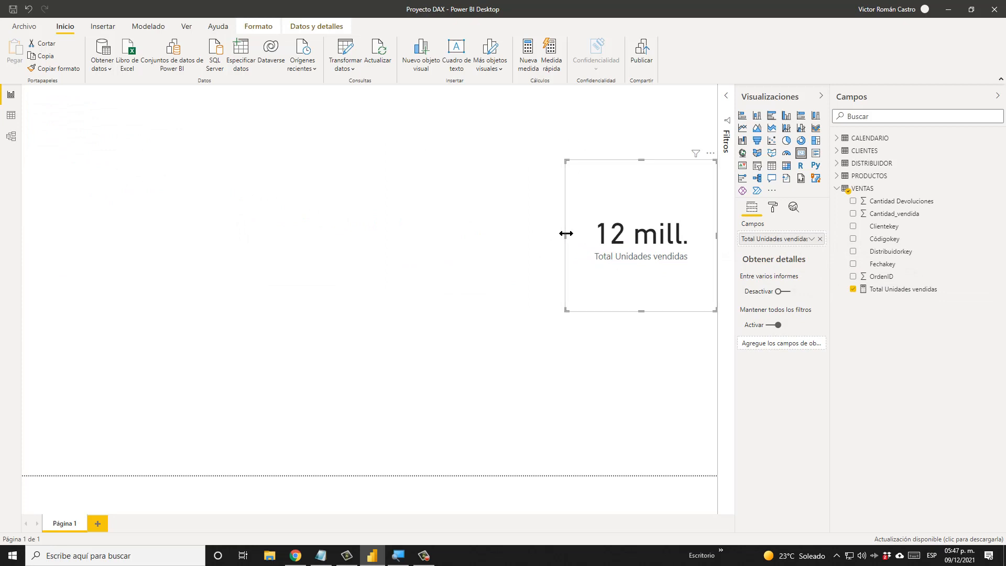
left_click_drag(537, 236, 483, 232)
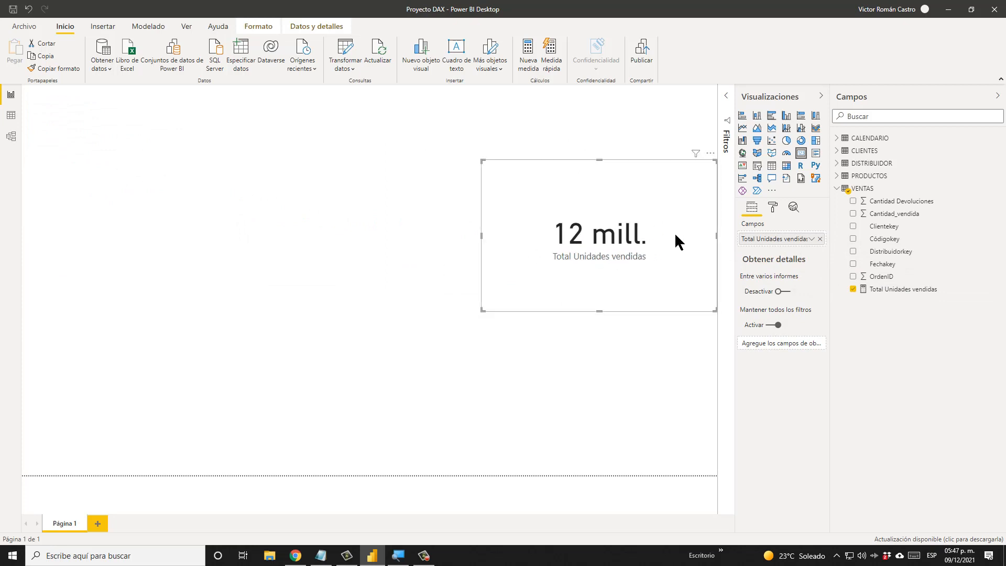
Set the display units of the card's data label to Ninguno
left_click(771, 209)
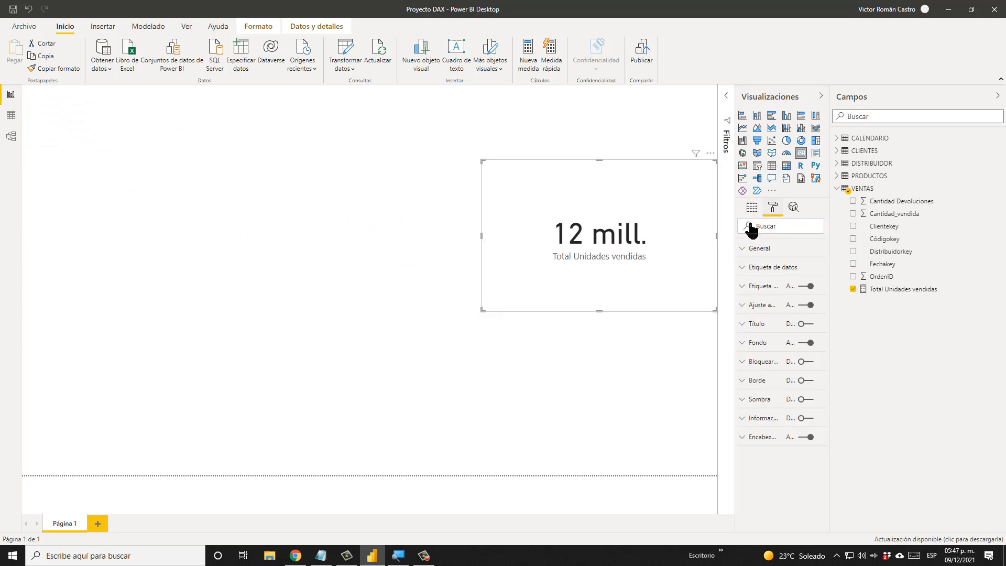
left_click(794, 269)
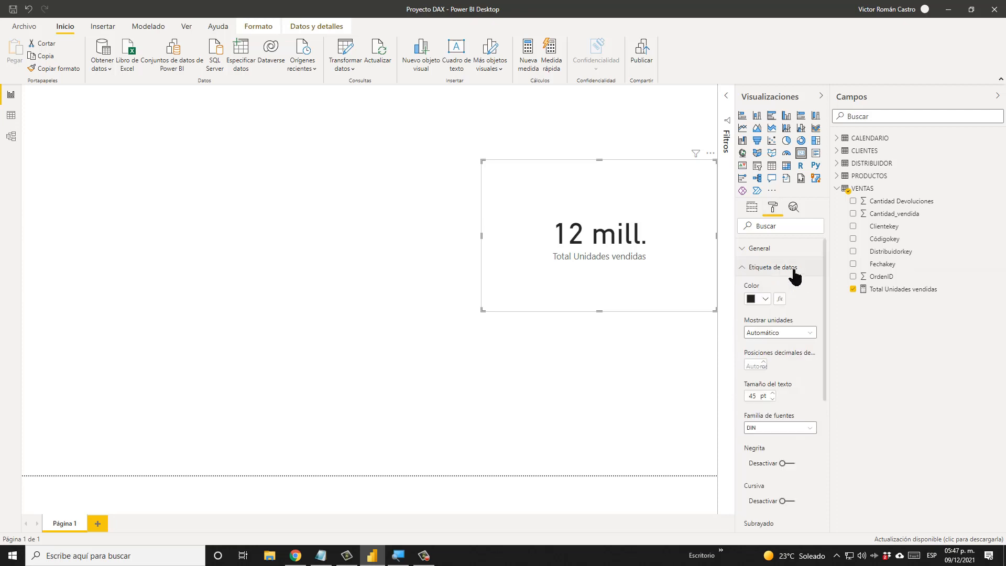
left_click(794, 336)
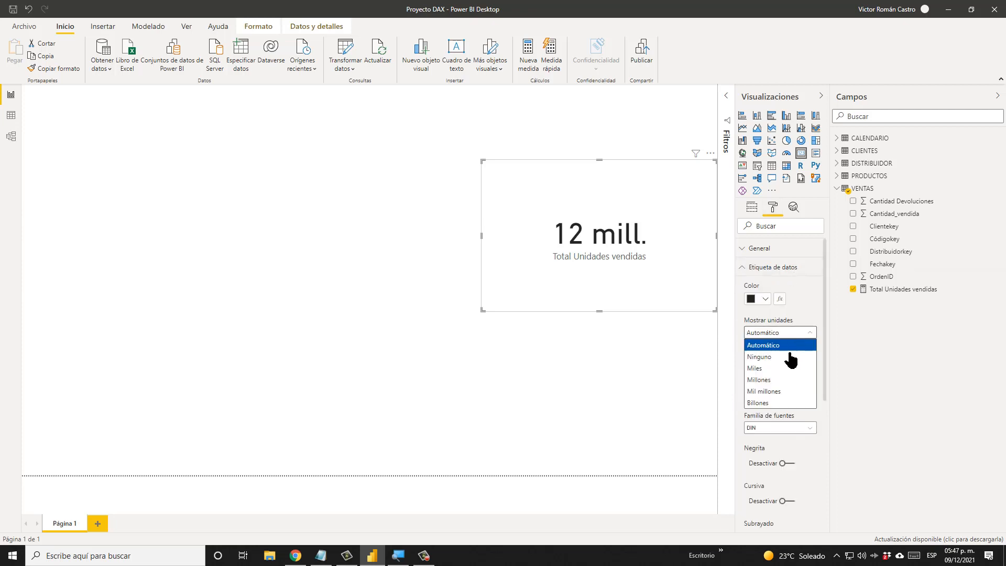
left_click(779, 358)
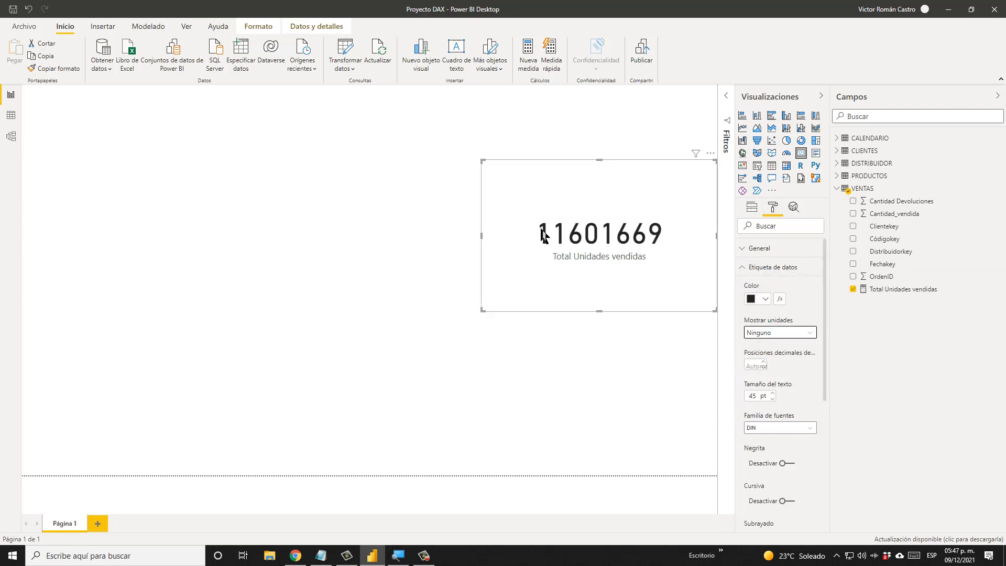
Apply the thousands separator format to the Total Unidades vendidas measure and return to the report page
left_click(11, 116)
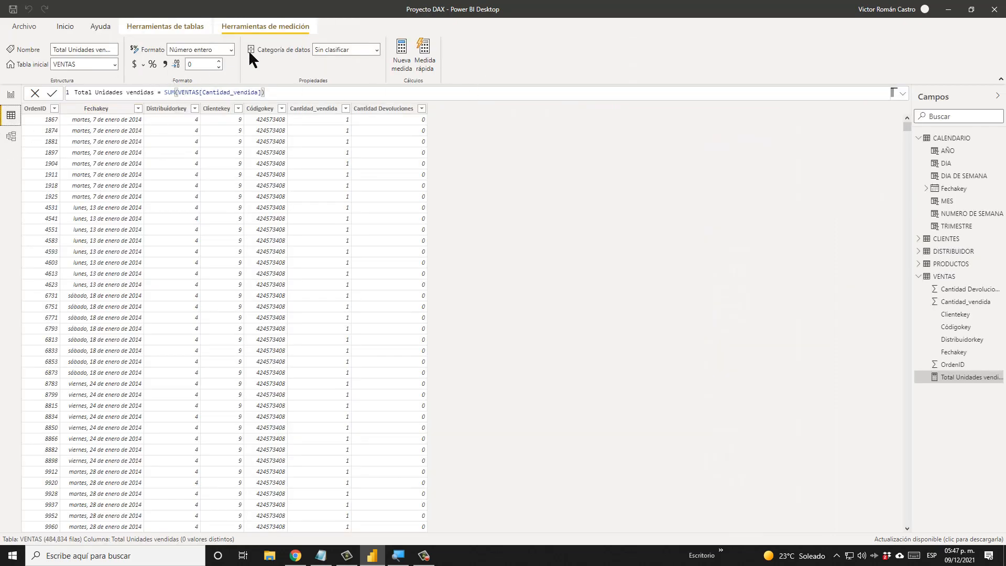
left_click(165, 65)
left_click(67, 27)
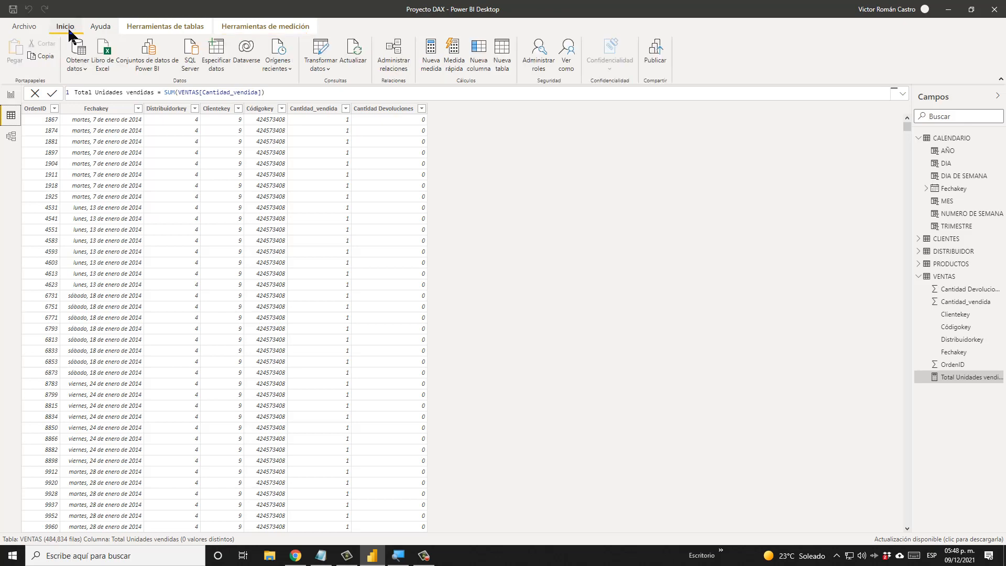
left_click(14, 94)
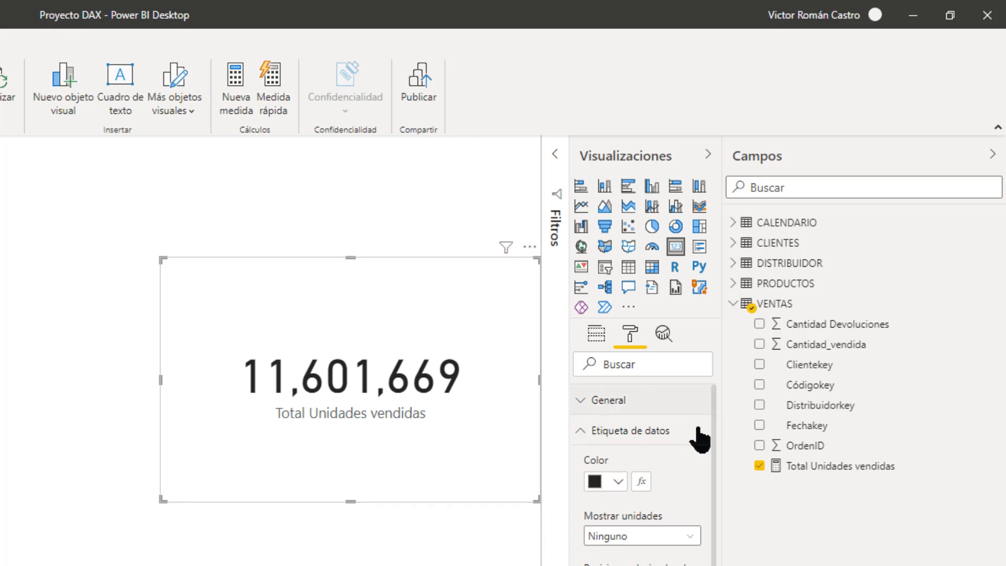
Shrink the Total Unidades vendidas card to fit its text and position it near the page's upper-right corner
left_click_drag(537, 502, 440, 380)
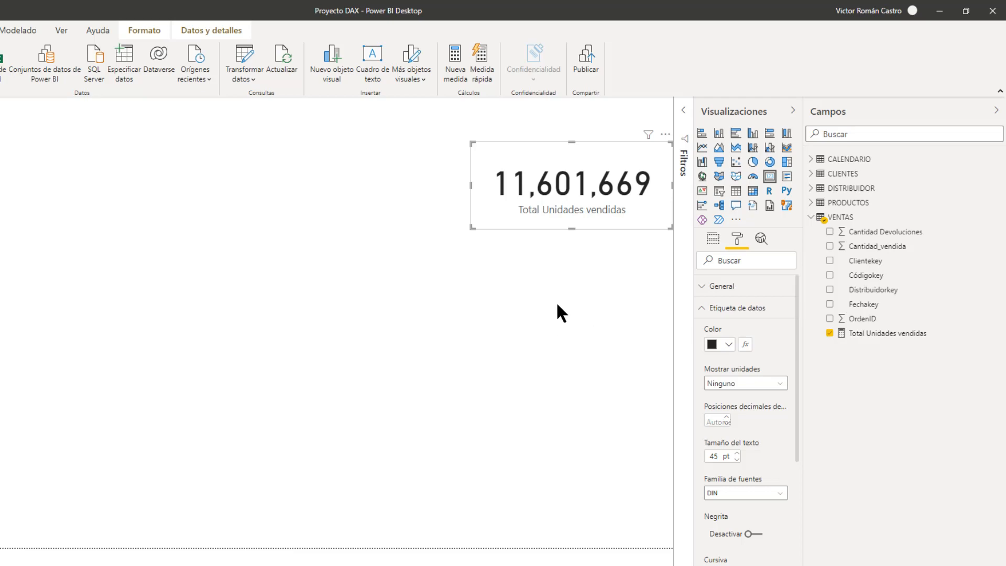
left_click(538, 290)
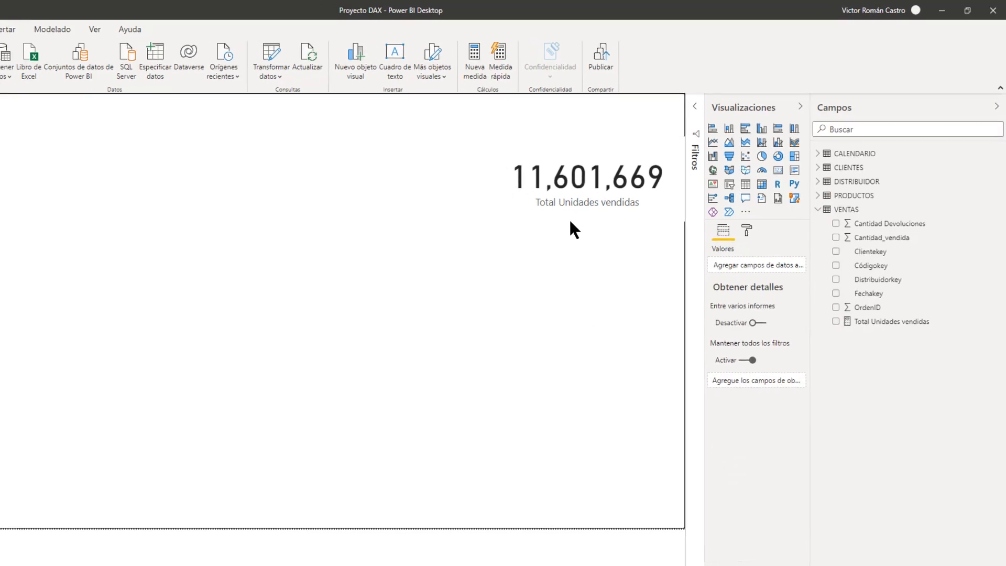
left_click(574, 216)
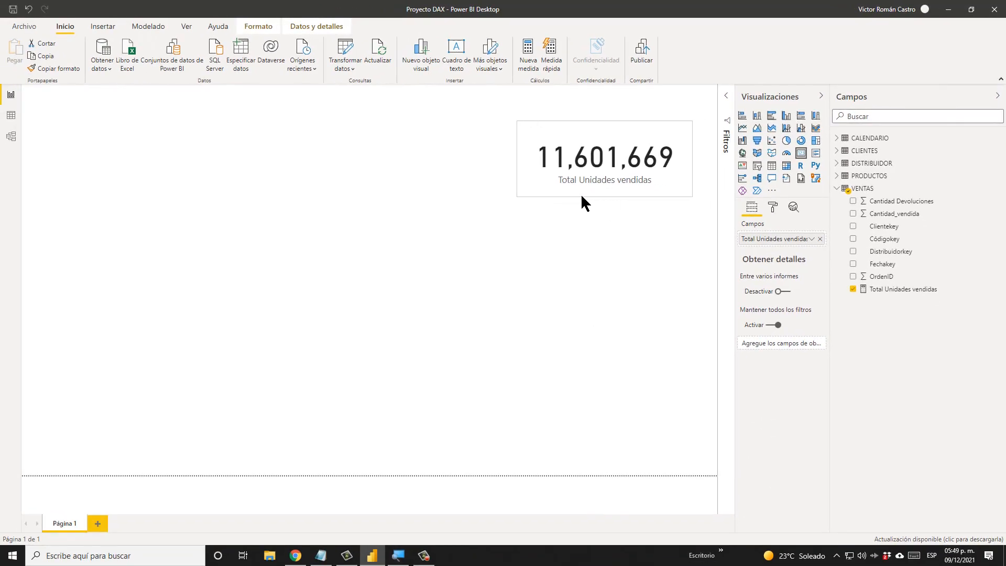
Create a new measure in the VENTAS table and name it Total de Unidades devueltas
left_click(10, 116)
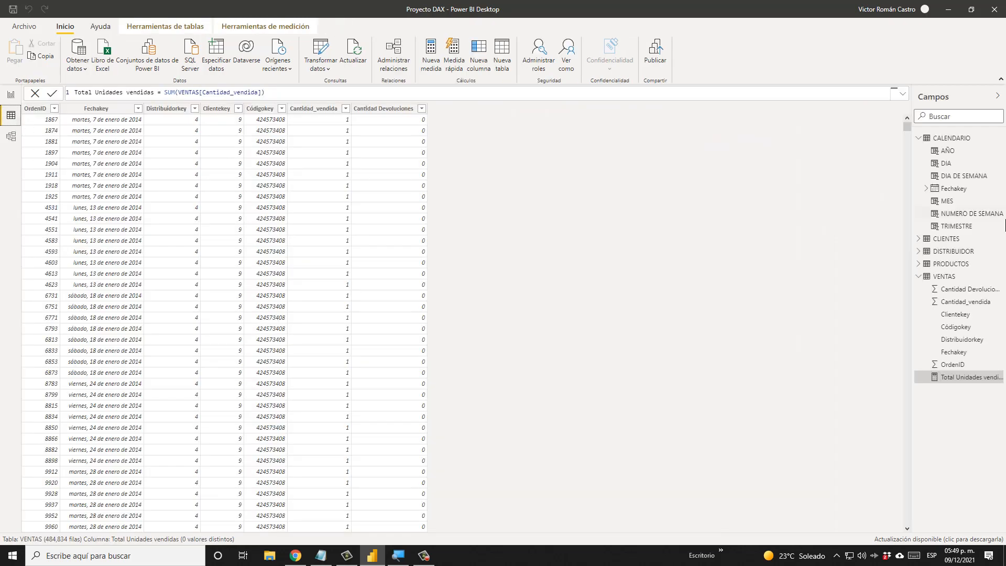
right_click(946, 277)
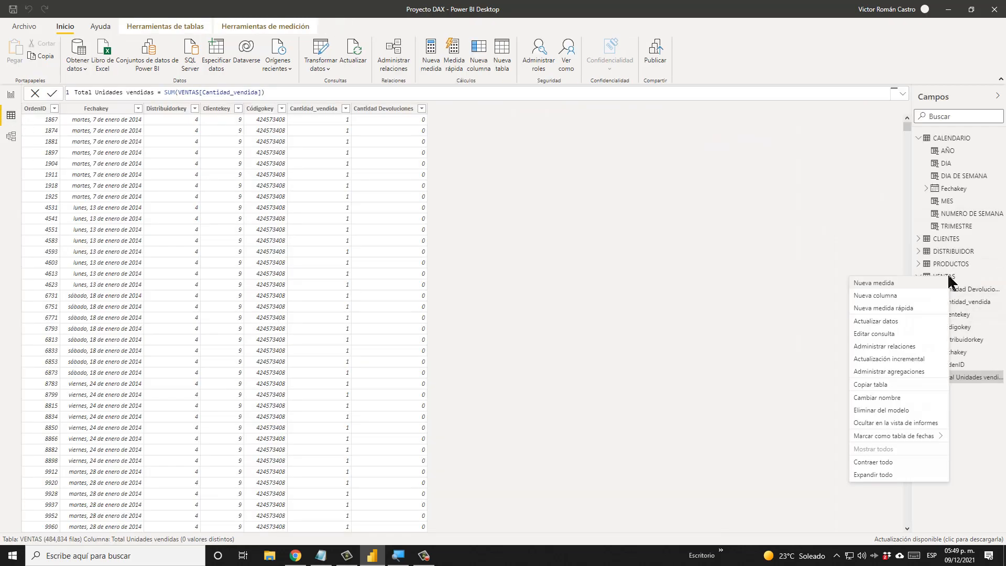
left_click(901, 284)
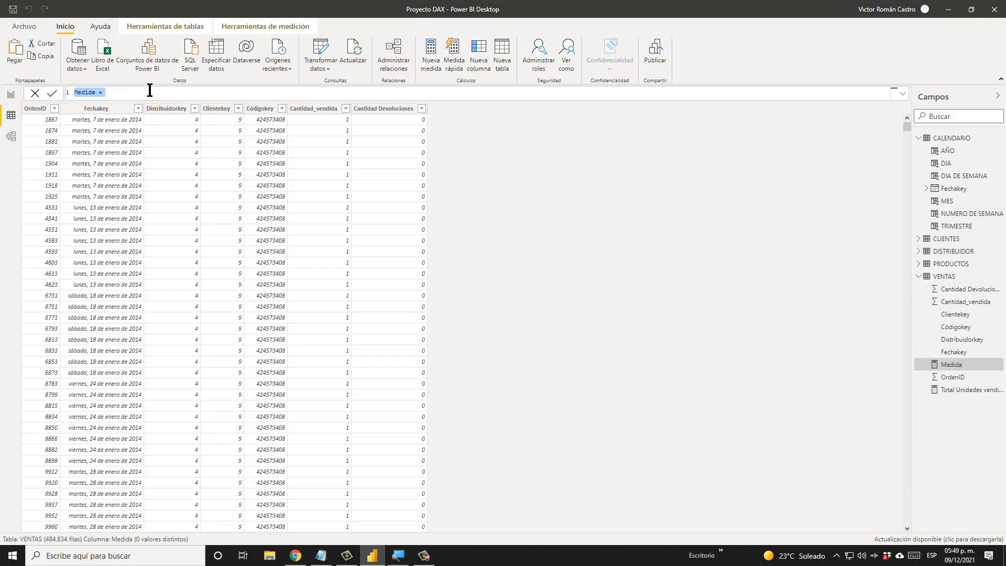
type("AL")
key("BackSpace")
key("BackSpace")
key("BackSpace")
key("BackSpace")
key("BackSpace")
key("BackSpace")
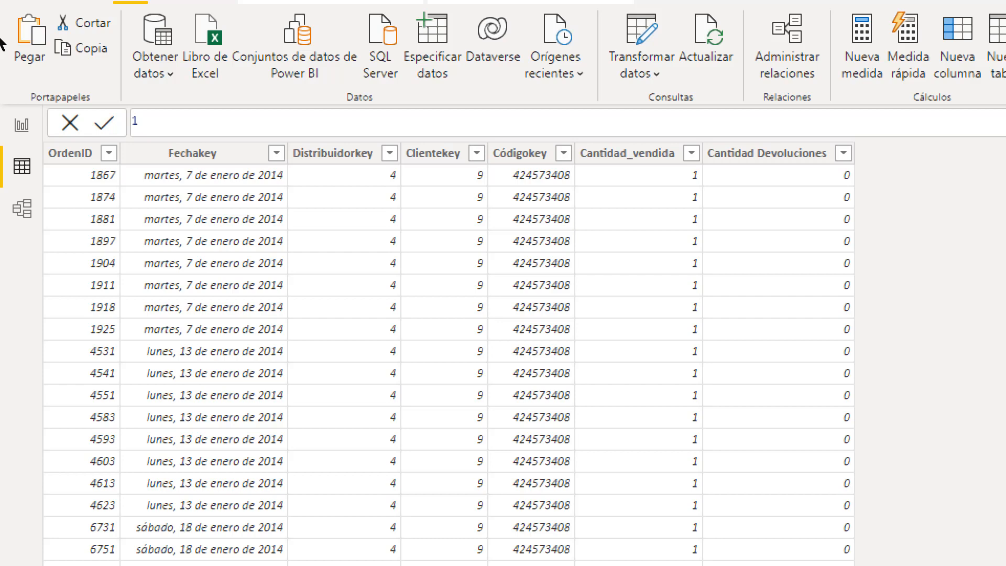
type("tota")
key("BackSpace")
key("BackSpace")
key("BackSpace")
key("BackSpace")
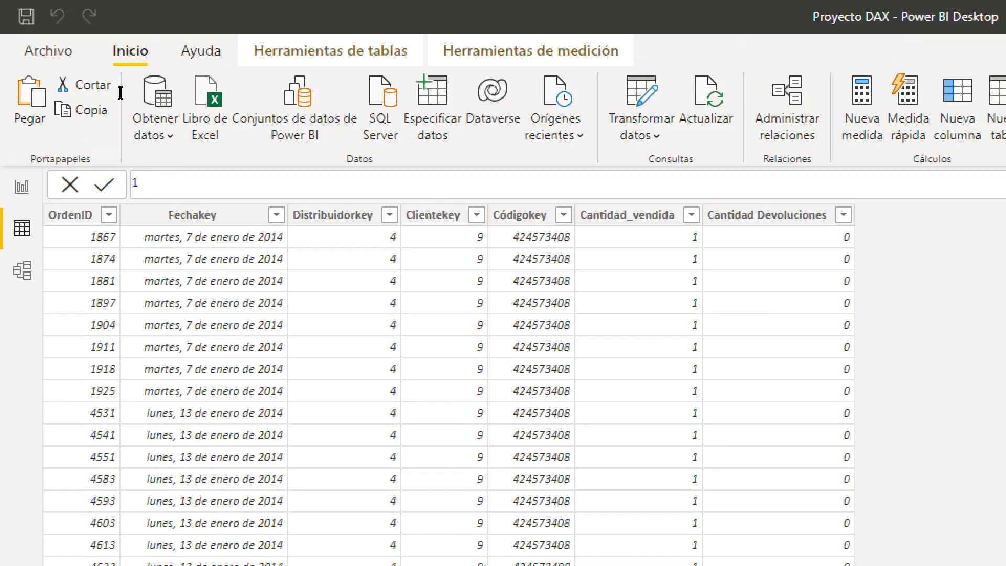
type("Total de Unidades d")
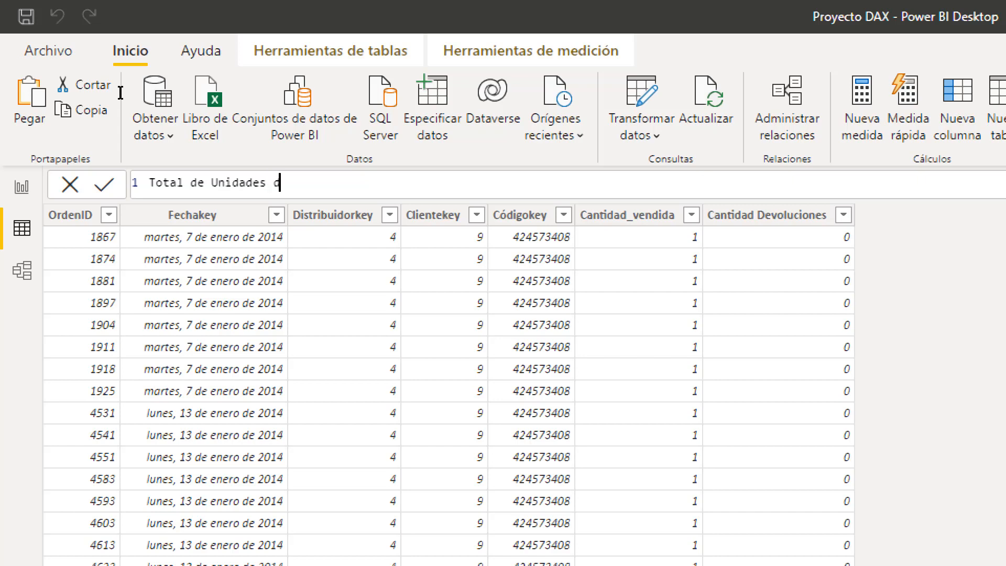
type("evueltas = su")
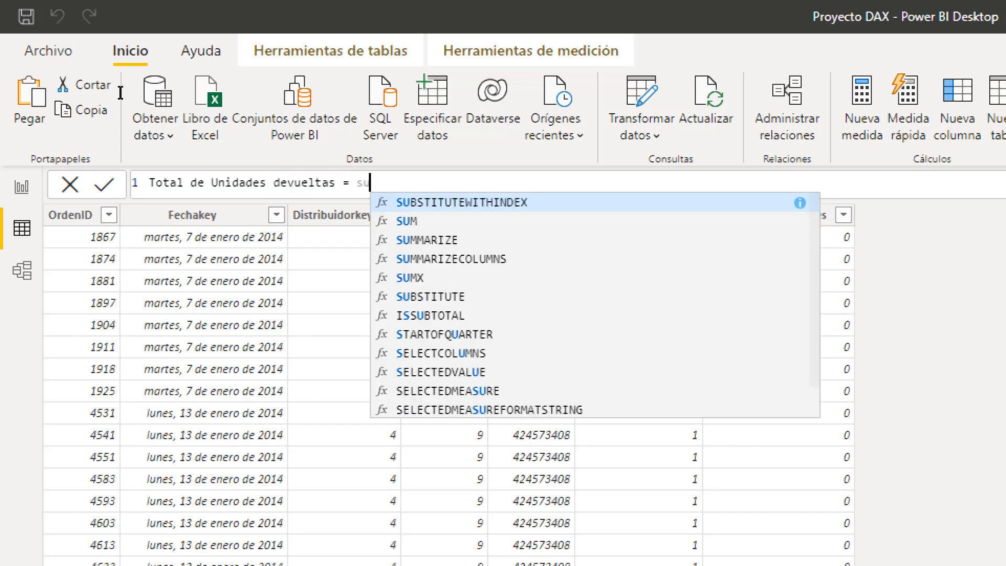
Define the Total de Unidades devueltas measure as SUM(VENTAS[Cantidad Devoluciones]), commit the formula and widen the Campos pane to fit the measure names
type("m")
key("Tab")
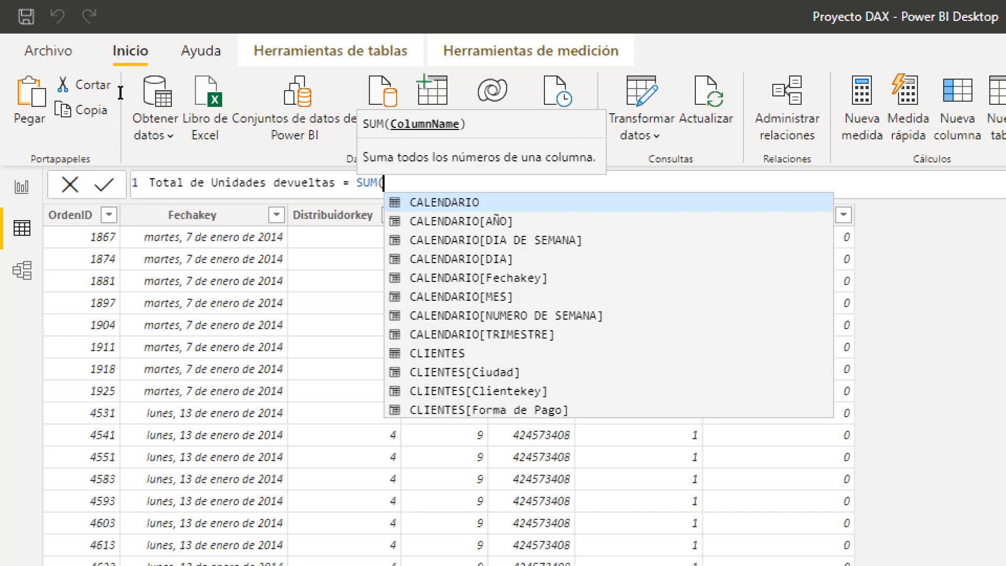
type("dov")
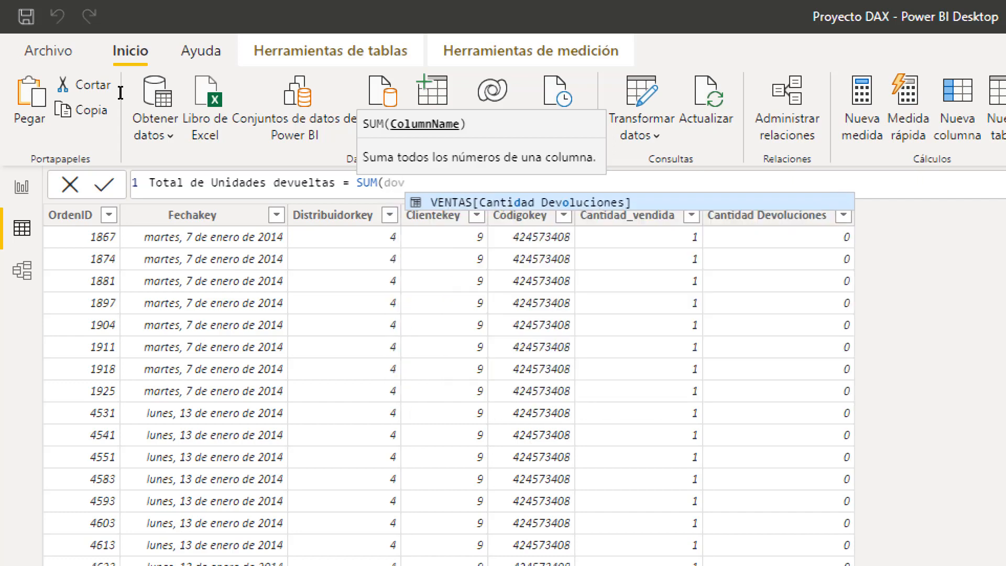
key("Tab")
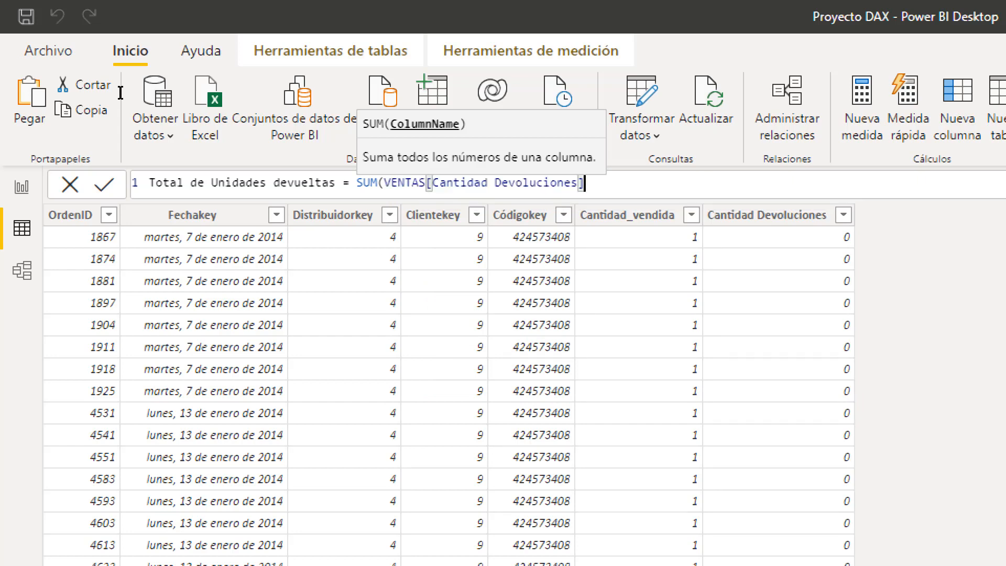
type(")")
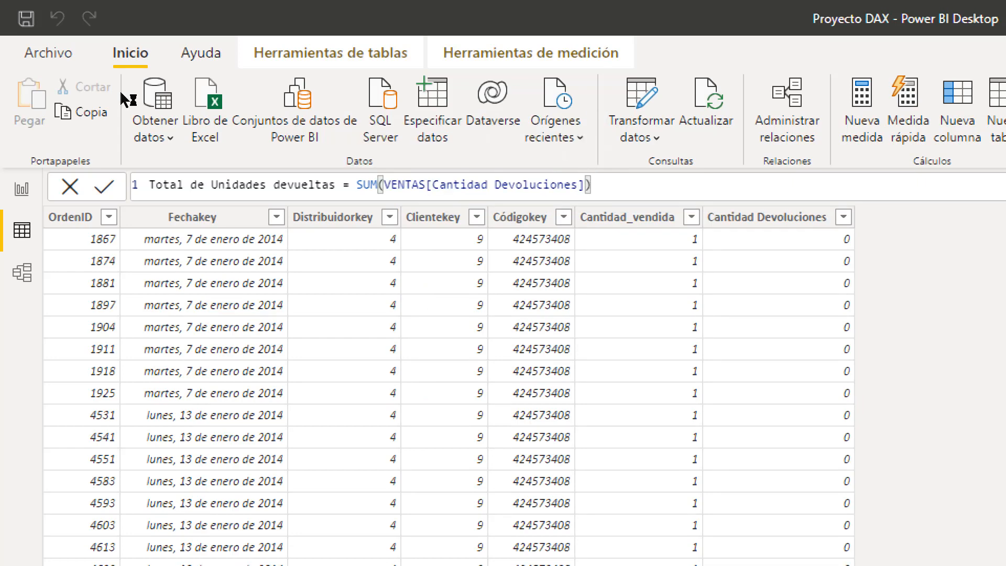
key("Return")
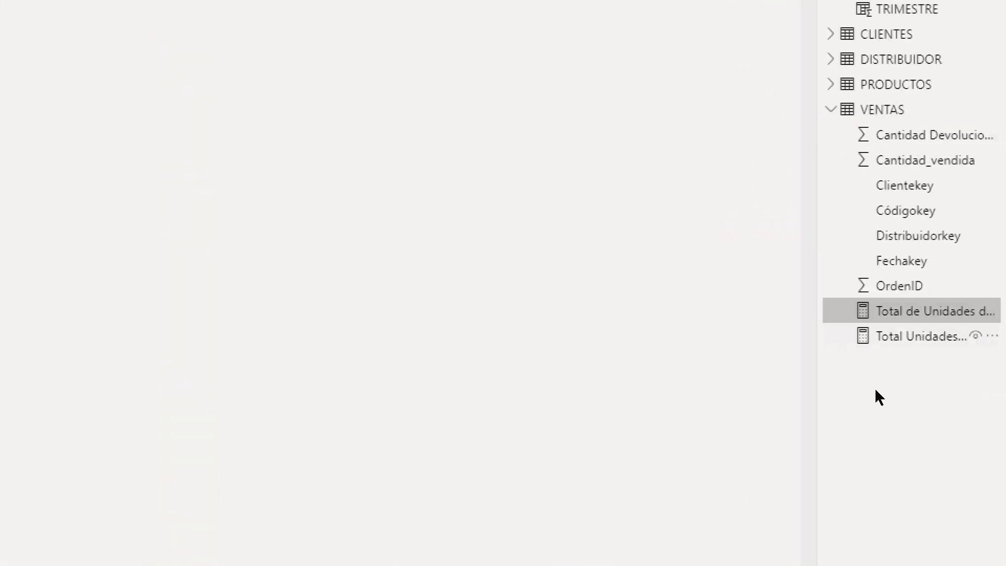
left_click_drag(912, 391, 875, 399)
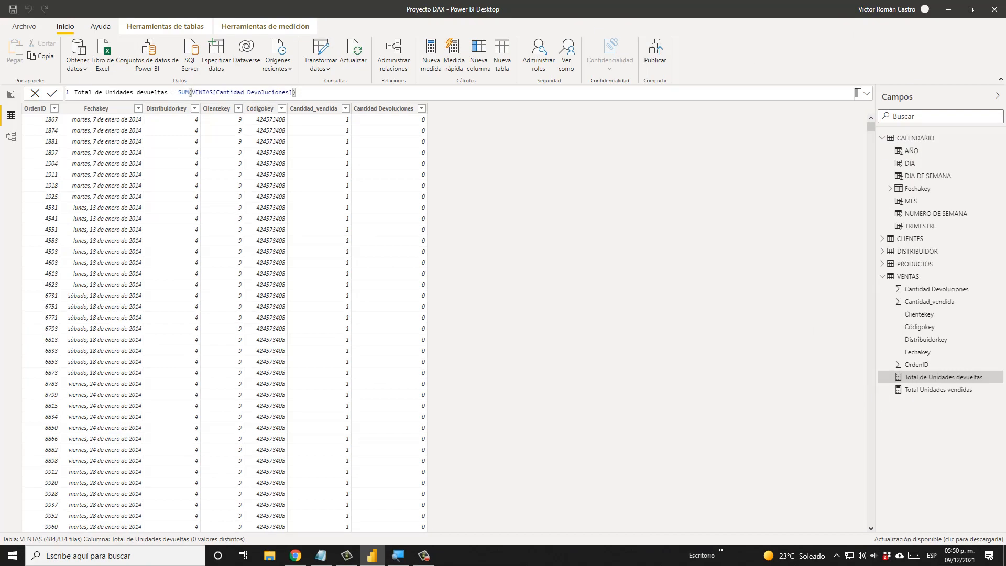
Add a card visual showing Total de Unidades devueltas to the report page, place it below the Total Unidades vendidas card and reduce its height
left_click(11, 96)
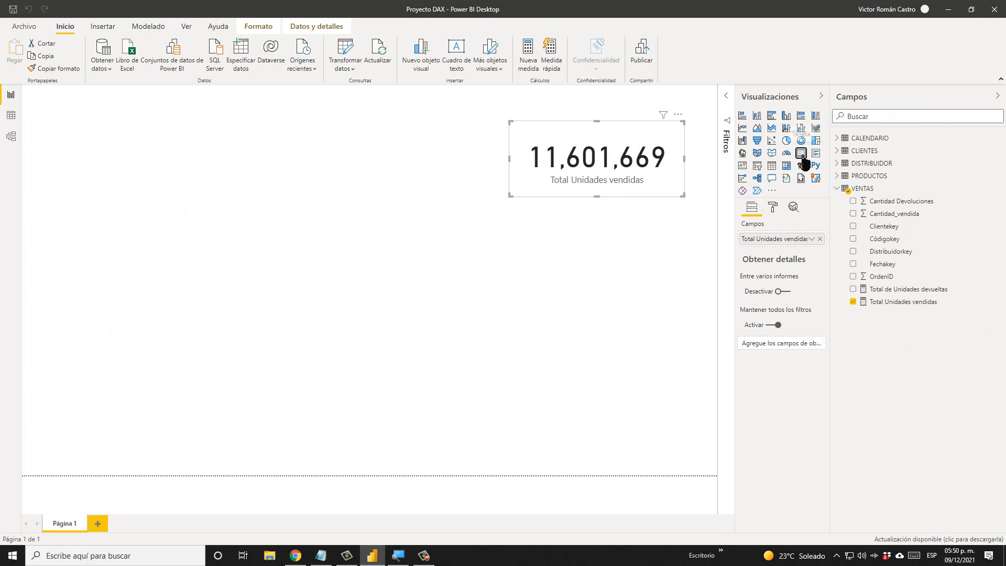
left_click(556, 292)
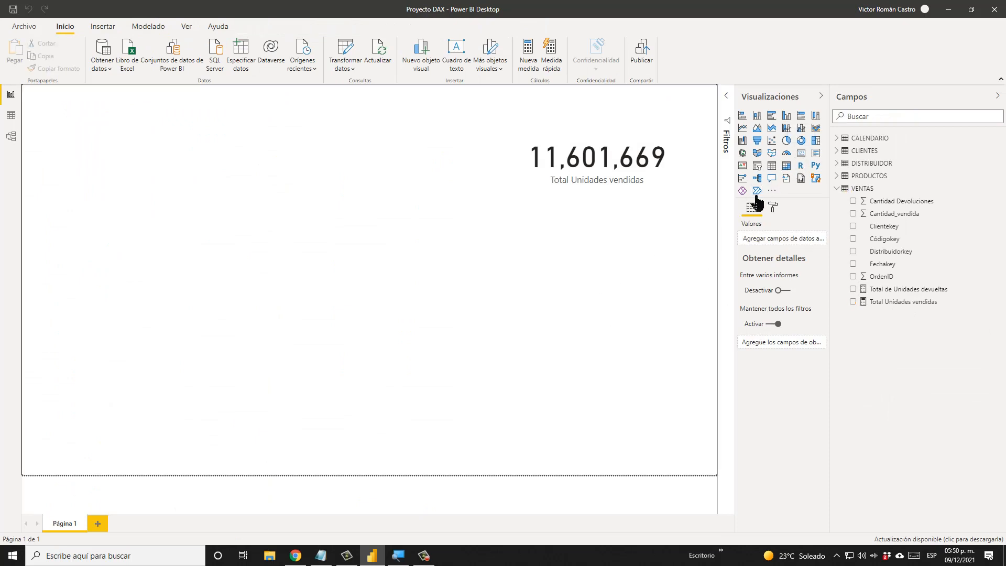
left_click(802, 153)
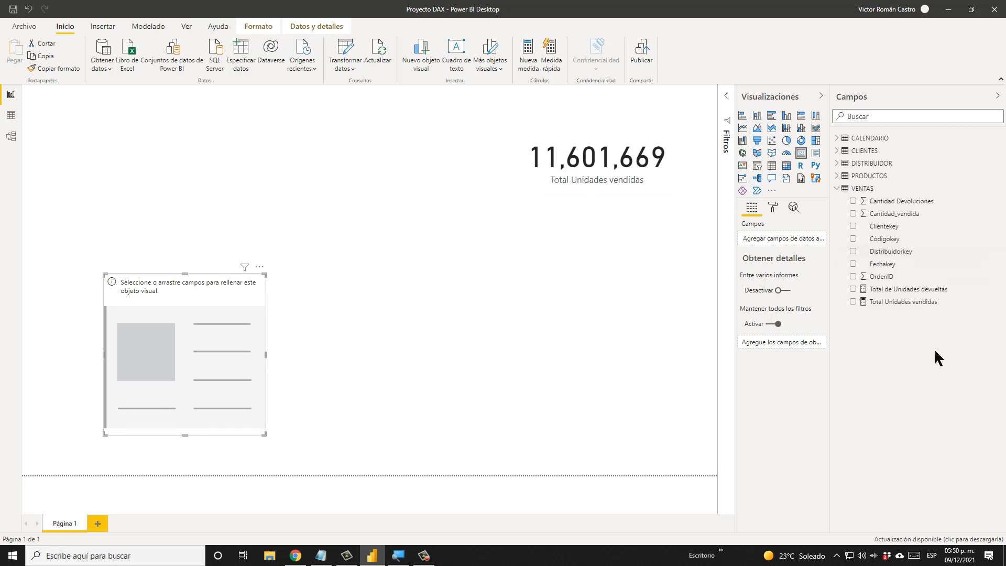
left_click_drag(932, 289, 214, 377)
left_click_drag(262, 313, 639, 229)
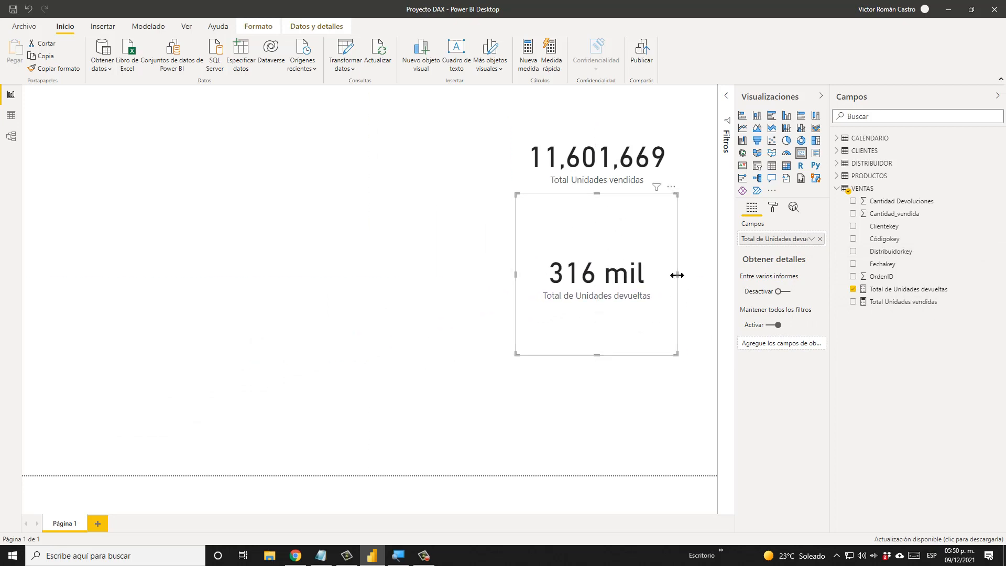
mouse_move(677, 275)
left_mouse_down()
mouse_move(697, 273)
mouse_move(676, 278)
mouse_move(685, 281)
left_mouse_up()
left_click_drag(597, 354, 609, 270)
Set the display units of the Total de Unidades devueltas card's data label to Ninguno
left_click(773, 206)
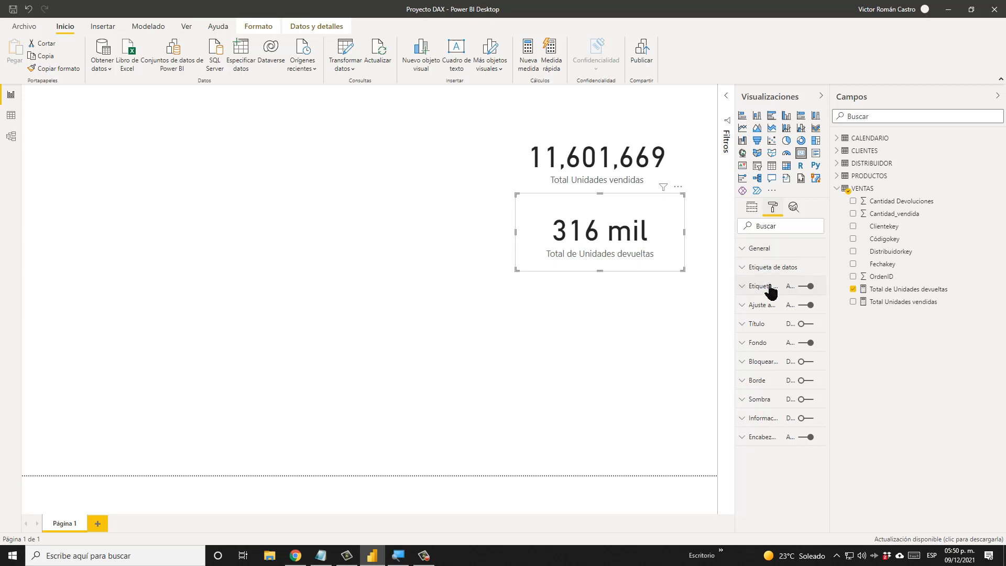
left_click(774, 267)
left_click(777, 333)
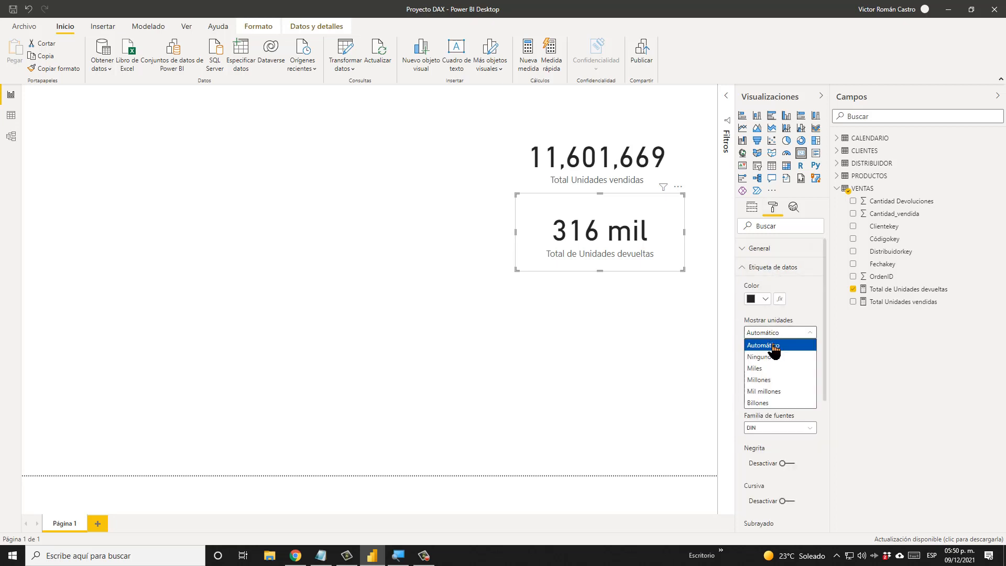
left_click(760, 357)
left_click(597, 285)
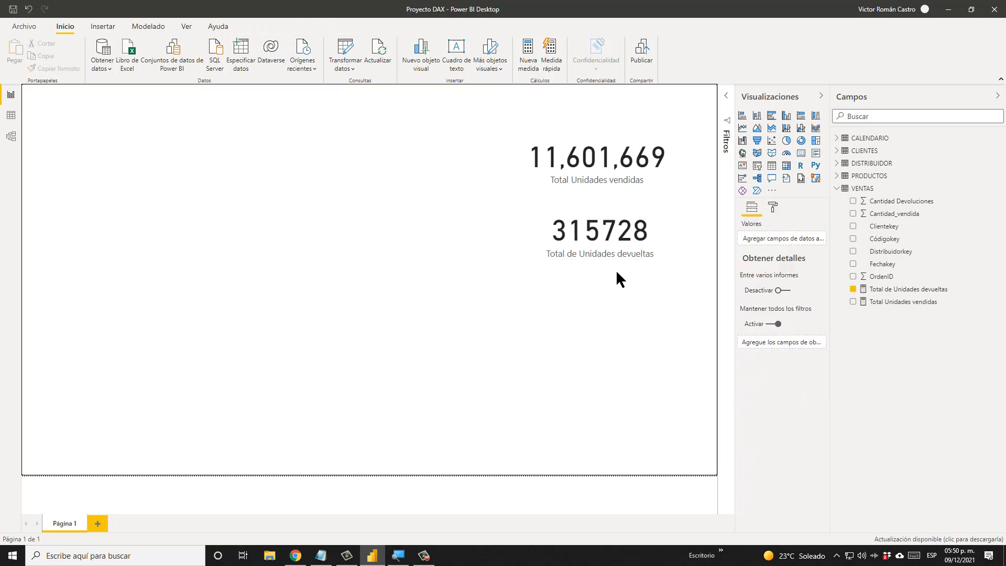
left_click(619, 270)
Apply the thousands separator format to the Total de Unidades devueltas measure and return to the report page
left_click(11, 115)
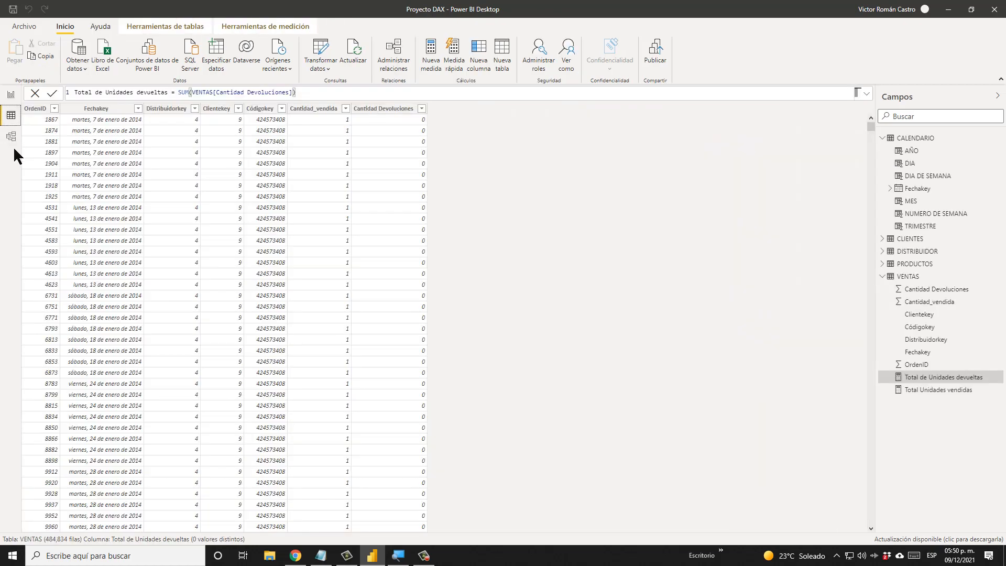
left_click(274, 27)
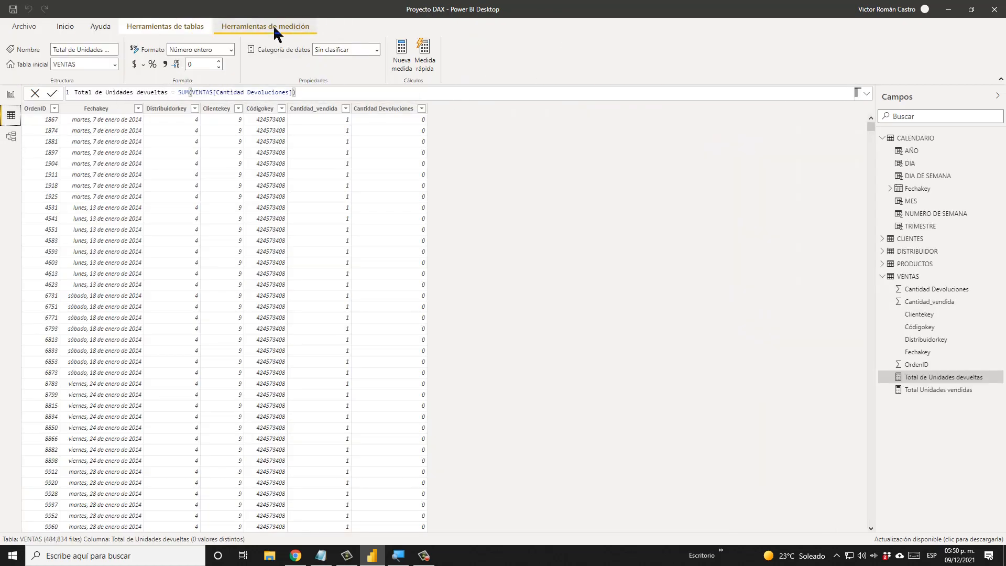
left_click(165, 64)
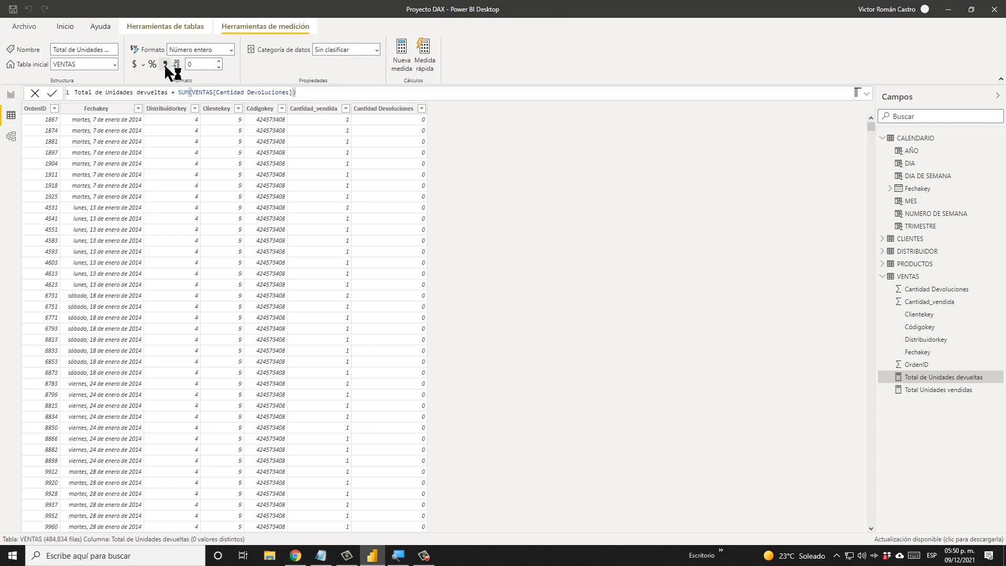
left_click(11, 96)
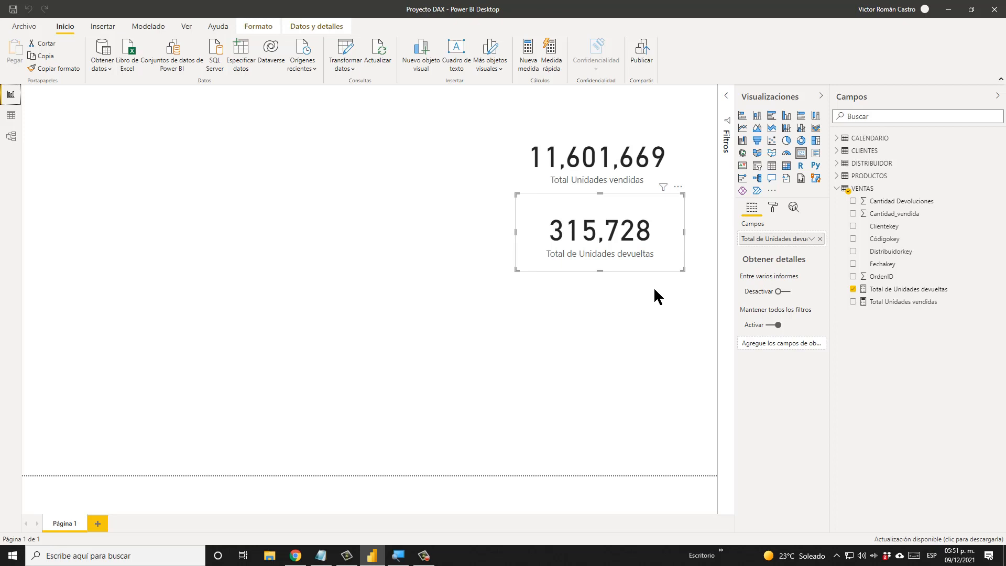
Widen the Total de Unidades devueltas card at its left edge to match the width of the card above it
left_click(660, 321)
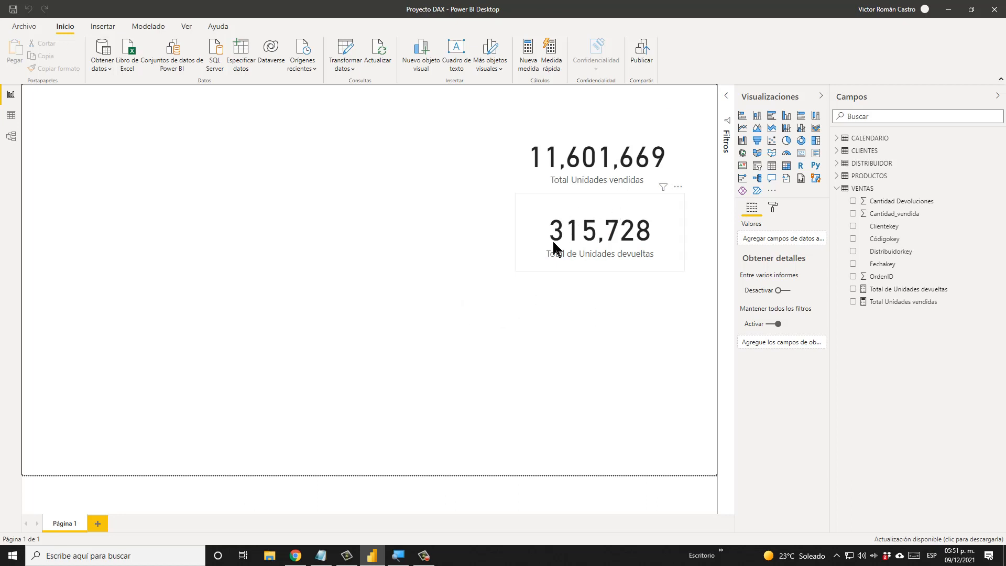
left_click(565, 216)
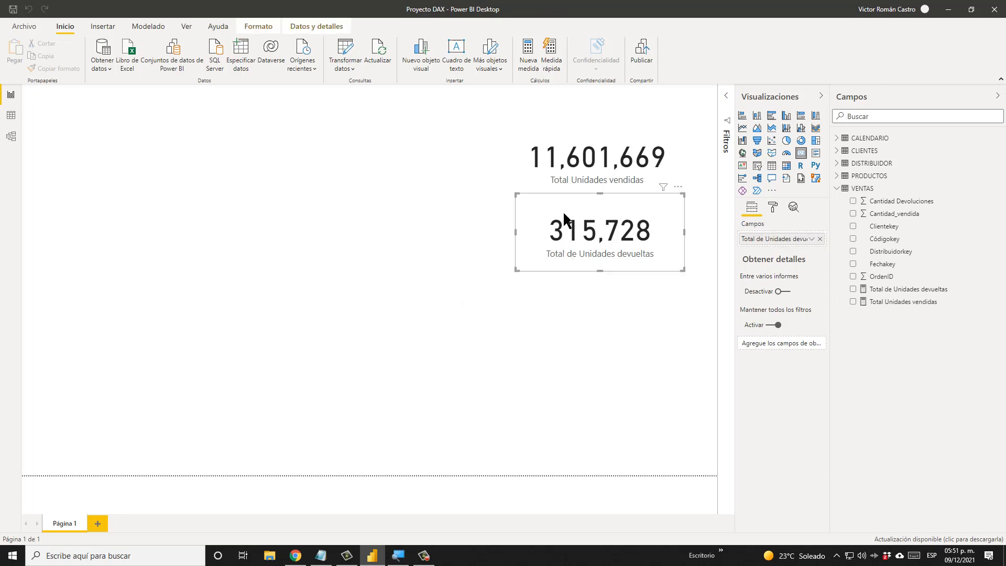
left_click(573, 173)
left_click(589, 258)
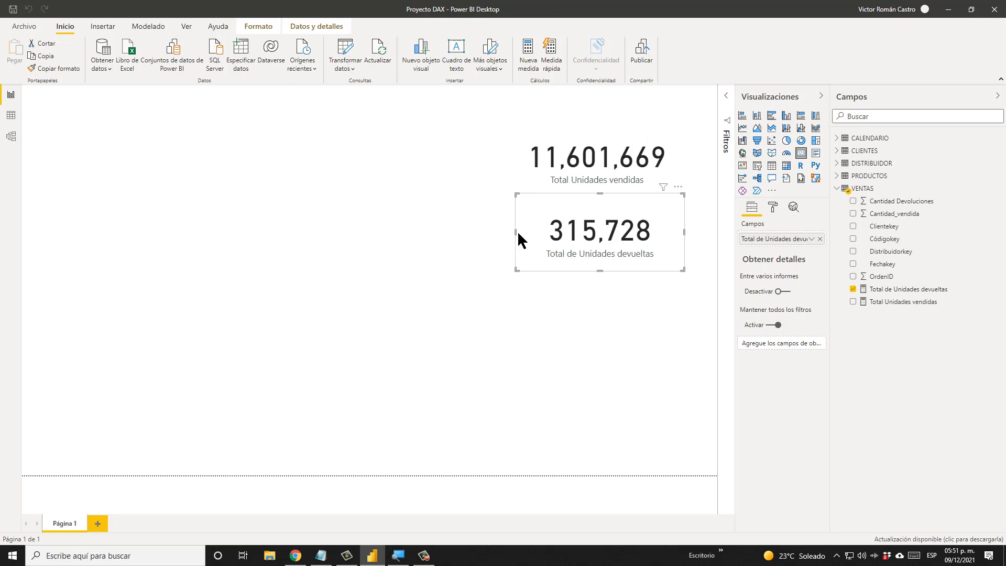
left_click_drag(517, 233, 509, 231)
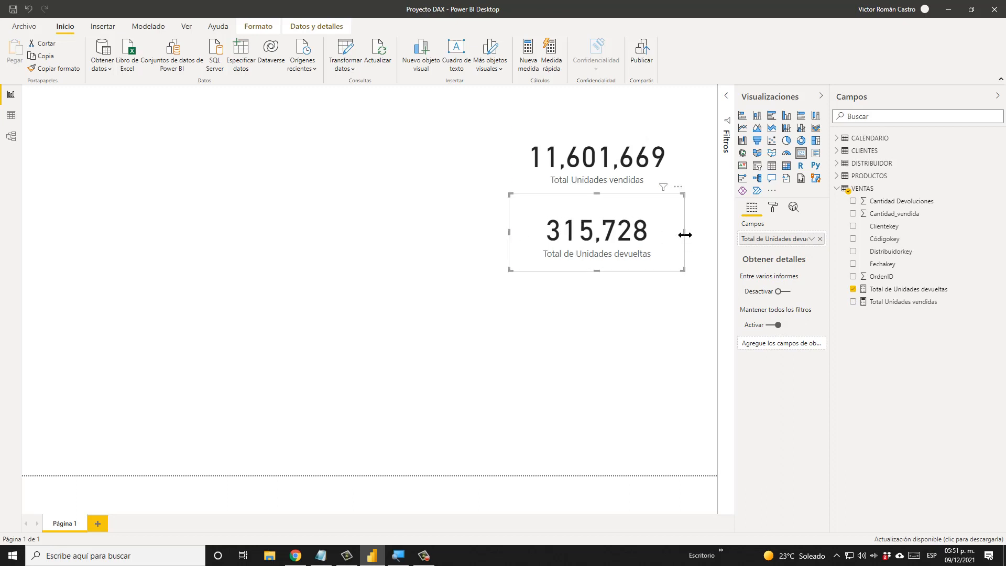
left_click(602, 309)
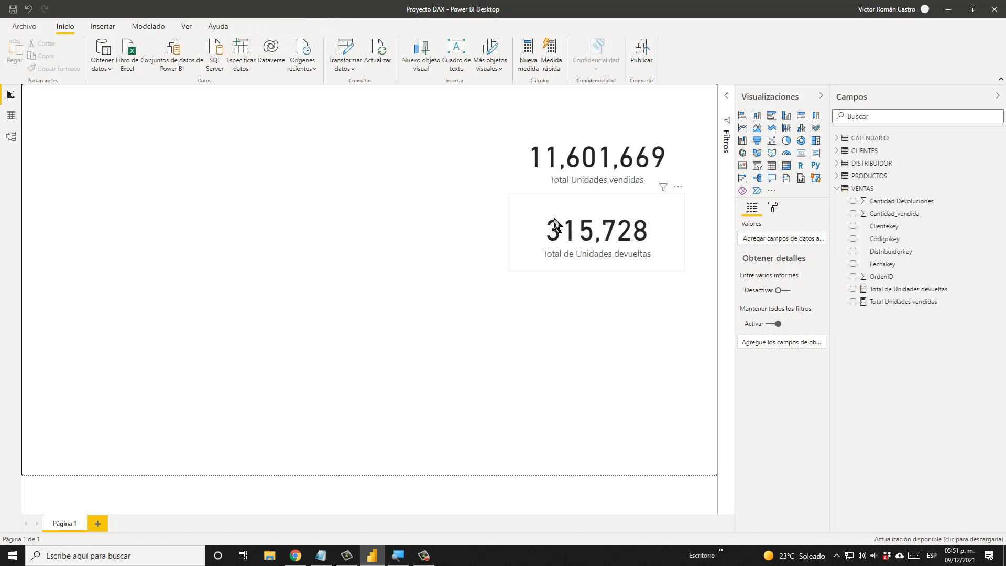
left_click(512, 156)
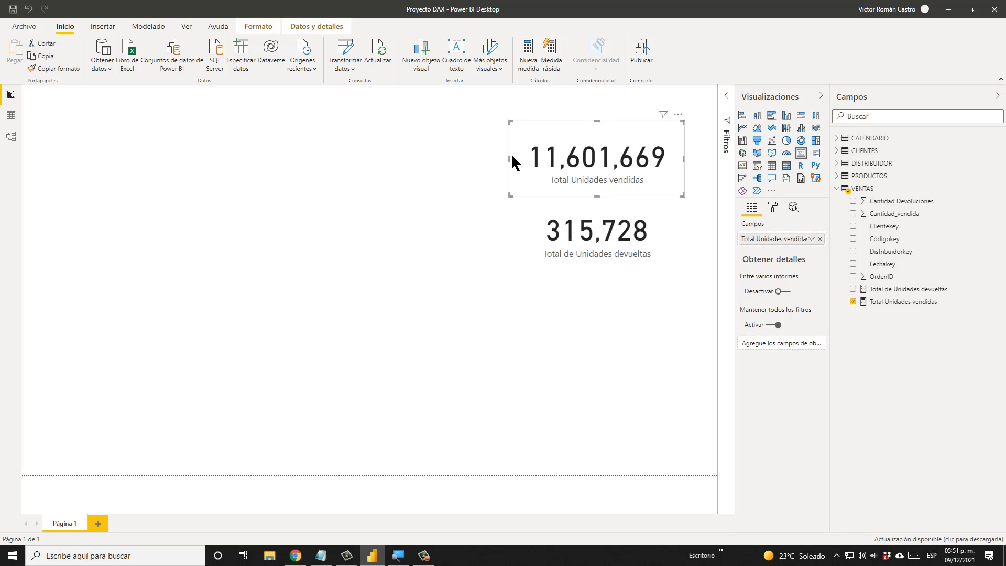
left_click(528, 243)
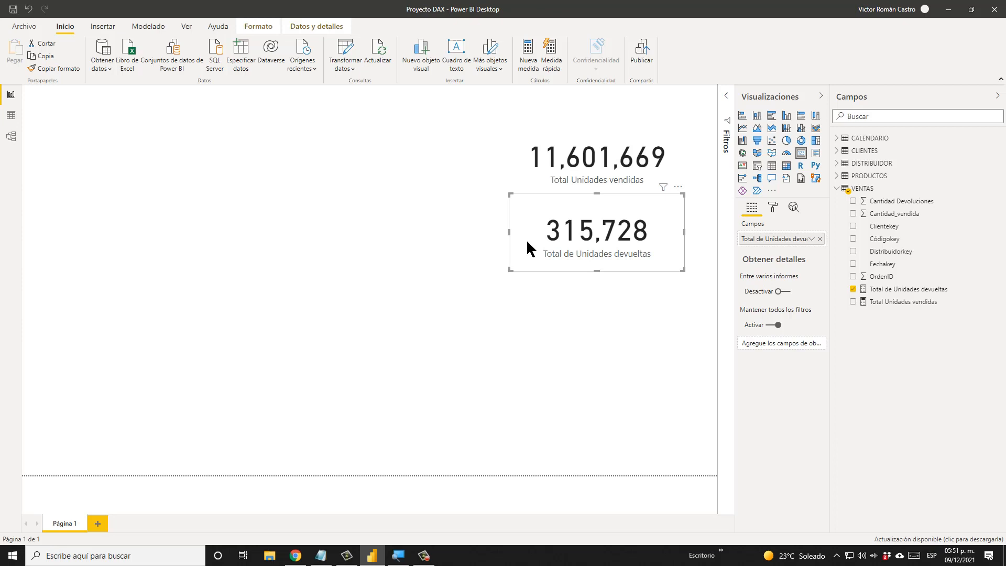
left_click(620, 372)
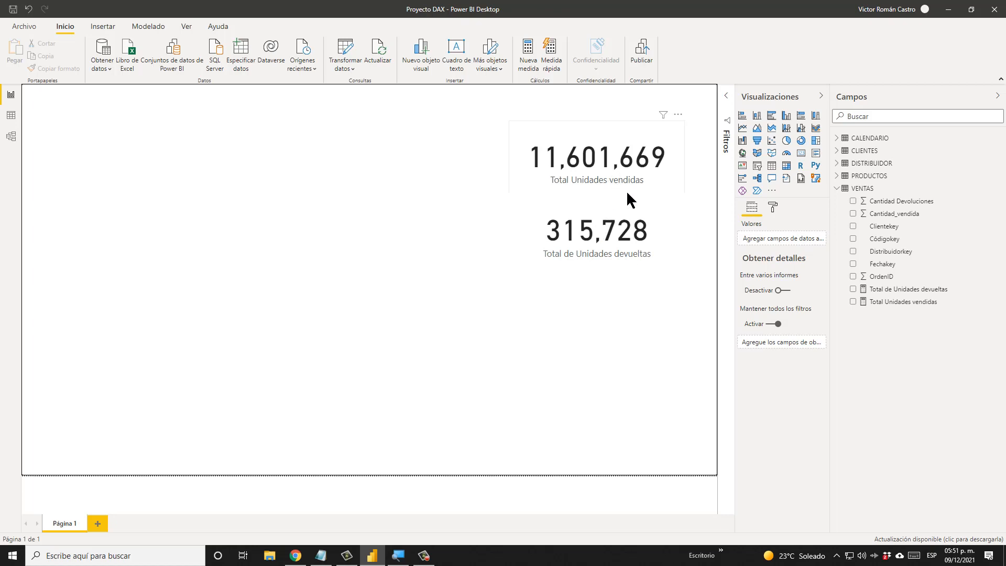
Create a new measure in the VENTAS table and name it Total Unidades vendidas netas
left_click(6, 116)
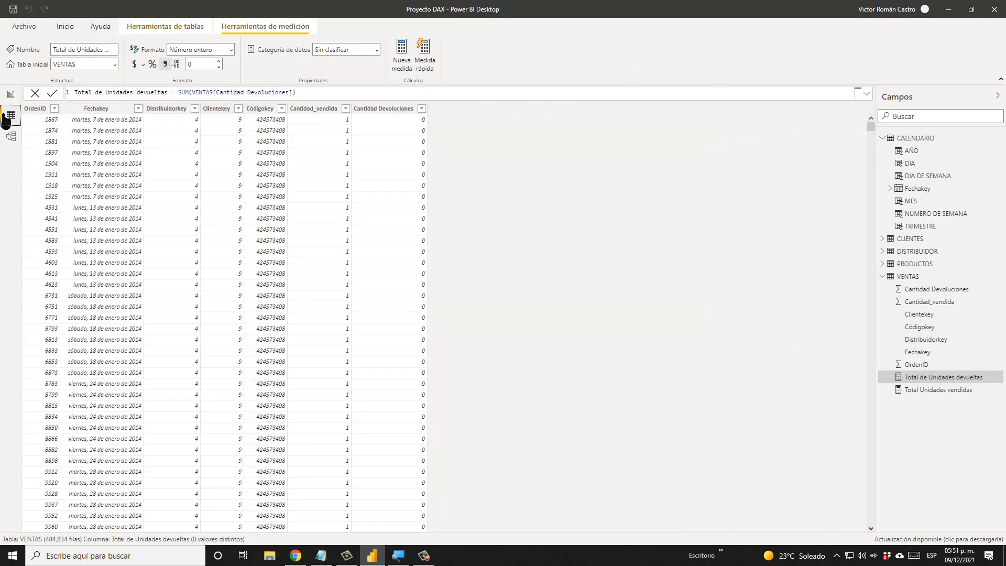
right_click(917, 279)
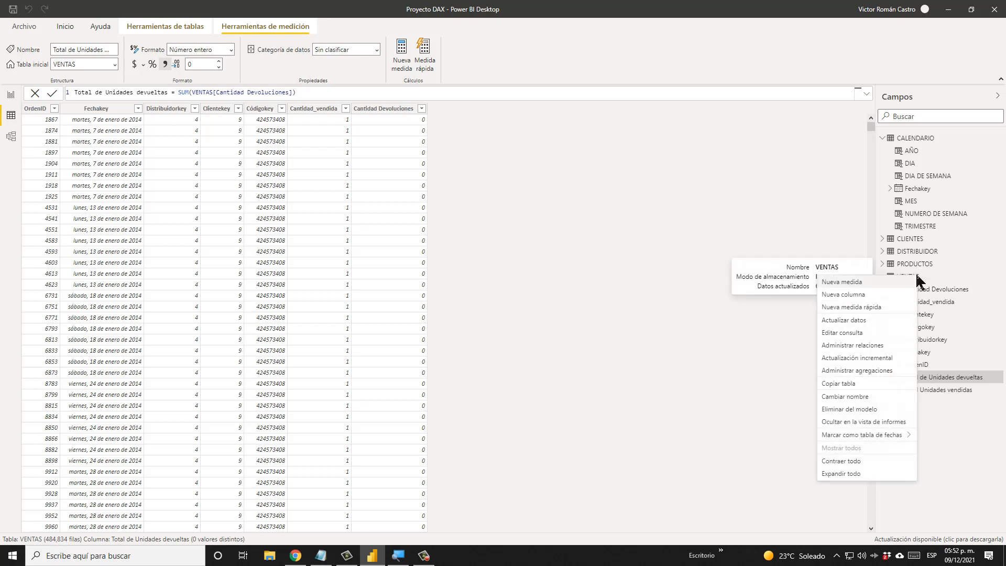
left_click(860, 285)
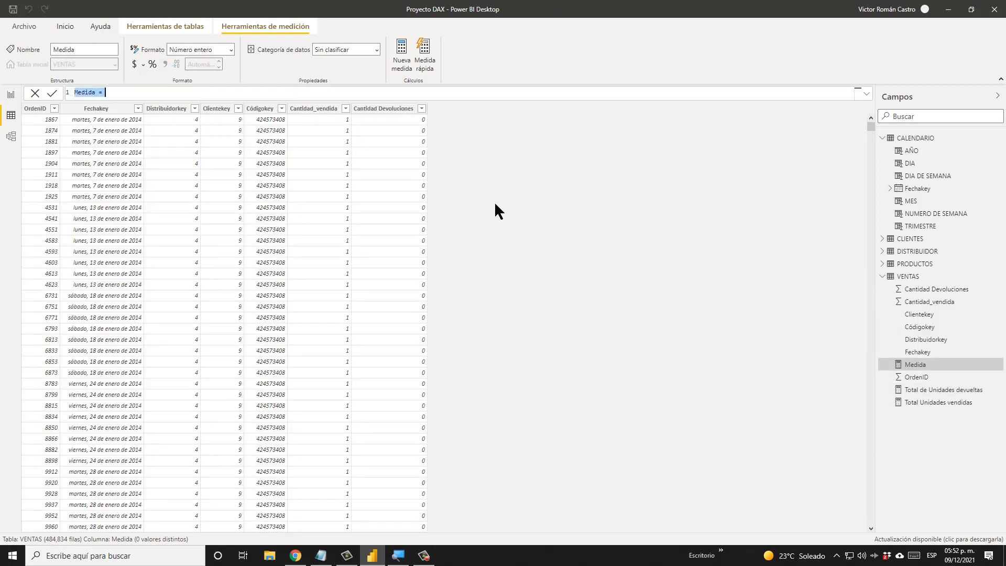
type("Totas")
key("BackSpace")
type("l Unidades vendidas =")
type("etas =")
Begin the Total Unidades vendidas netas formula with a reference to the [Total Unidades vendidas] measure
type("tot")
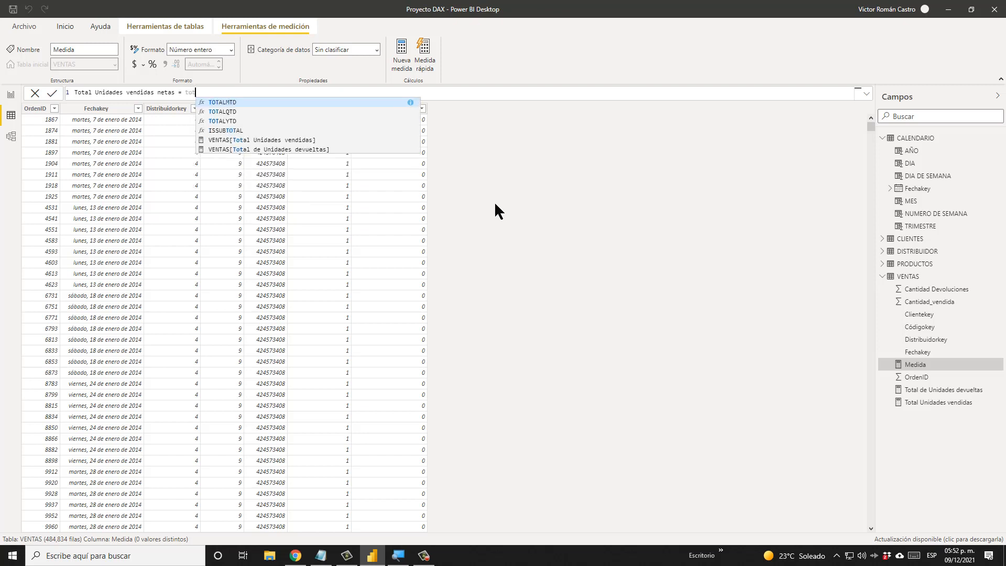
key("Down")
key("Down")
key("Down")
key("Down")
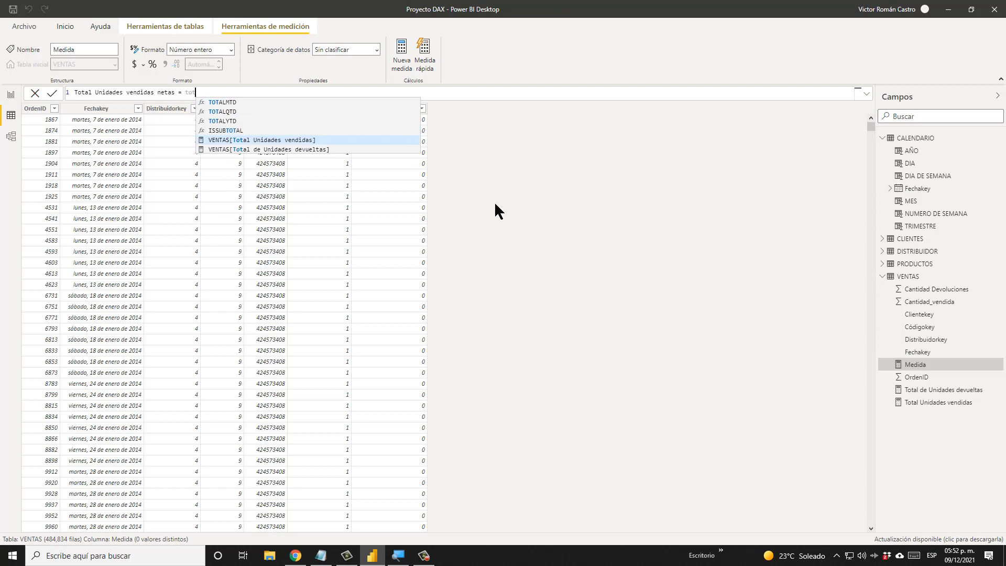
key("super+plus")
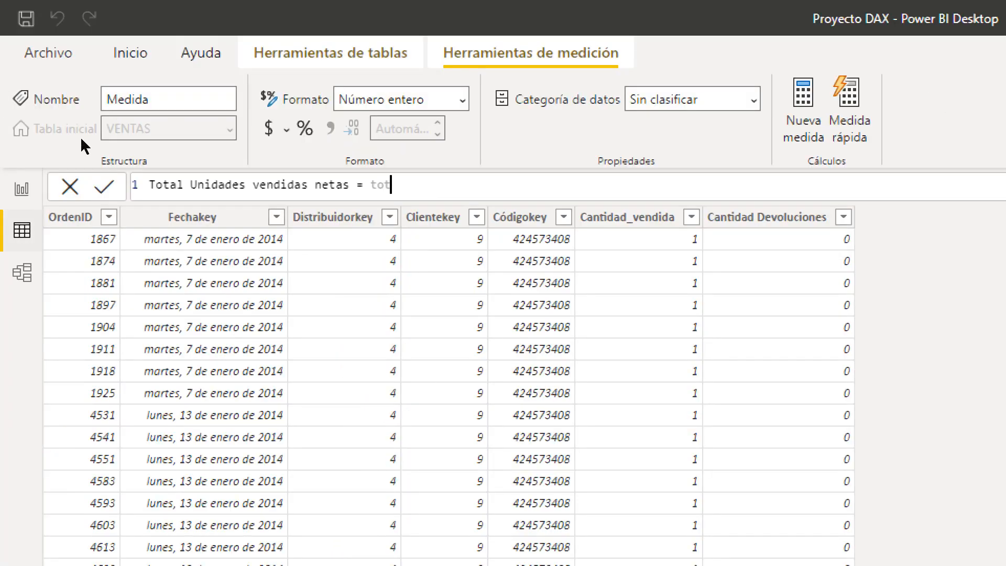
key("BackSpace")
type("t")
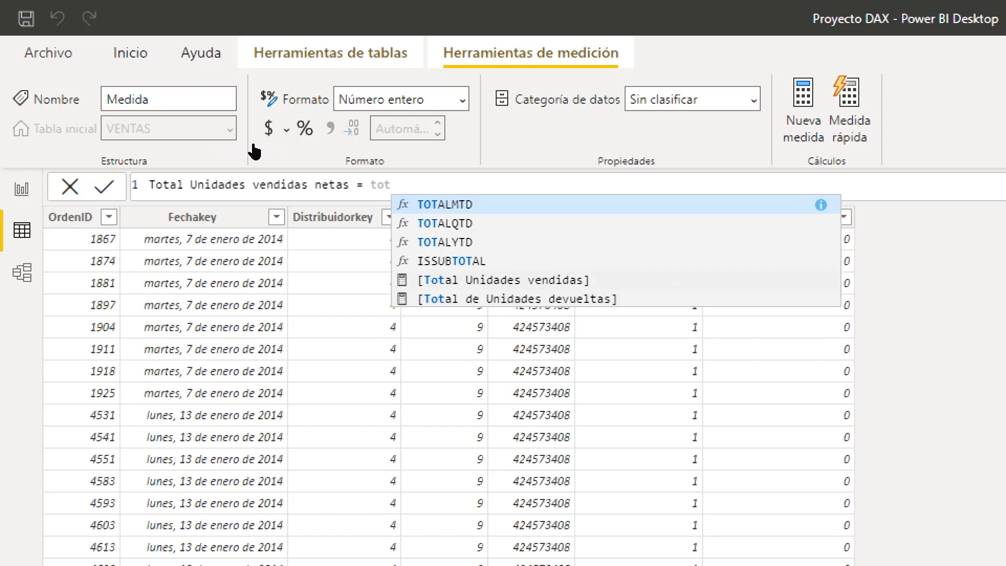
key("Down")
key("Down")
key("Down")
key("Down")
key("Tab")
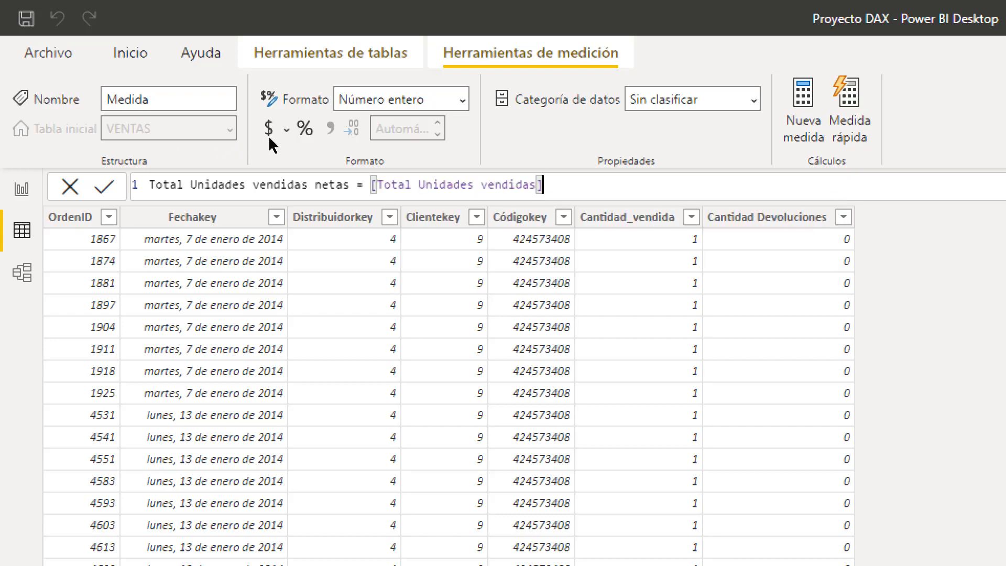
Subtract VENTAS[Total de Unidades devueltas] in the Total Unidades vendidas netas formula and commit the measure
type("- tot")
key("Down")
key("Down")
key("Down")
key("Down")
key("Down")
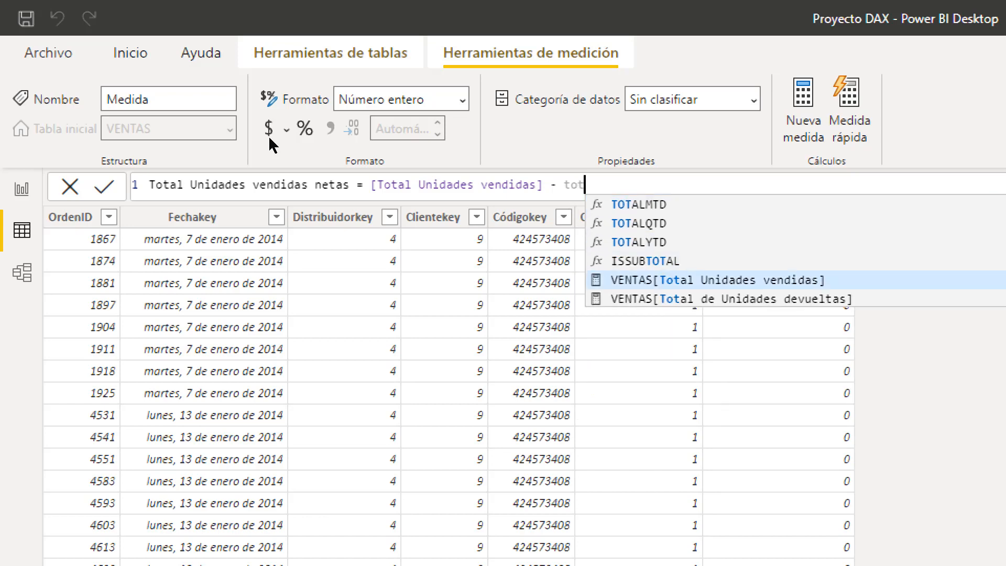
key("Tab")
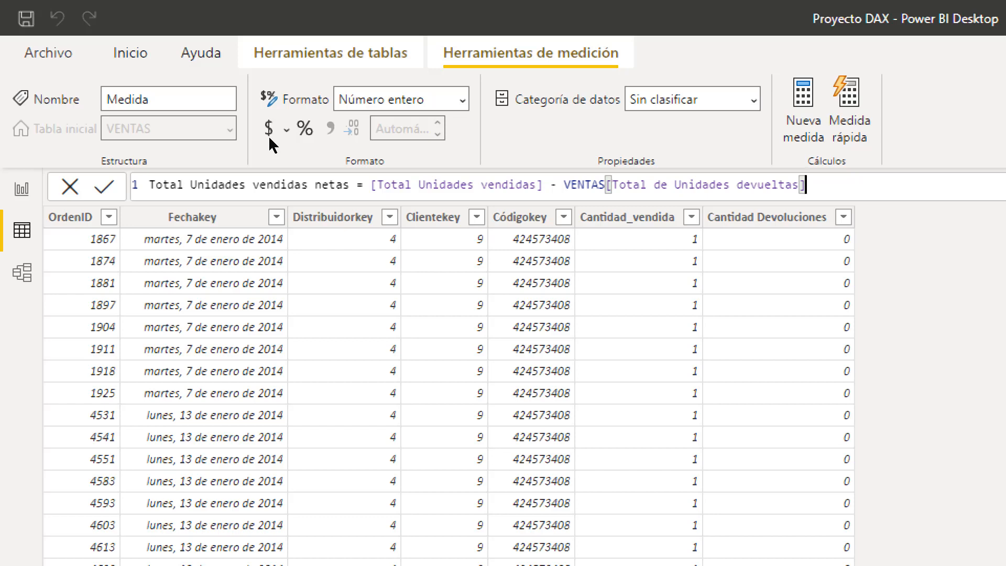
key("Return")
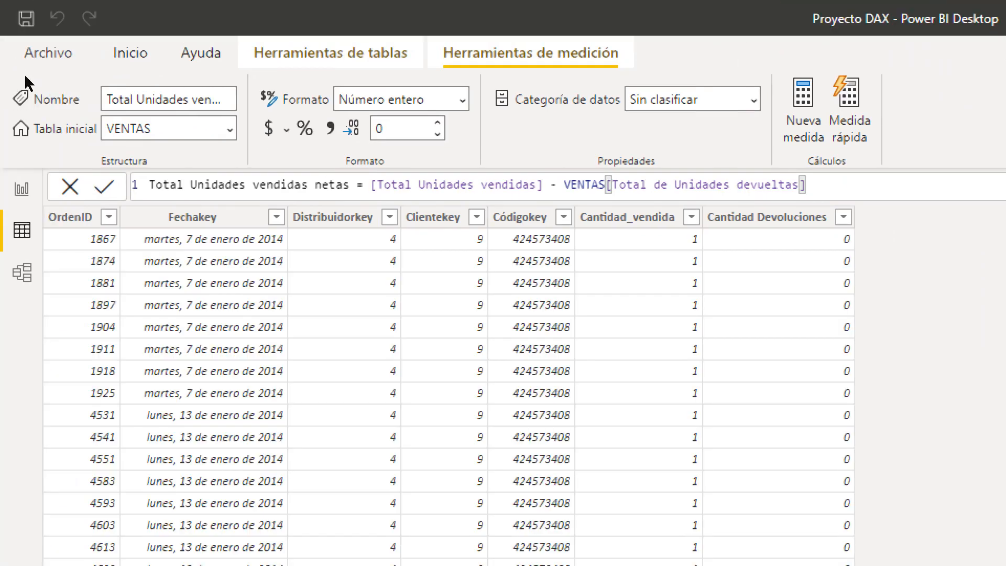
Add a card visual showing Total Unidades vendidas netas to the report page, place it below the Total de Unidades devueltas card and reduce its height
left_click(22, 189)
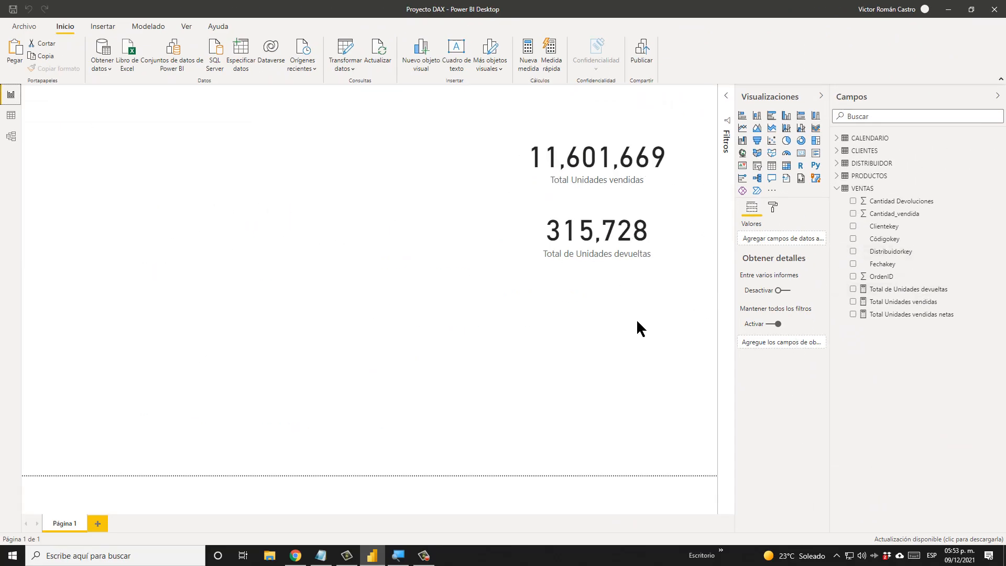
left_click(801, 152)
left_click_drag(265, 393, 606, 347)
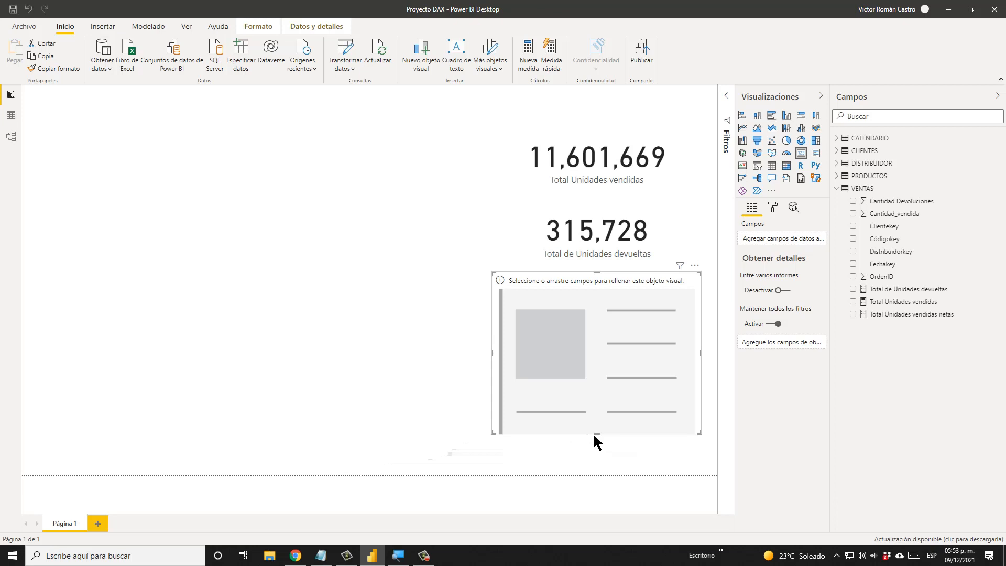
left_click_drag(596, 433, 596, 361)
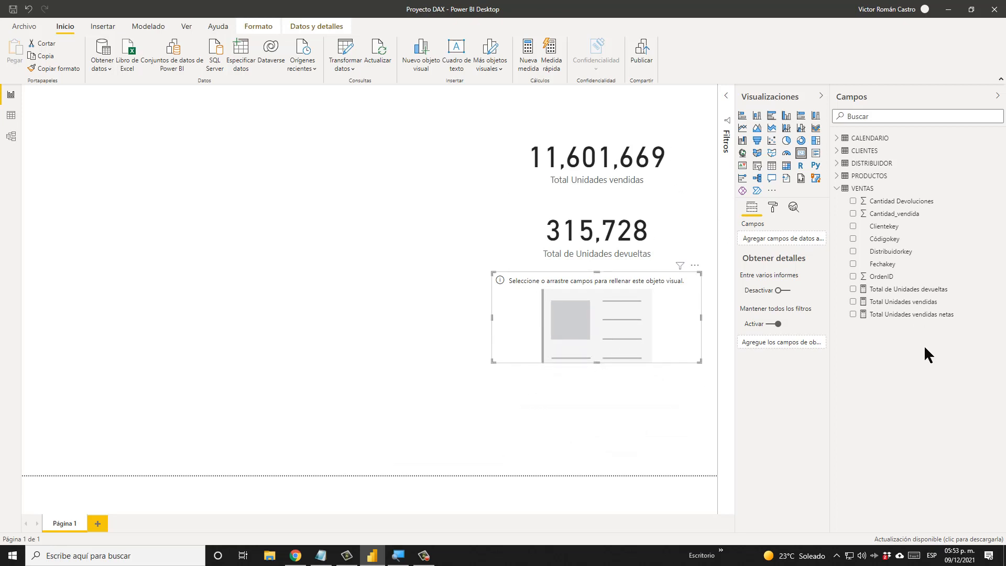
left_click_drag(930, 316, 608, 324)
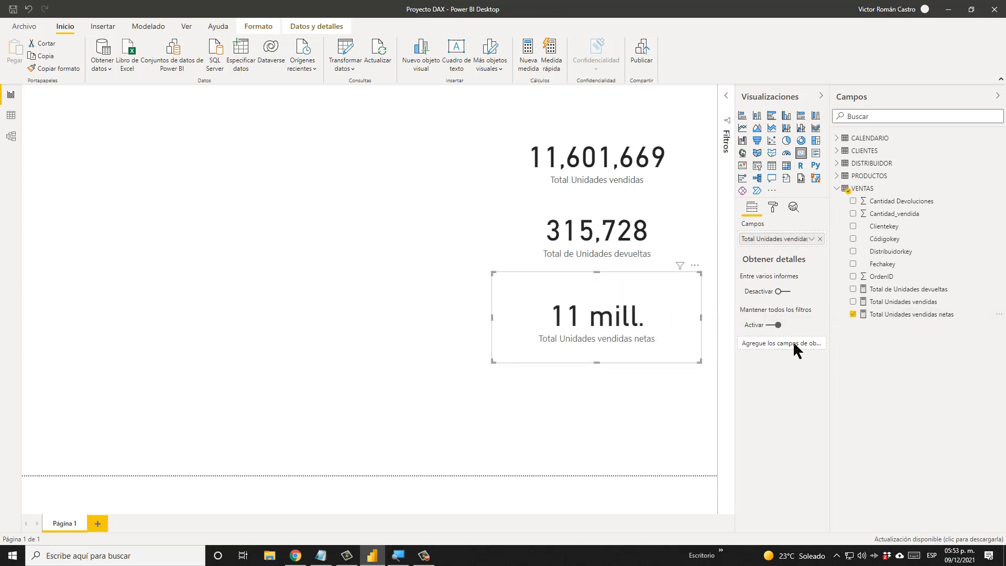
Set the display units of the Total Unidades vendidas netas card's data label to Ninguno
left_click(774, 207)
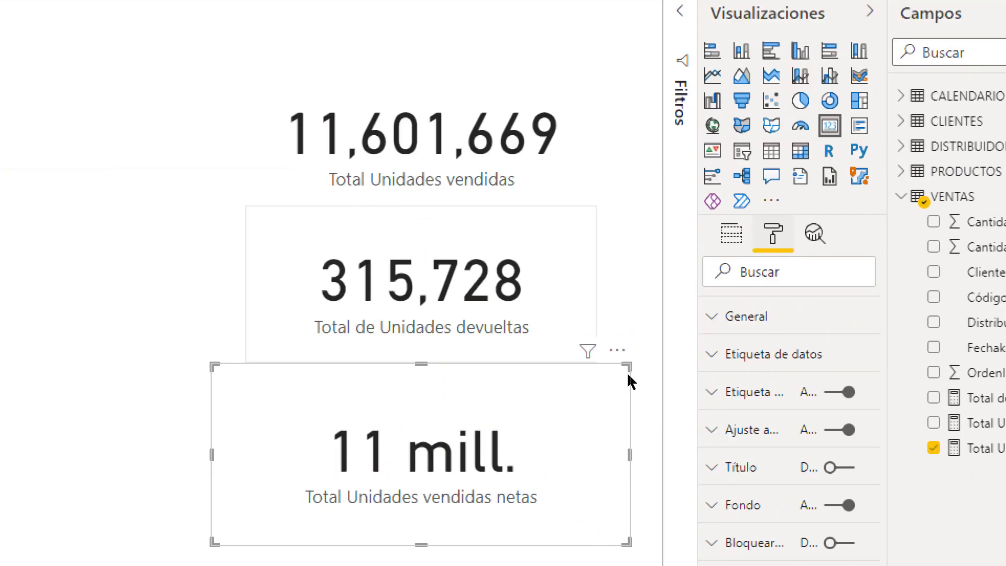
left_click(774, 146)
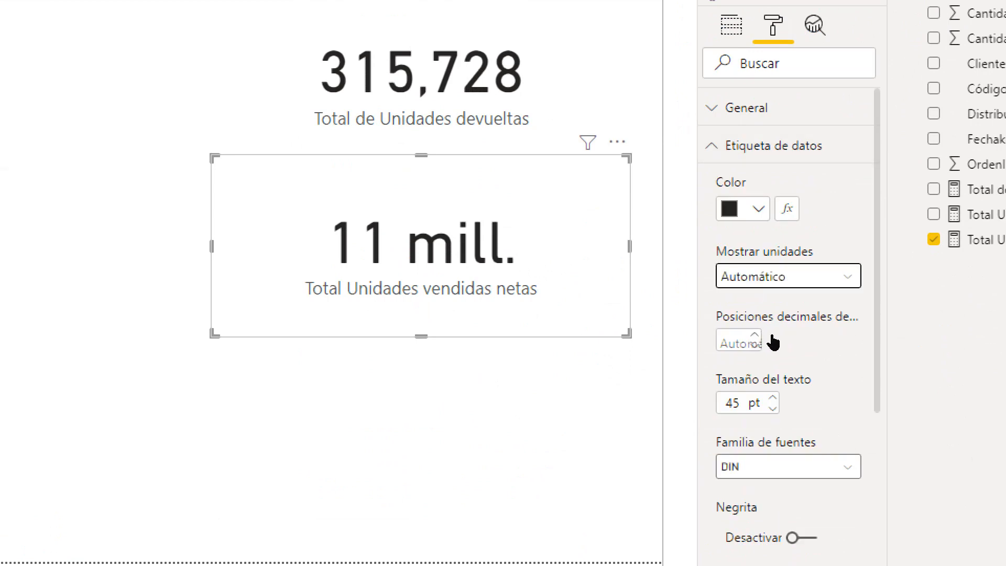
left_click(776, 276)
key("Return")
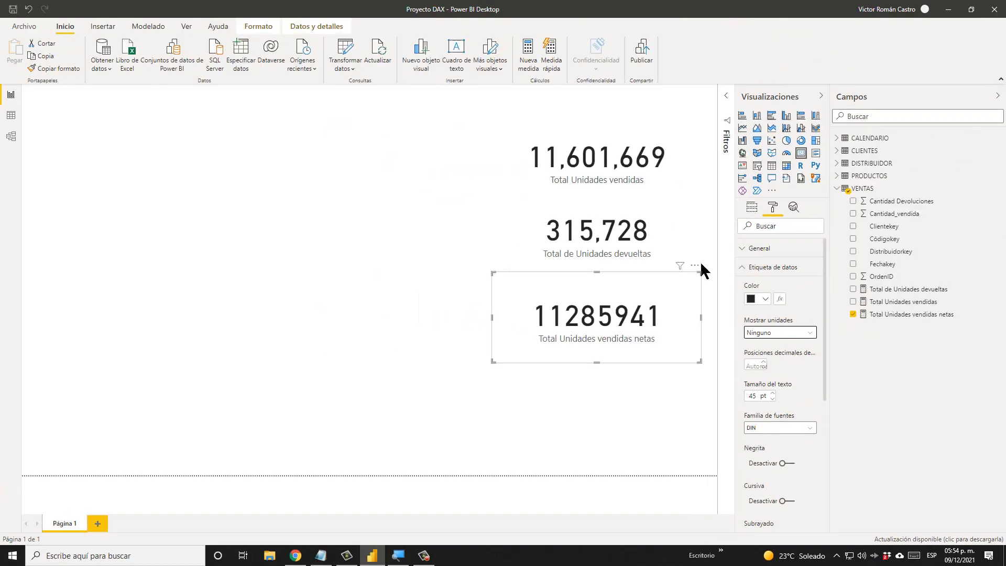
Apply the thousands separator format to the Total Unidades vendidas netas measure and return to the report page
left_click(10, 118)
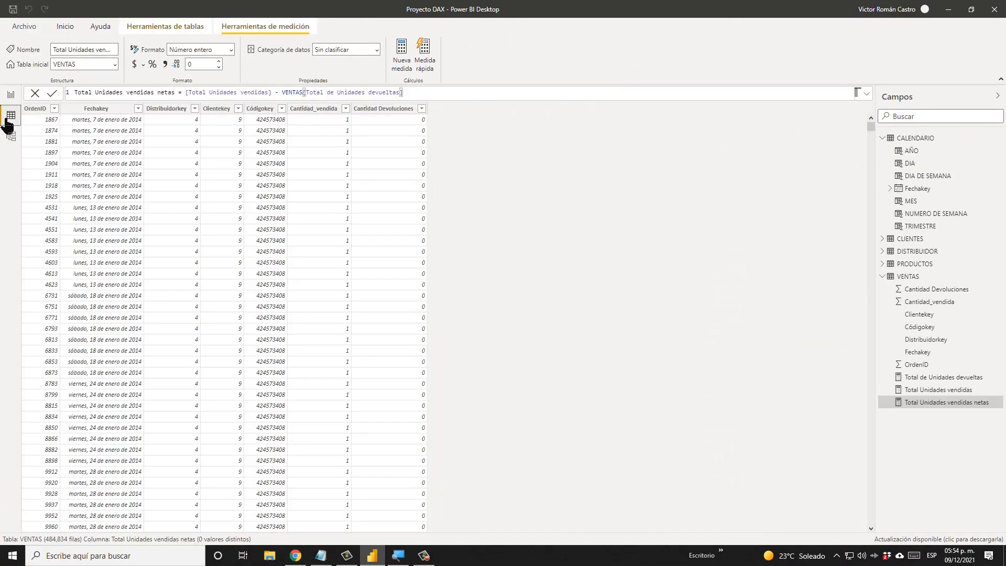
left_click(165, 63)
left_click(10, 96)
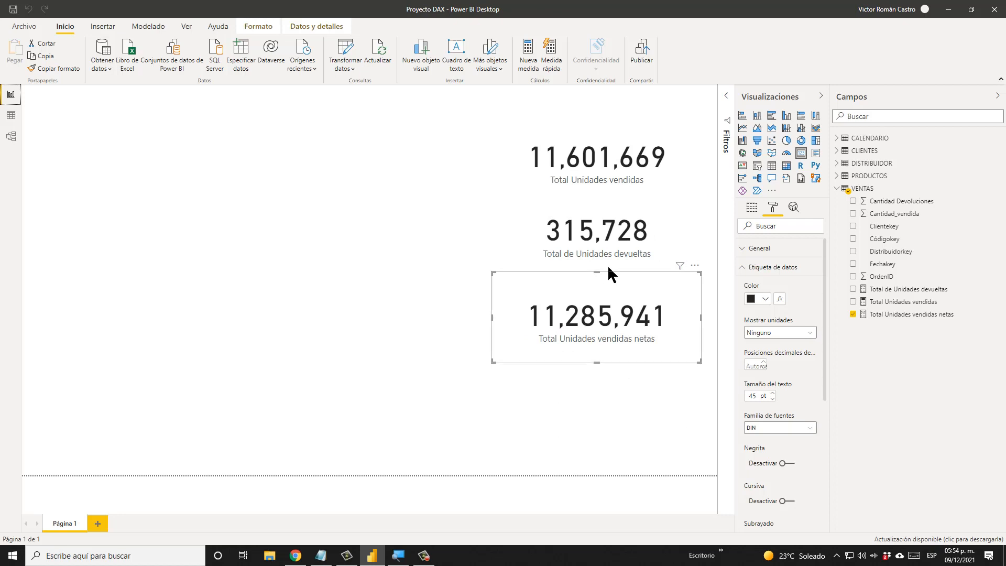
Delete the Total de Unidades devueltas and Total Unidades vendidas cards from the report page
left_click(658, 224)
key("Delete")
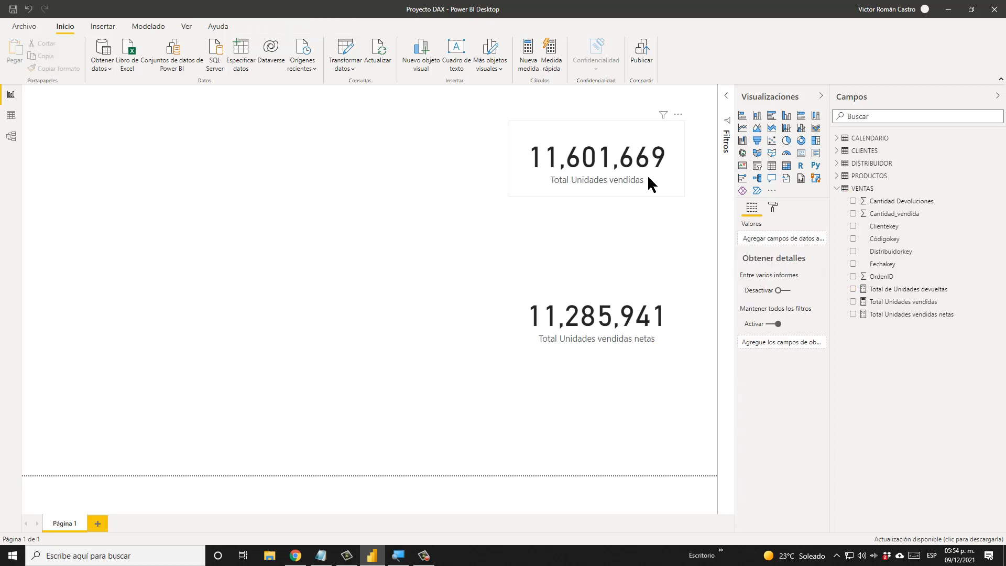
left_click(647, 175)
key("Delete")
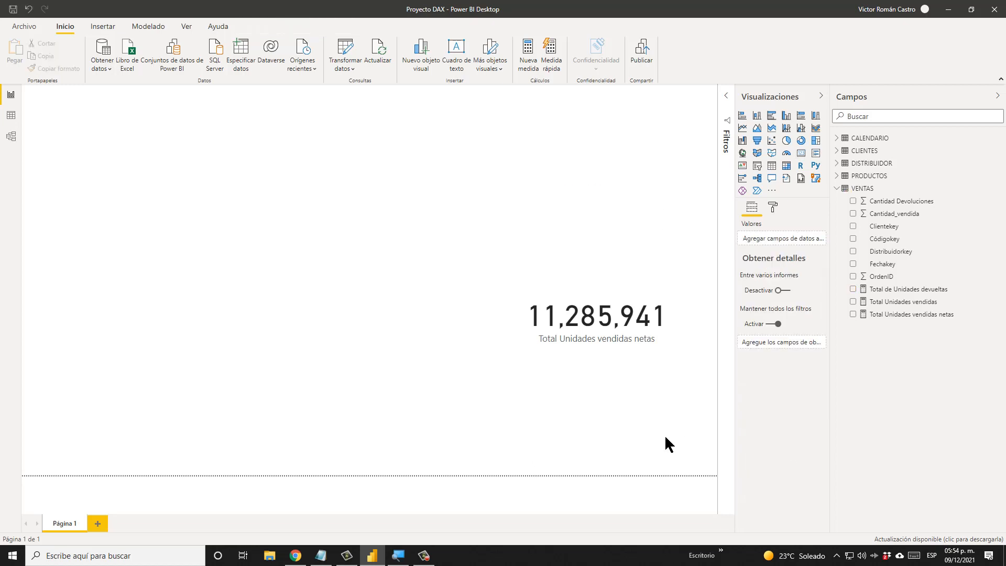
Collapse the VENTAS field list and shift the Total Unidades vendidas netas card slightly left and up on the report page
left_click(615, 358)
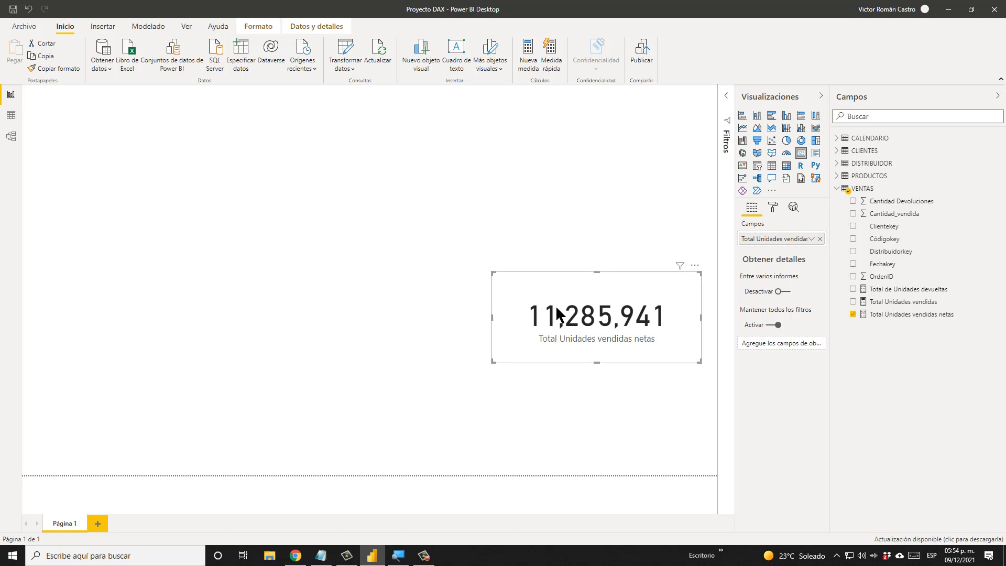
left_click(837, 189)
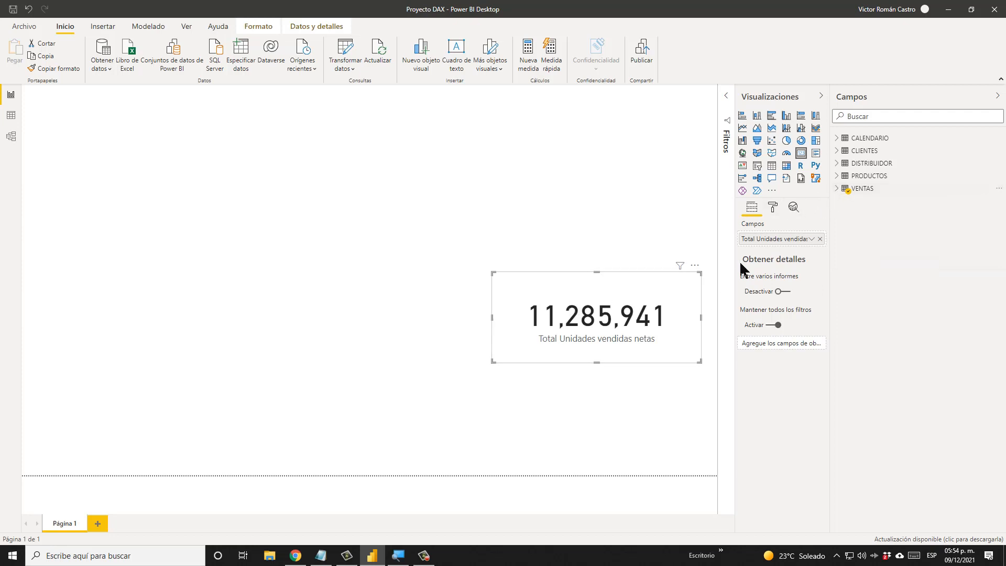
left_click_drag(636, 276, 611, 269)
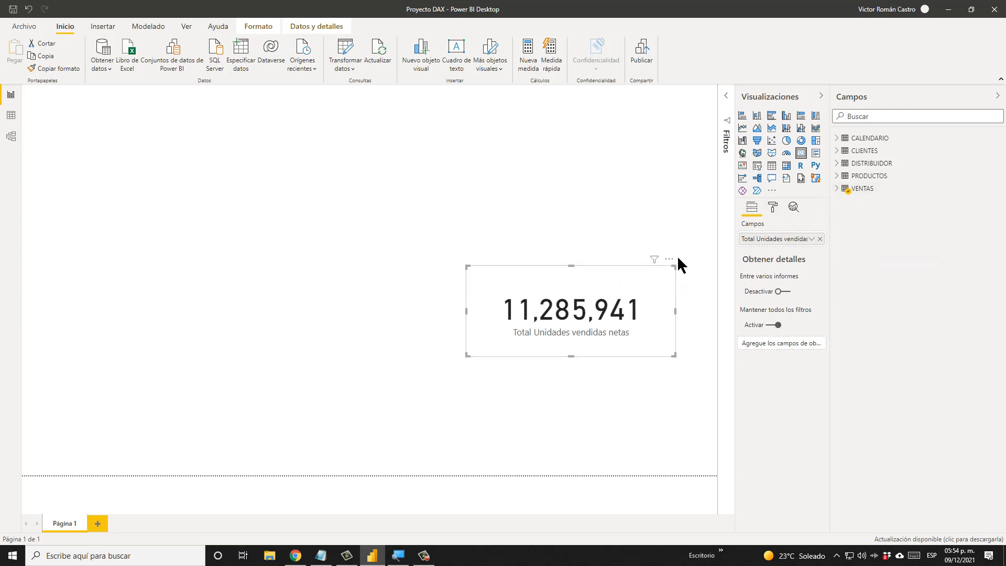
left_click(602, 204)
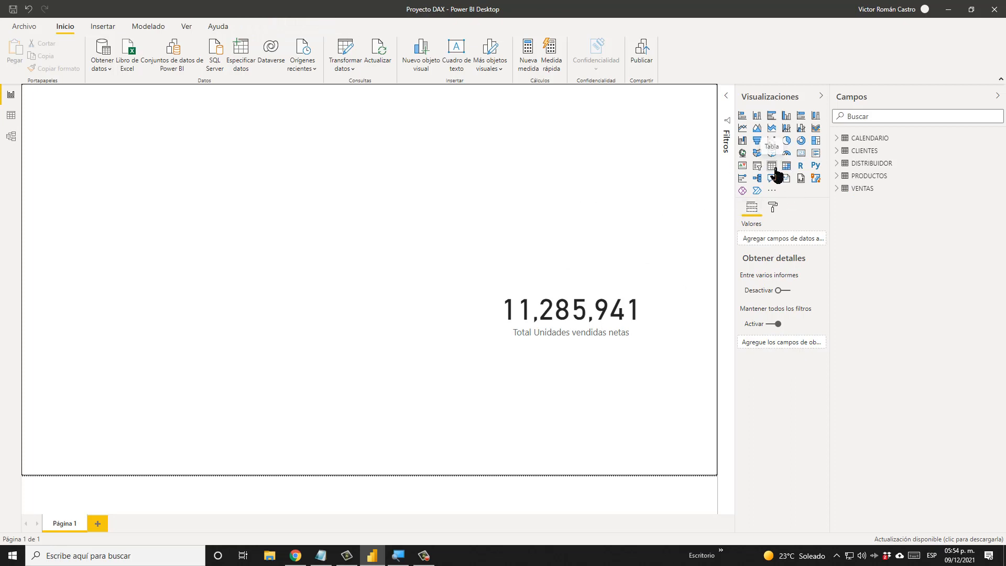
Add a table visual around the upper middle of the report page and fill it with Nombre_distribuidor from the DISTRIBUIDOR table
left_click(774, 167)
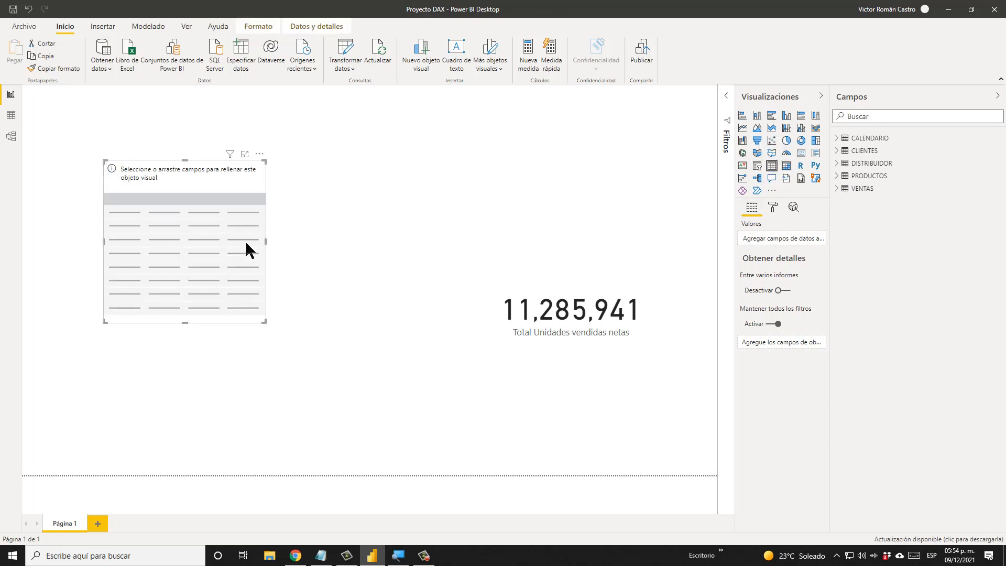
left_click_drag(246, 250, 437, 228)
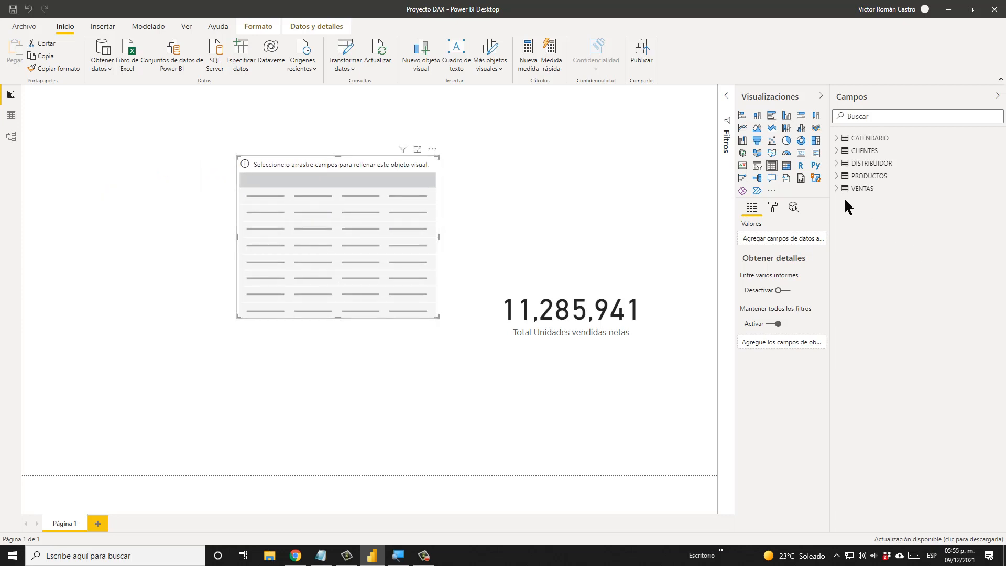
left_click(839, 164)
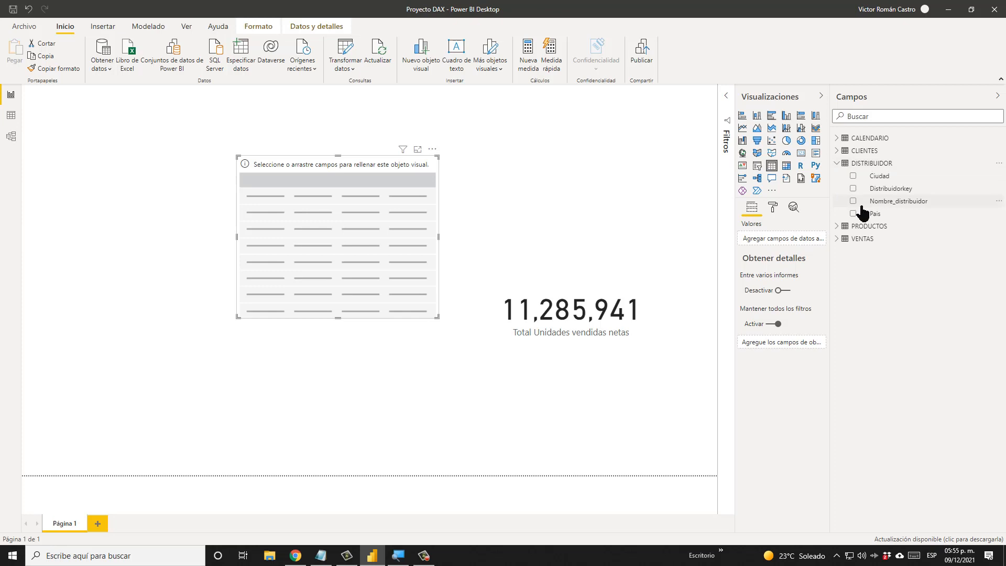
left_click_drag(885, 204, 409, 281)
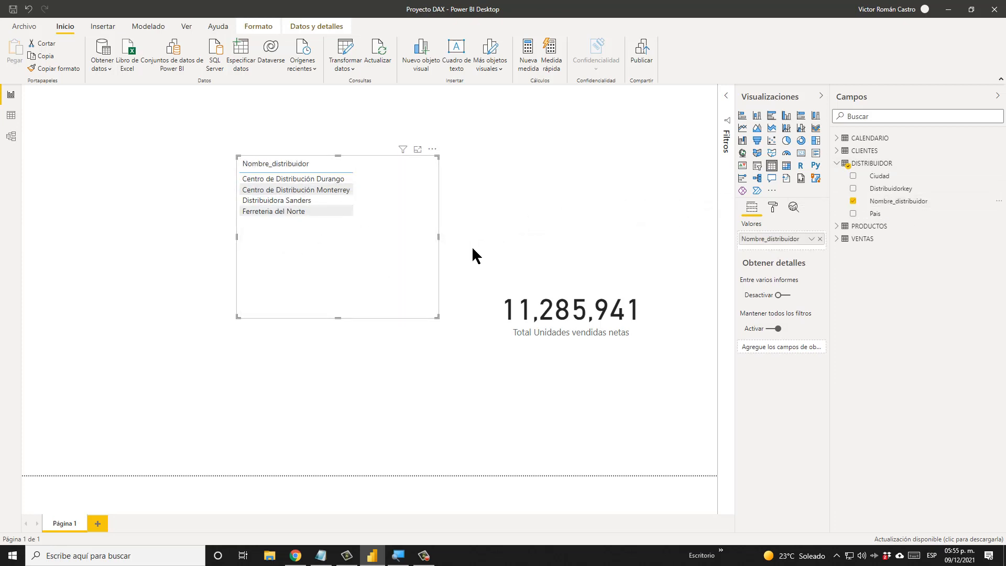
Delete the Total Unidades vendidas netas card from the report page
left_click(639, 306)
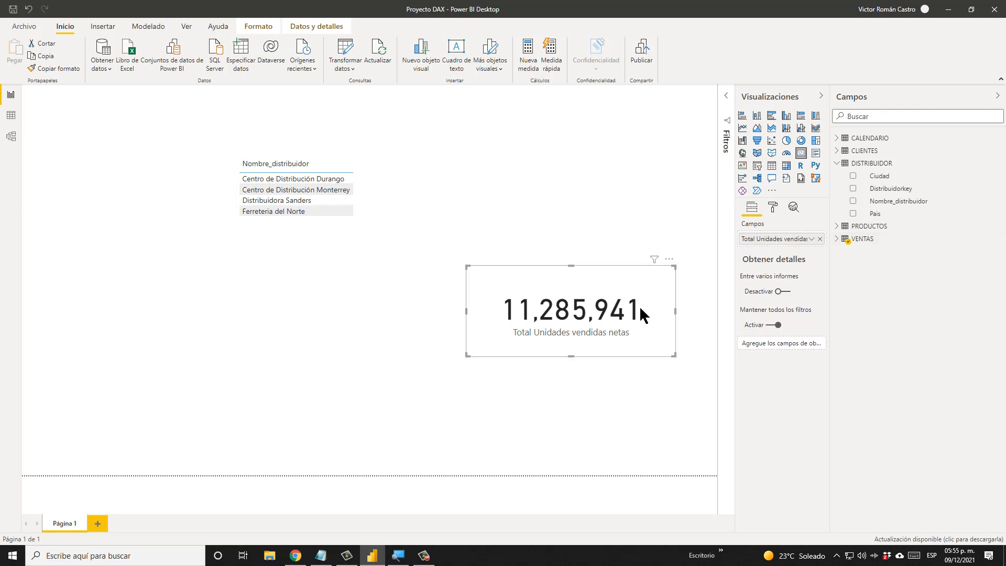
key("Delete")
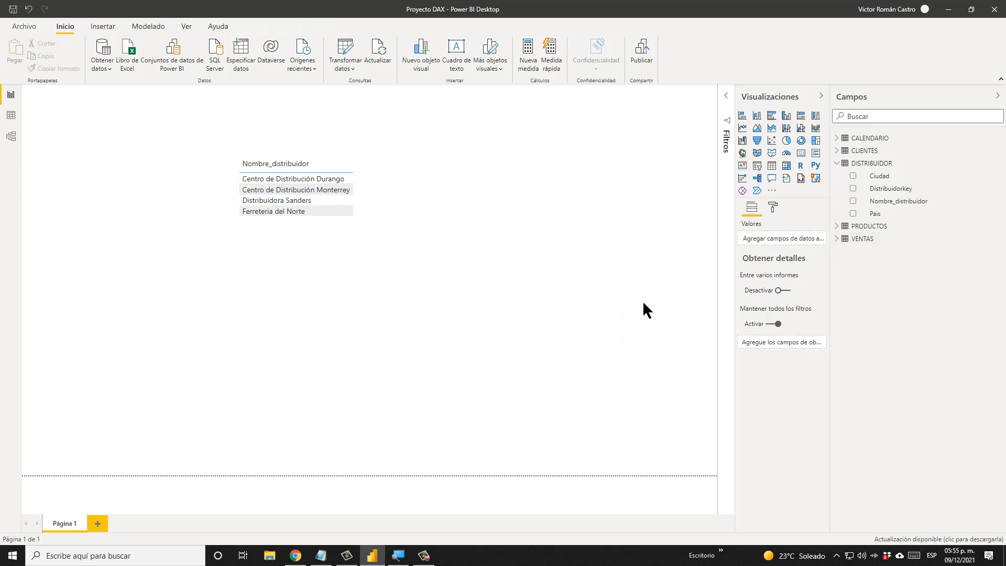
Add the Total Unidades vendidas netas measure to the distributor table and widen the visual to fit the column
left_click(836, 240)
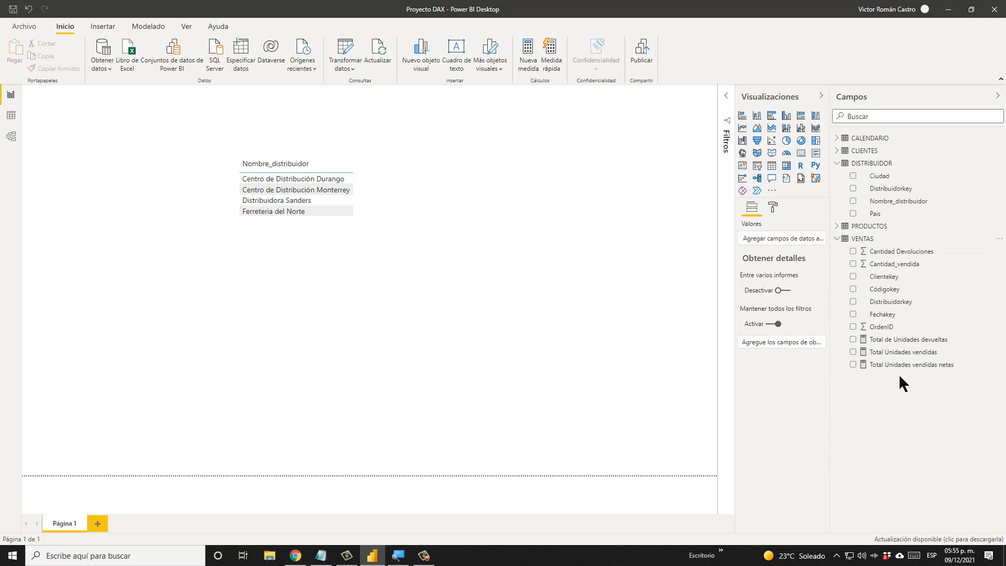
left_click(404, 197)
left_click_drag(948, 366, 786, 258)
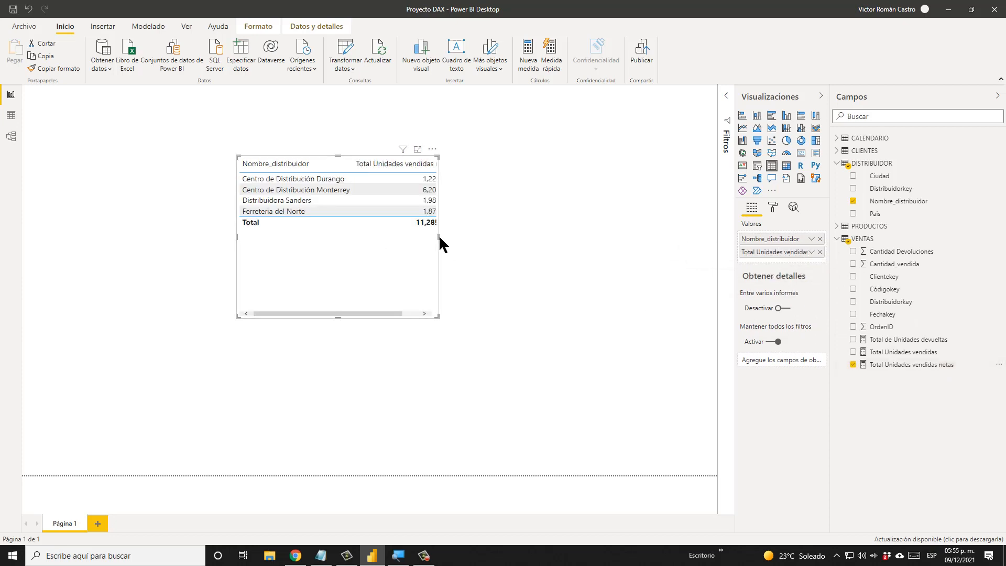
left_click_drag(444, 238, 471, 249)
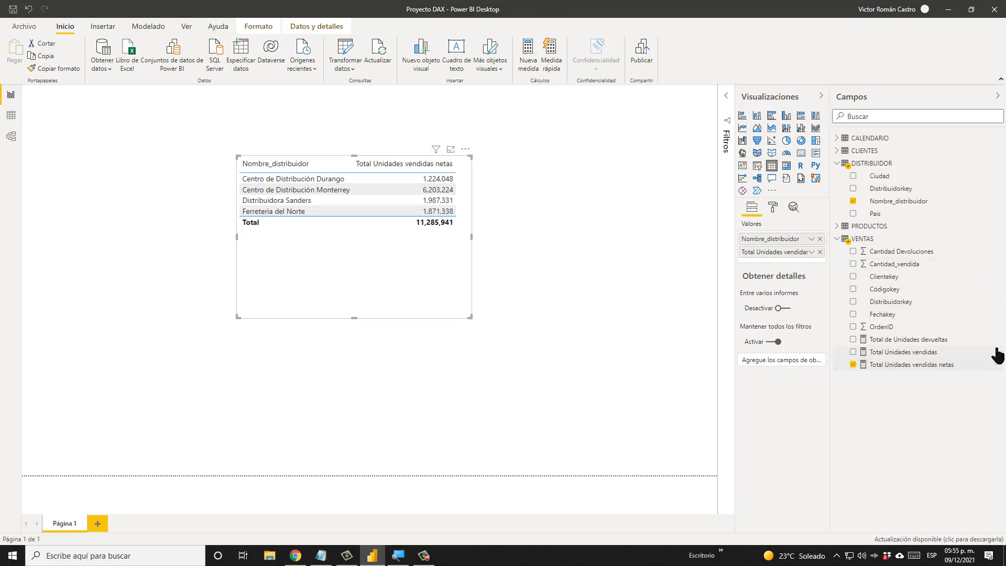
Insert Total Unidades vendidas and Total de Unidades devueltas before the net units column, widening the table to fit all columns
left_click_drag(891, 352, 778, 254)
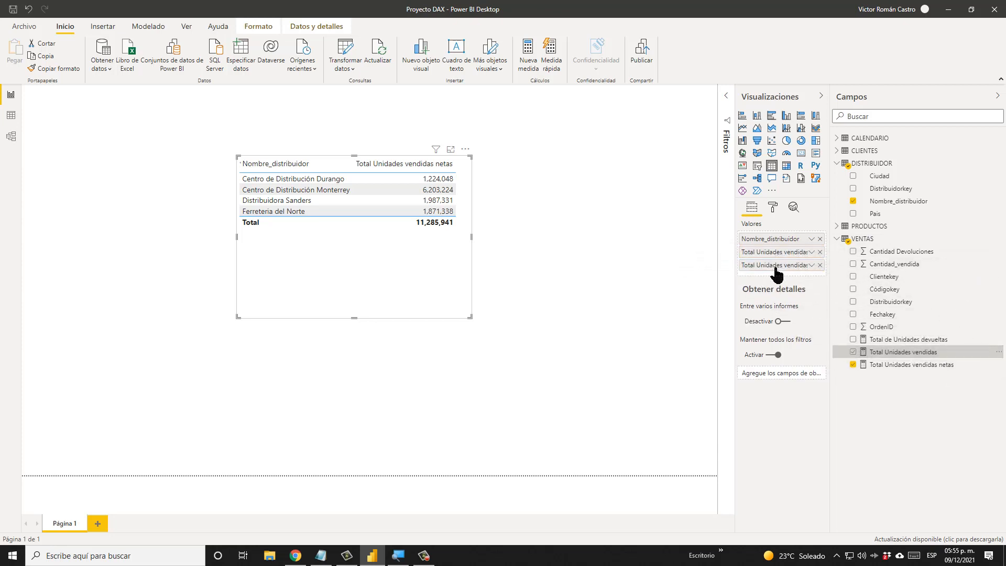
left_click_drag(472, 236, 578, 232)
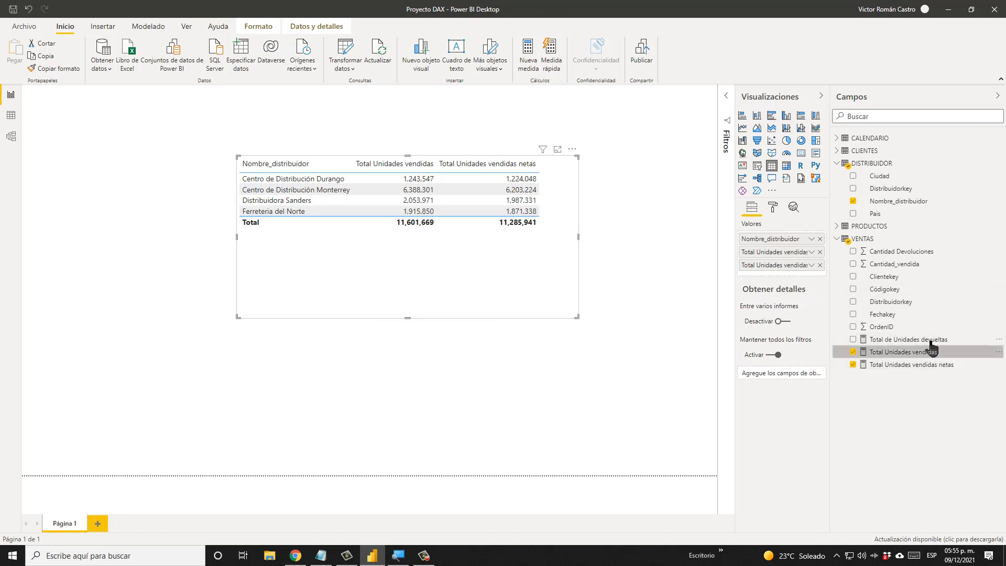
left_click_drag(910, 340, 805, 265)
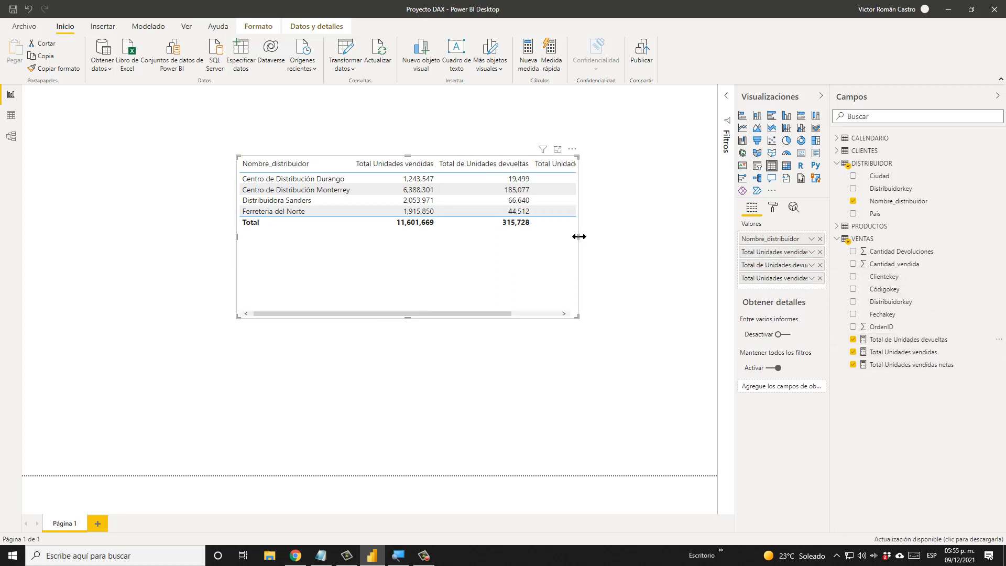
left_click_drag(578, 237, 655, 234)
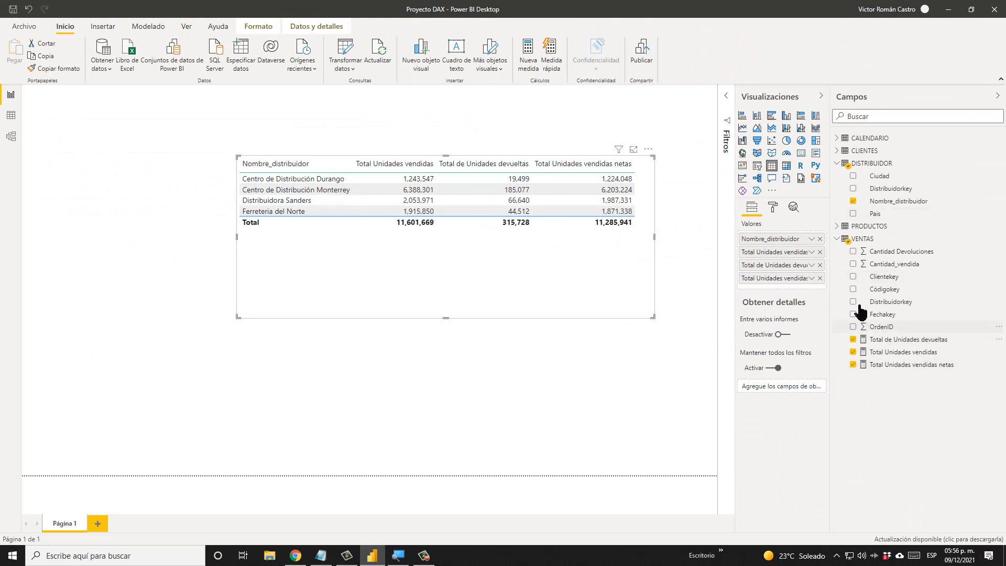
Collapse the VENTAS and DISTRIBUIDOR field lists and shorten the distributor table visual to just below its total row
left_click(837, 239)
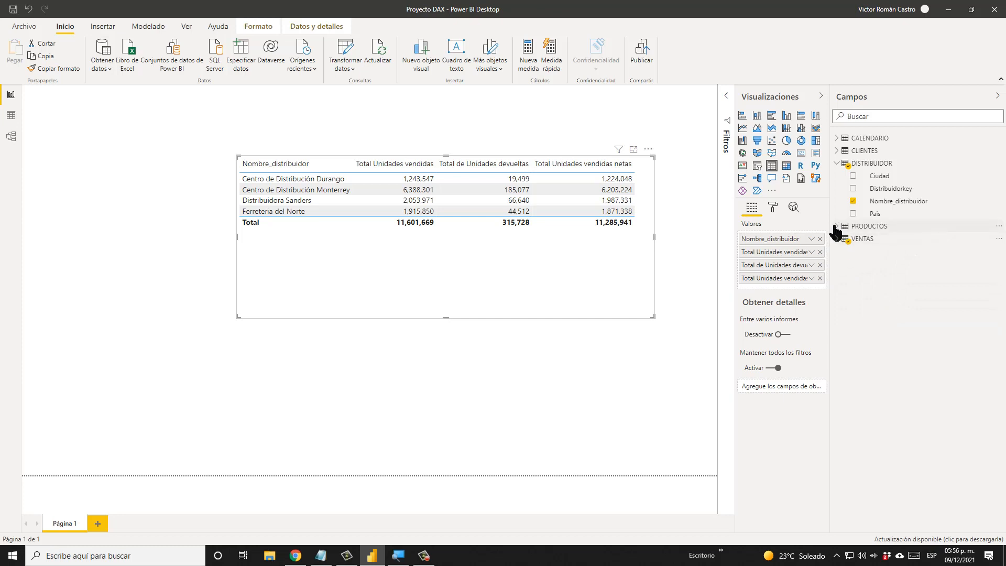
left_click(838, 164)
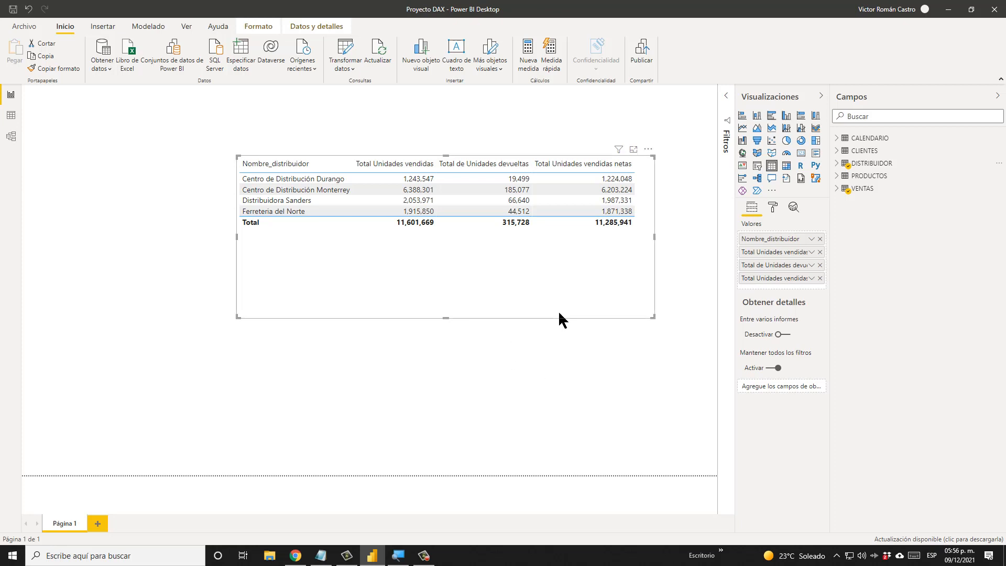
left_click_drag(653, 316, 650, 236)
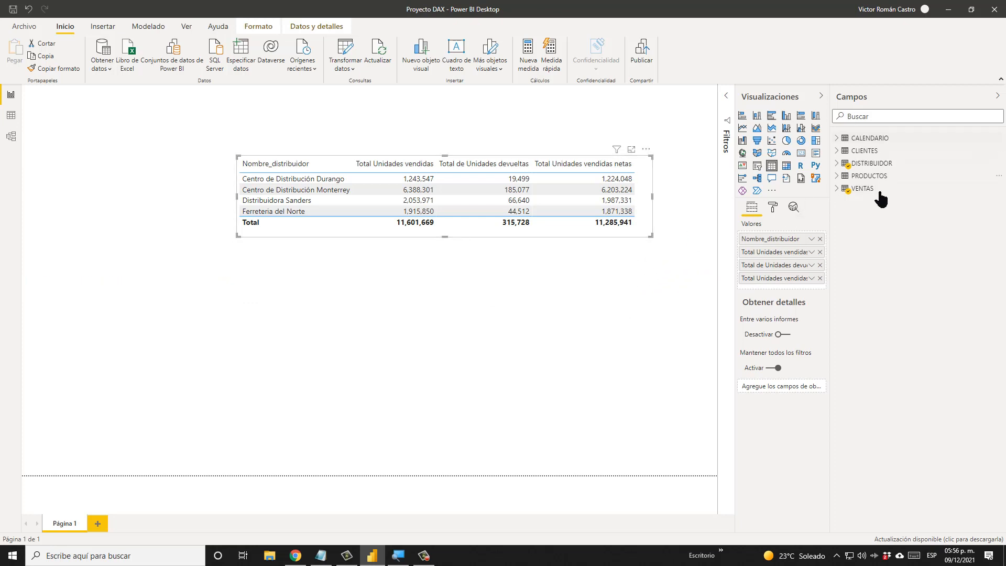
Examine the fields of the CLIENTES, VENTAS and DISTRIBUIDOR tables, leaving their field lists collapsed
left_click(836, 151)
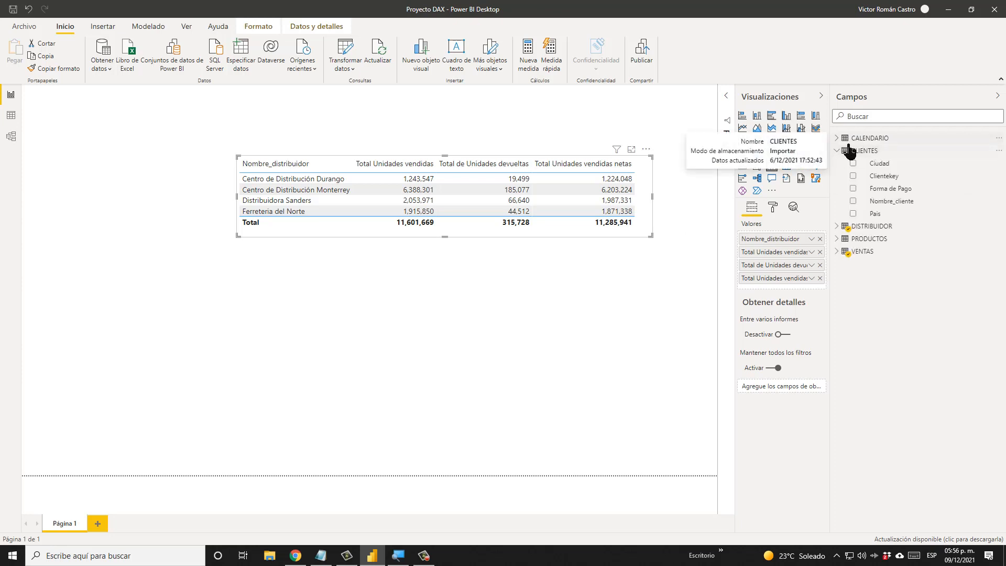
left_click(836, 151)
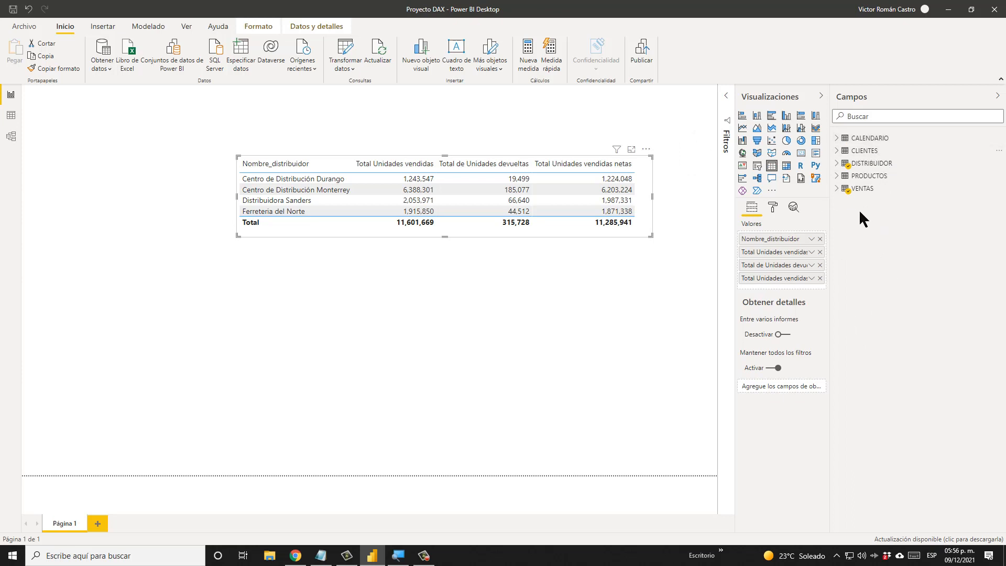
left_click(837, 188)
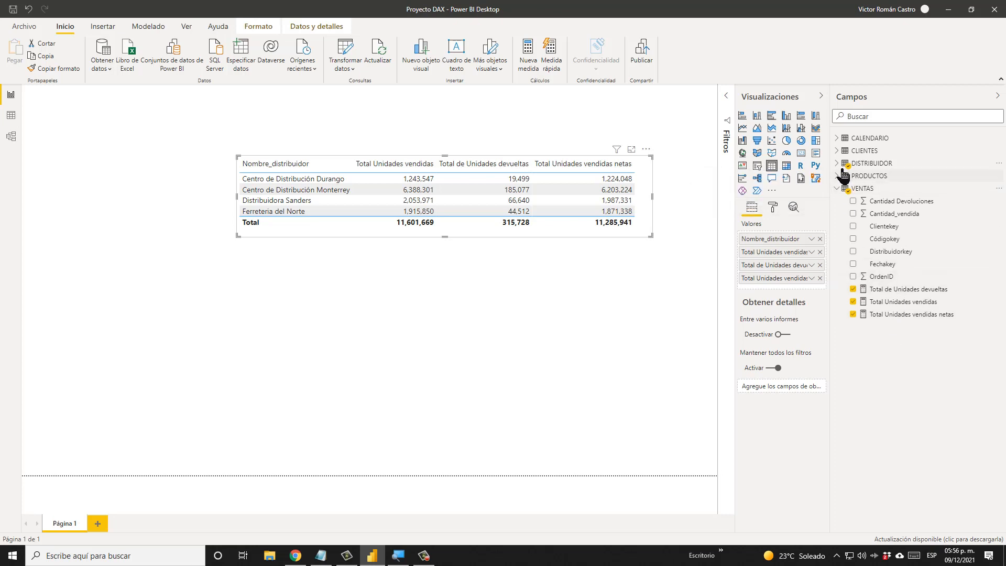
left_click(843, 168)
left_click(836, 165)
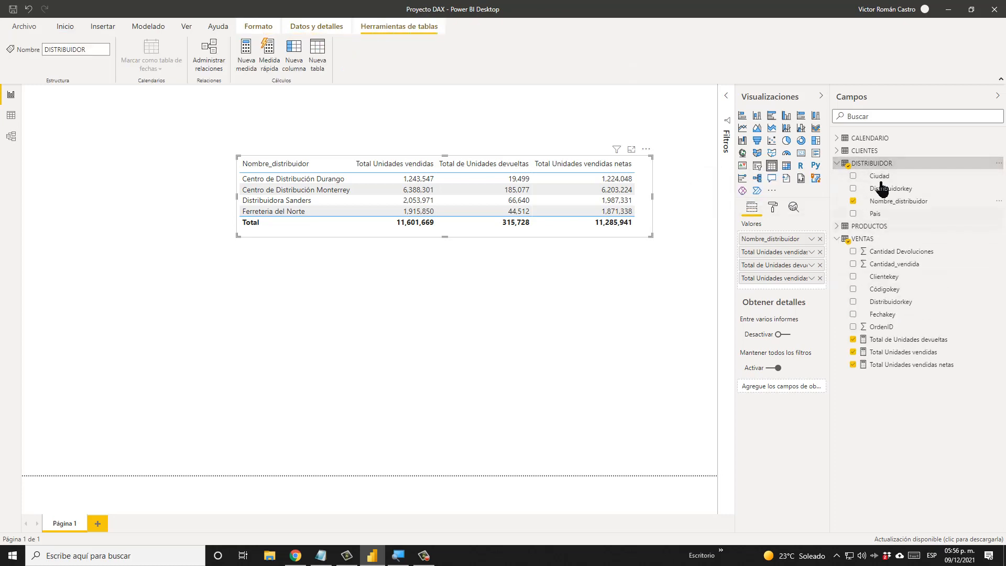
left_click(838, 152)
left_click(838, 152)
left_click(837, 164)
left_click(837, 189)
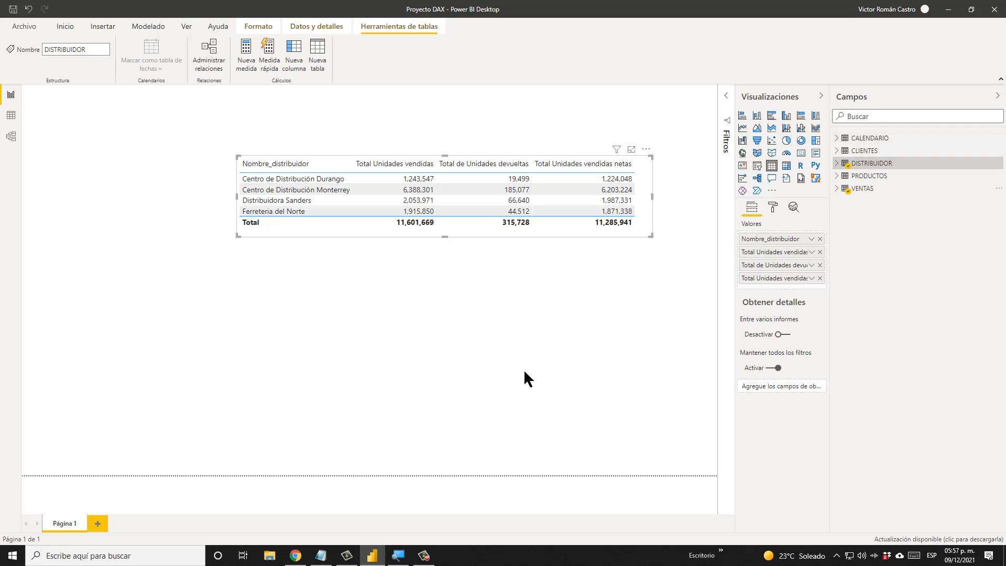
Create an empty manually entered table named Medidas and load it into the model
left_click(548, 338)
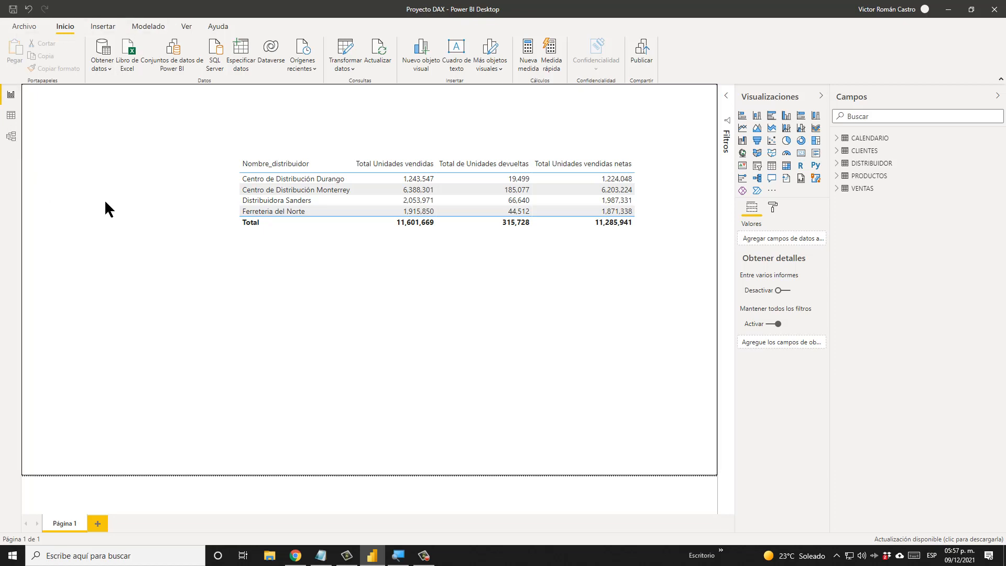
left_click(149, 29)
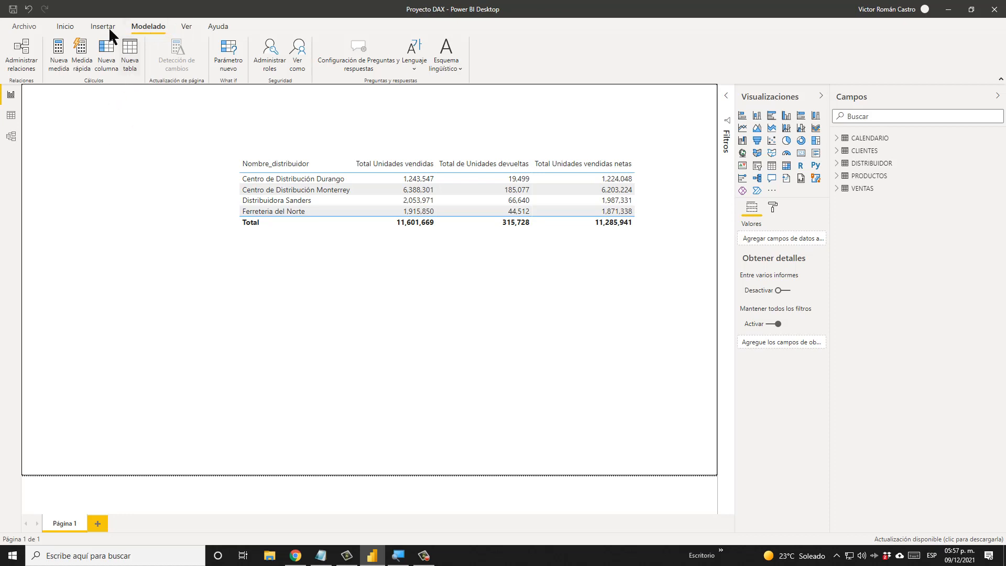
left_click(78, 25)
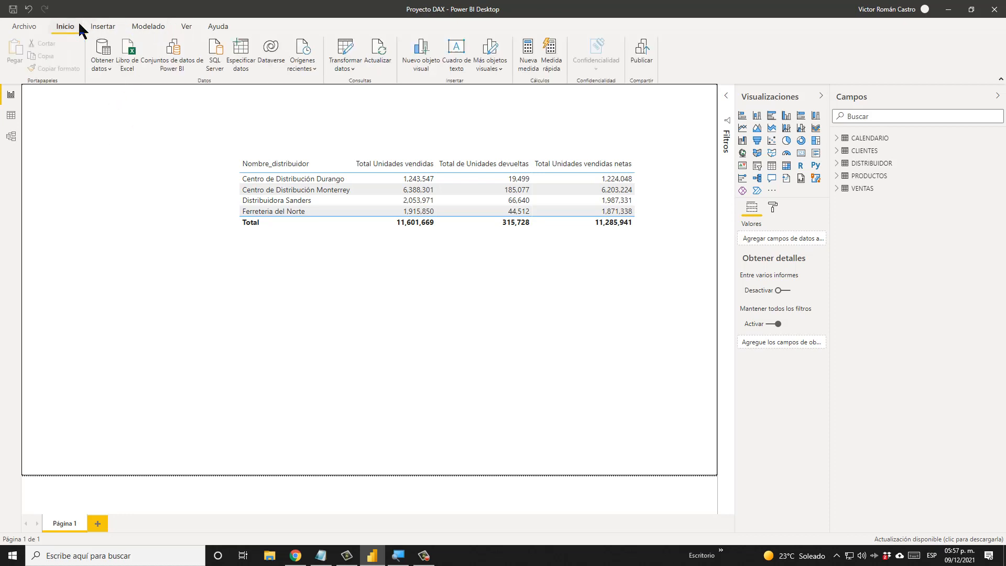
left_click(244, 60)
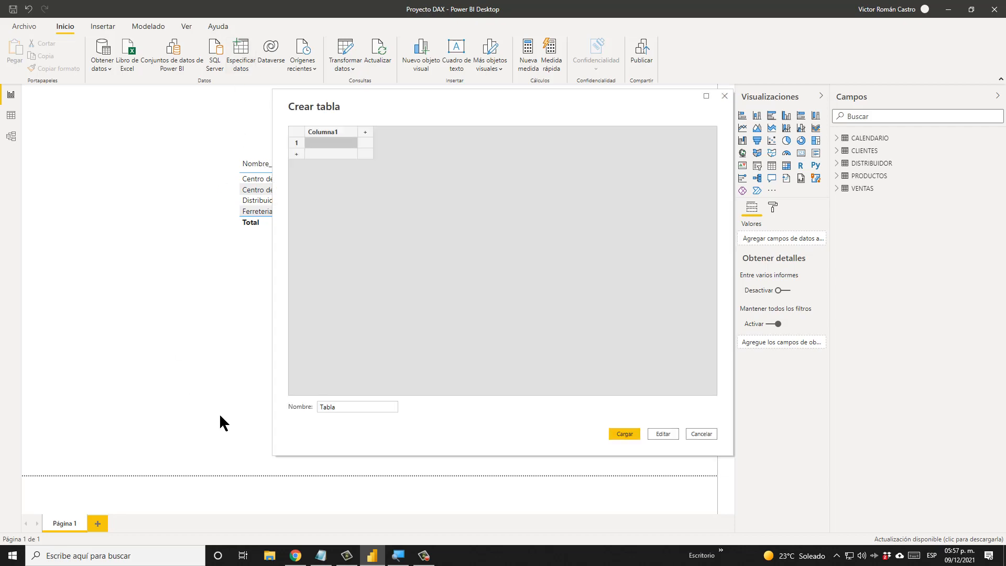
left_click(369, 405)
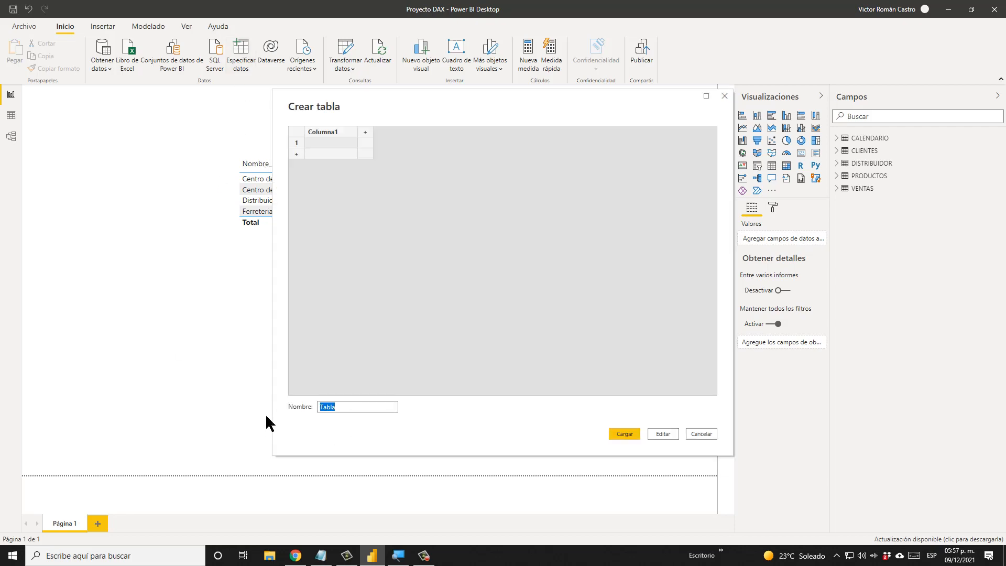
type("M")
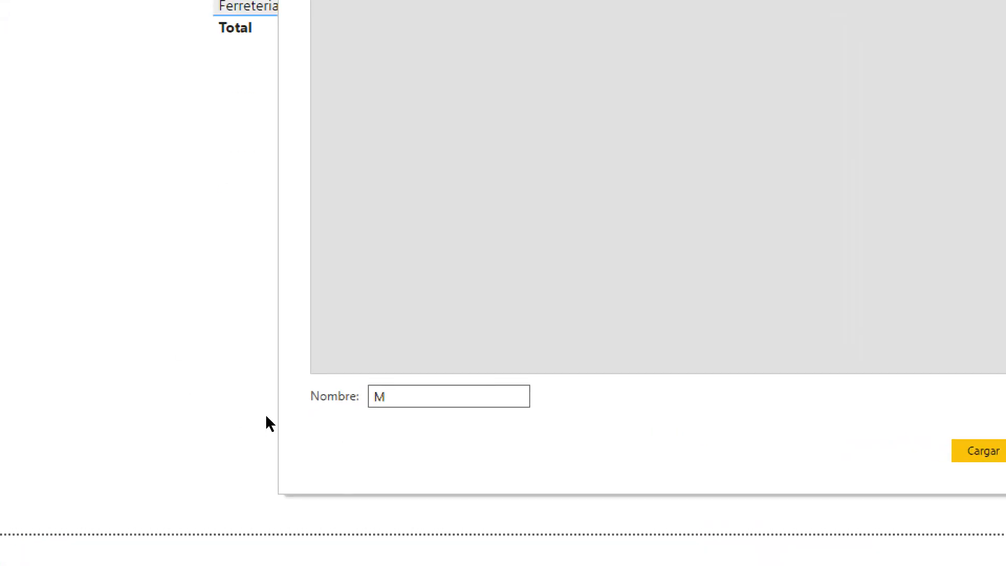
type("edidas")
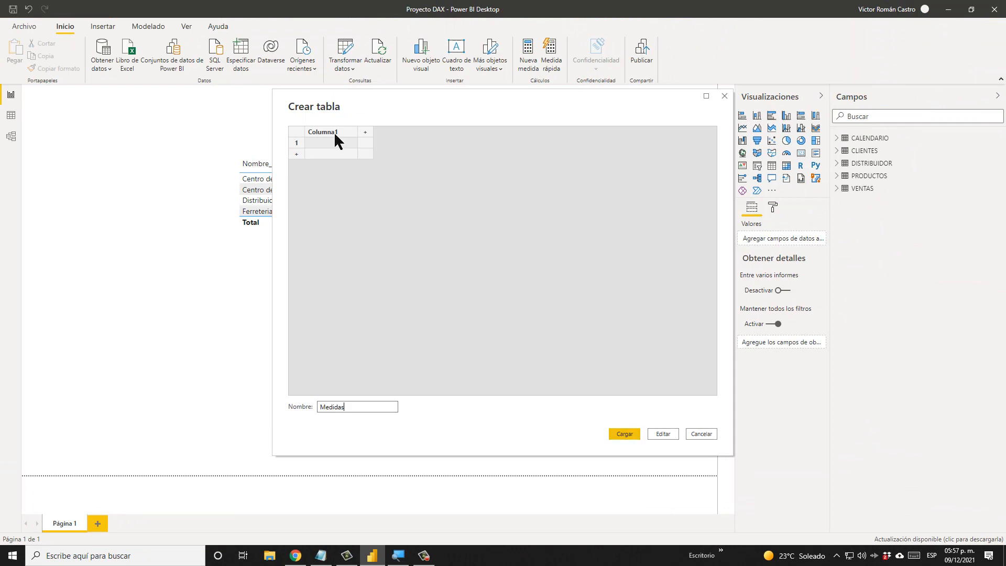
left_click(628, 437)
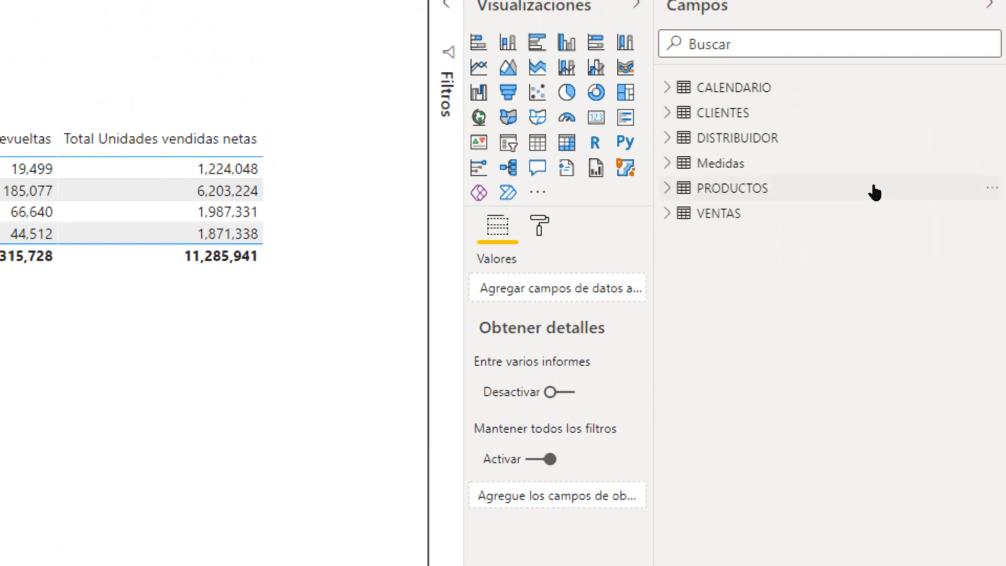
Rename the Medidas table in uppercase as MEDIDAS
double_click(860, 166)
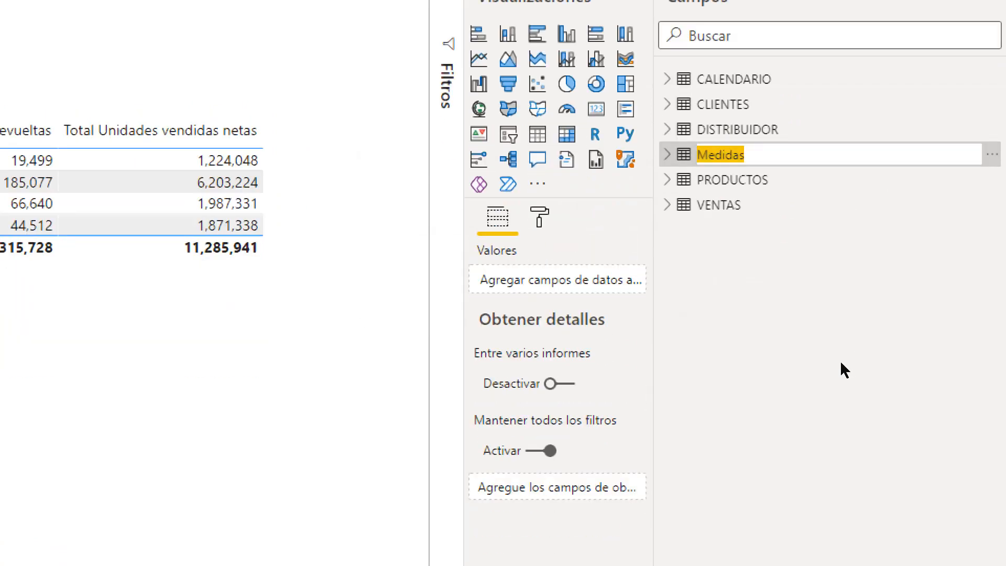
type("MA")
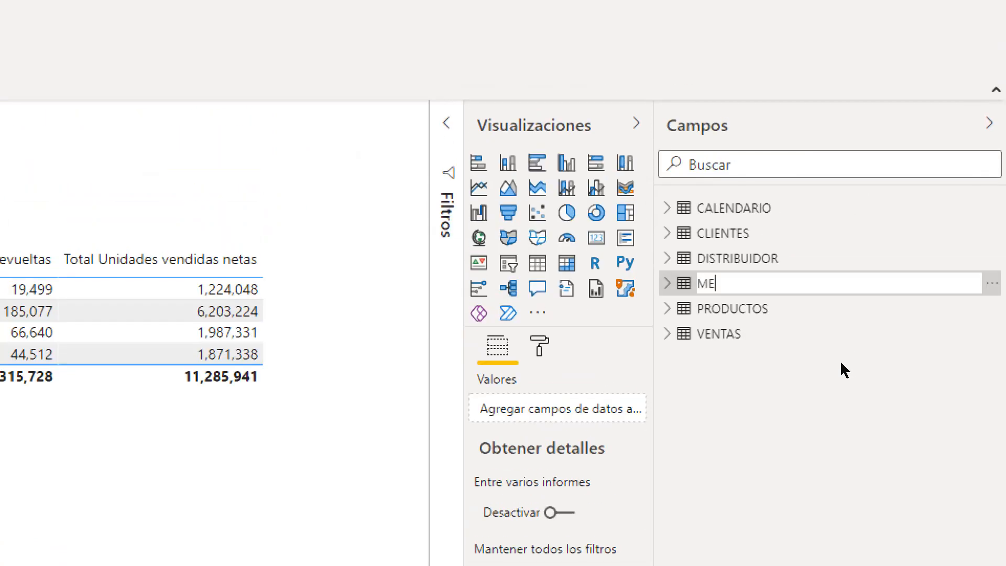
type("DIDAS")
key("BackSpace")
key("BackSpace")
key("BackSpace")
key("BackSpace")
key("BackSpace")
key("BackSpace")
type("EDIDAS")
key("Return")
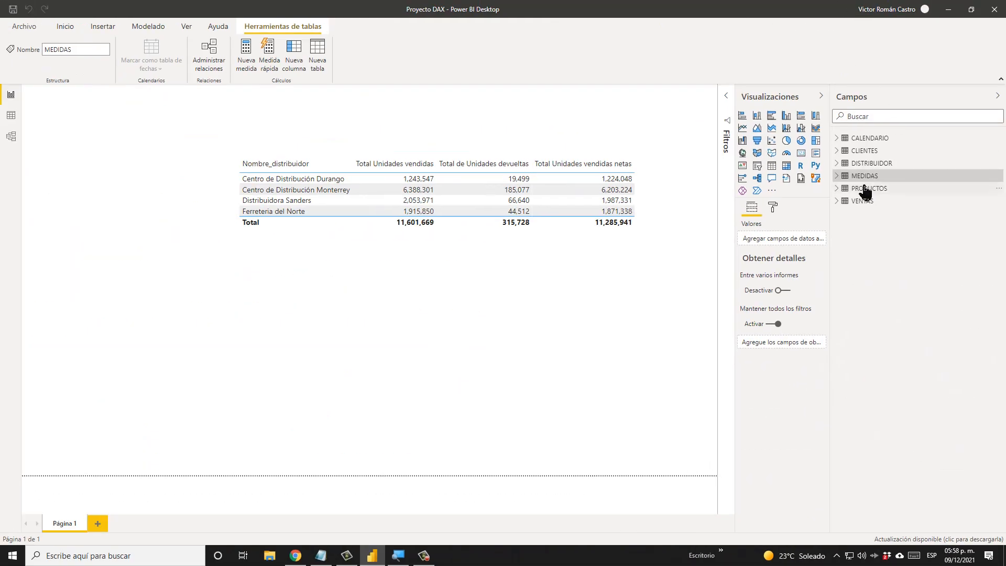
Try to move the Total de Unidades devueltas and Total Unidades vendidas netas measures from VENTAS onto the MEDIDAS table
left_click(837, 202)
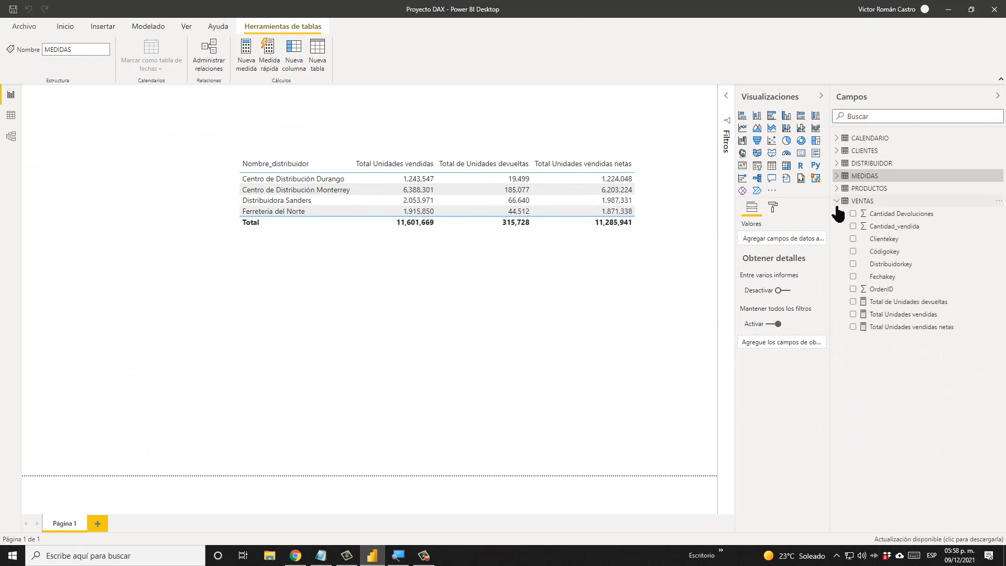
left_click_drag(911, 302, 909, 183)
left_click_drag(913, 327, 912, 184)
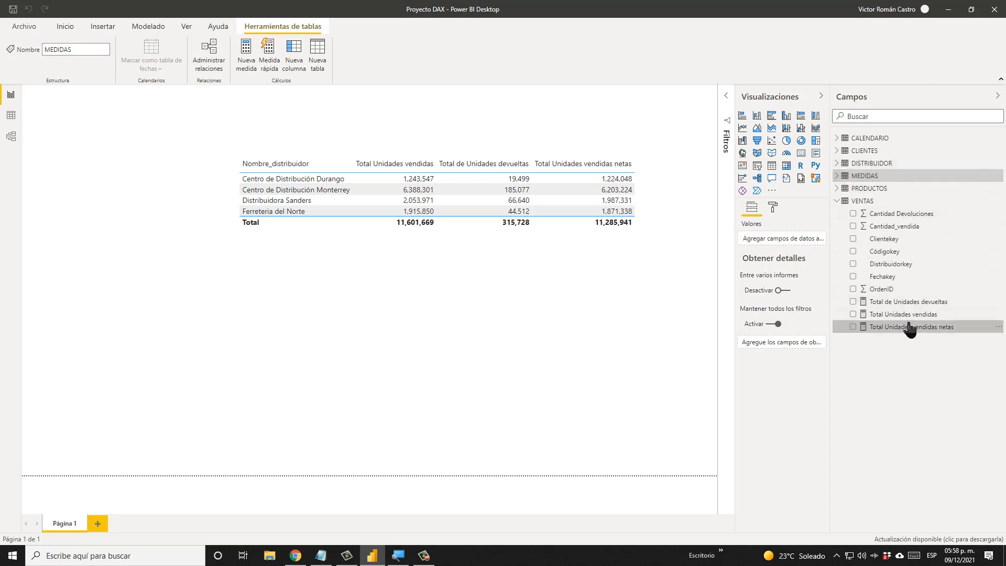
right_click(881, 177)
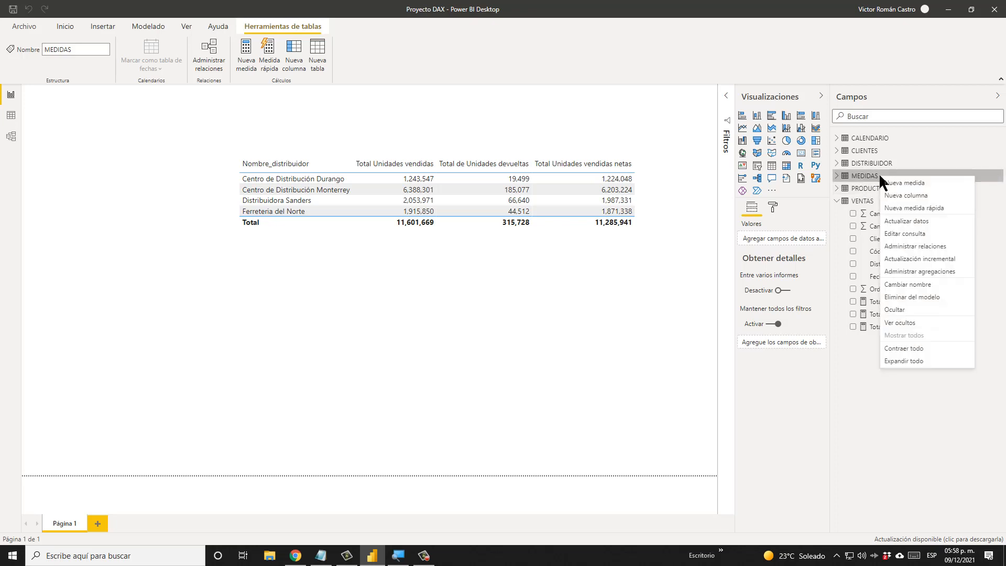
right_click(862, 178)
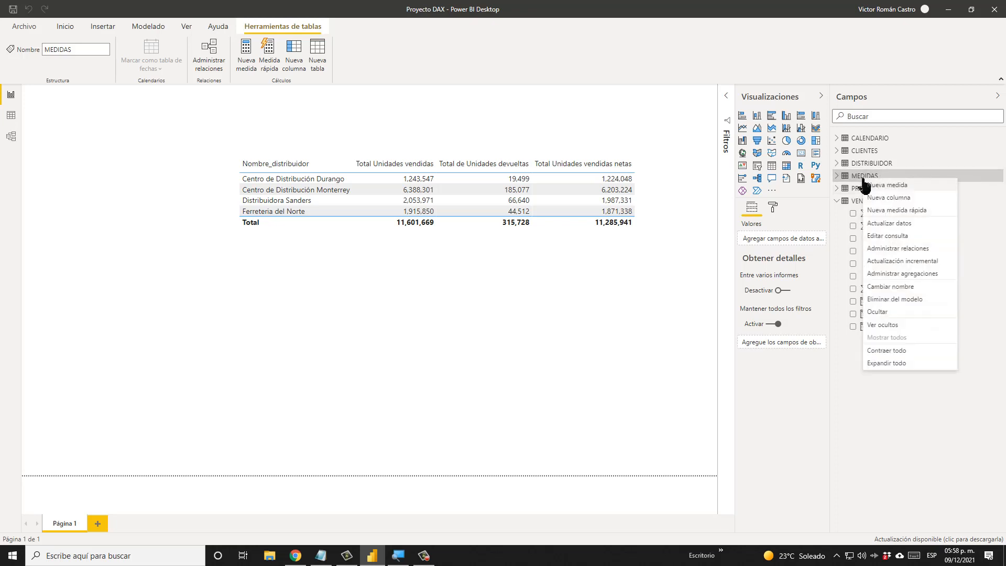
left_click(858, 179)
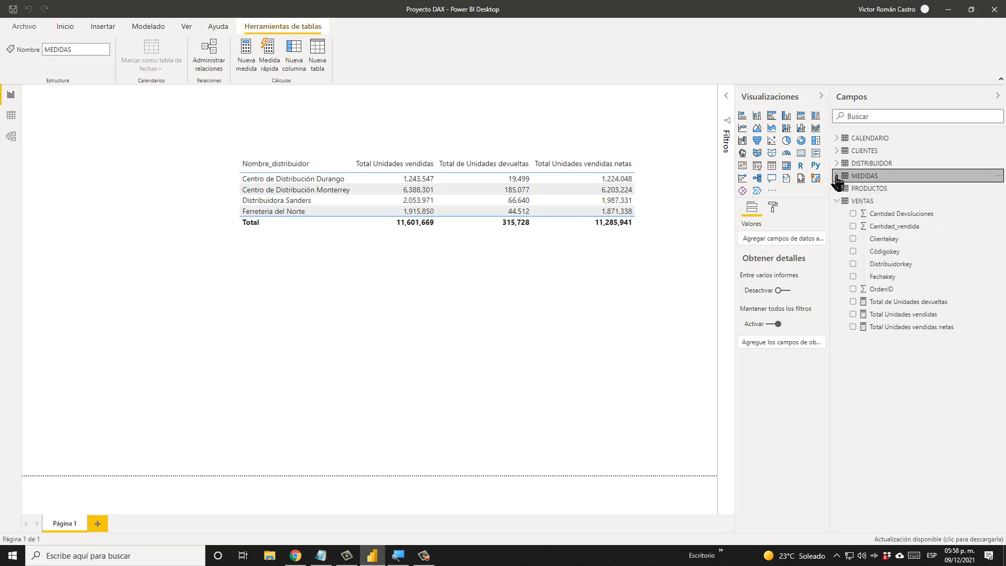
left_click(837, 178)
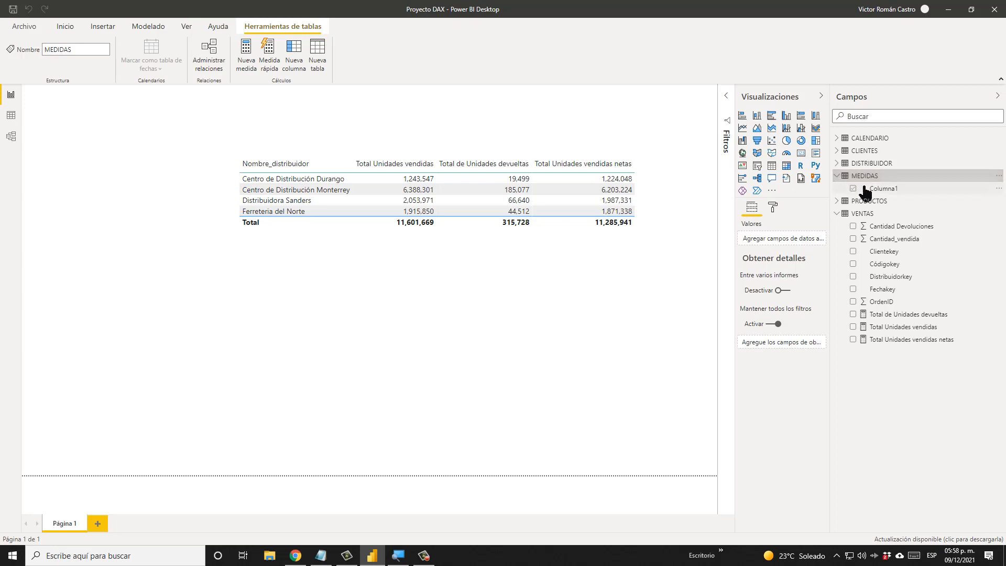
left_click(837, 177)
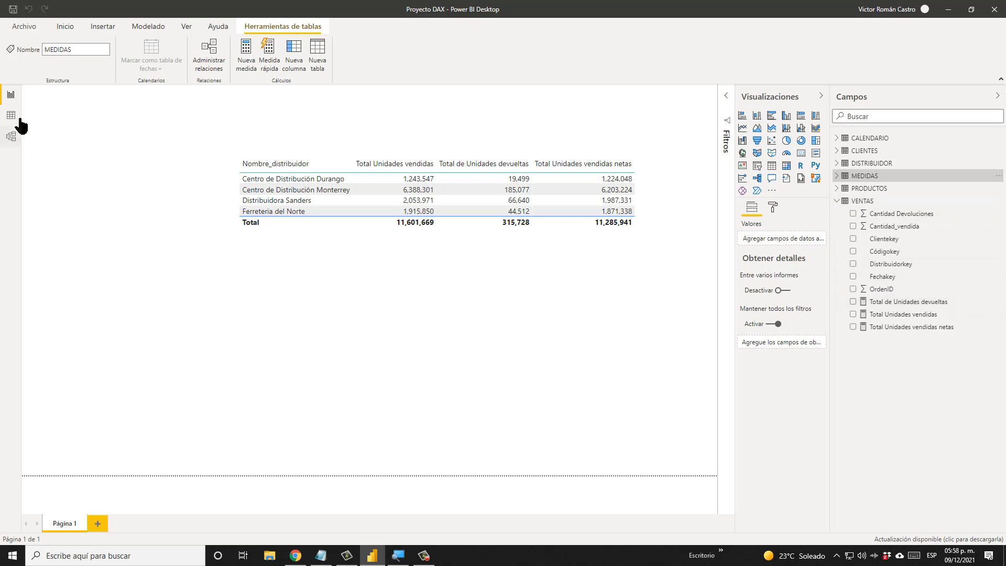
In the model diagram, place the MEDIDAS table beside CALENDARIO and lengthen its card down to the base of PRODUCTOS
left_click(11, 138)
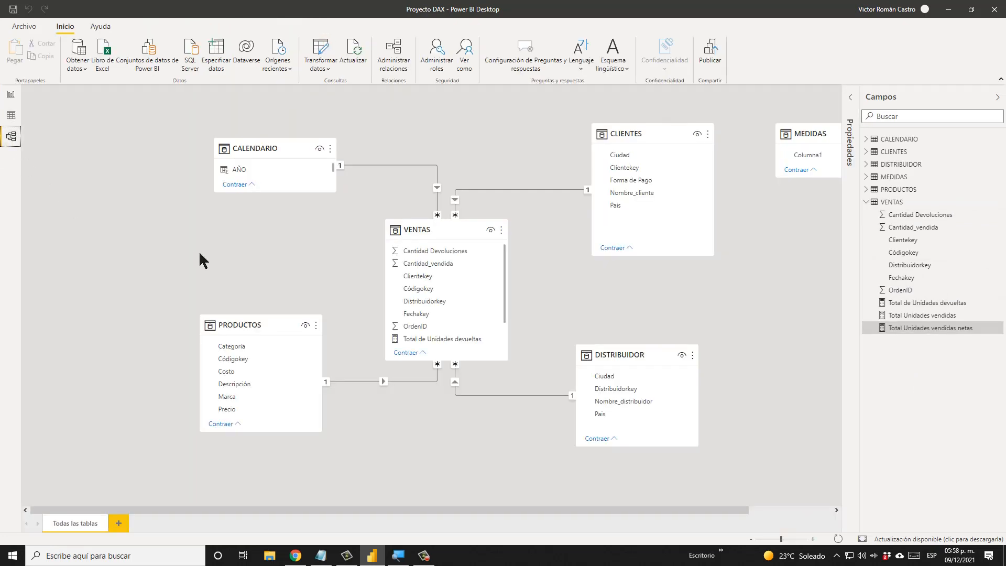
left_click_drag(464, 508, 421, 507)
left_click(803, 134)
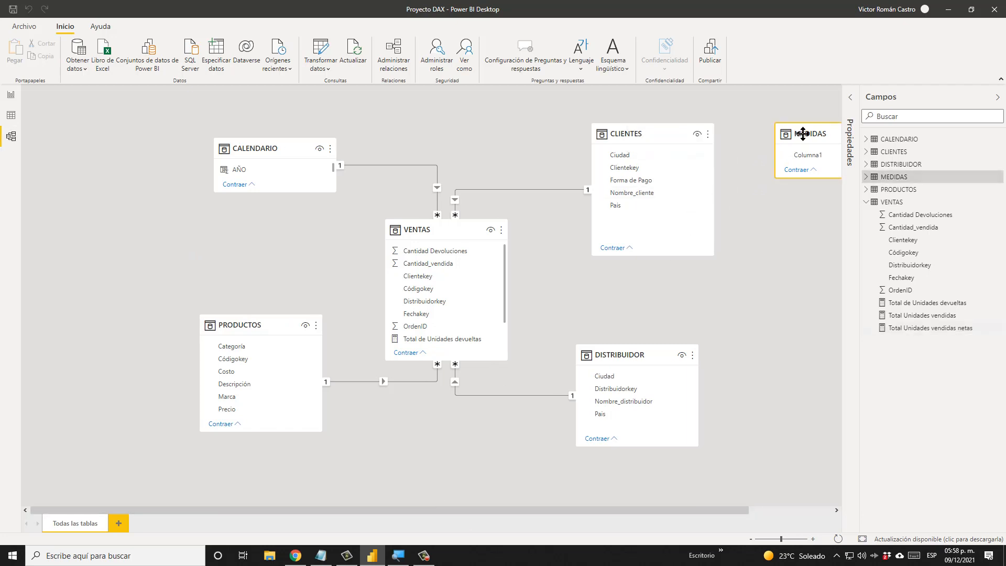
left_click_drag(809, 135, 47, 147)
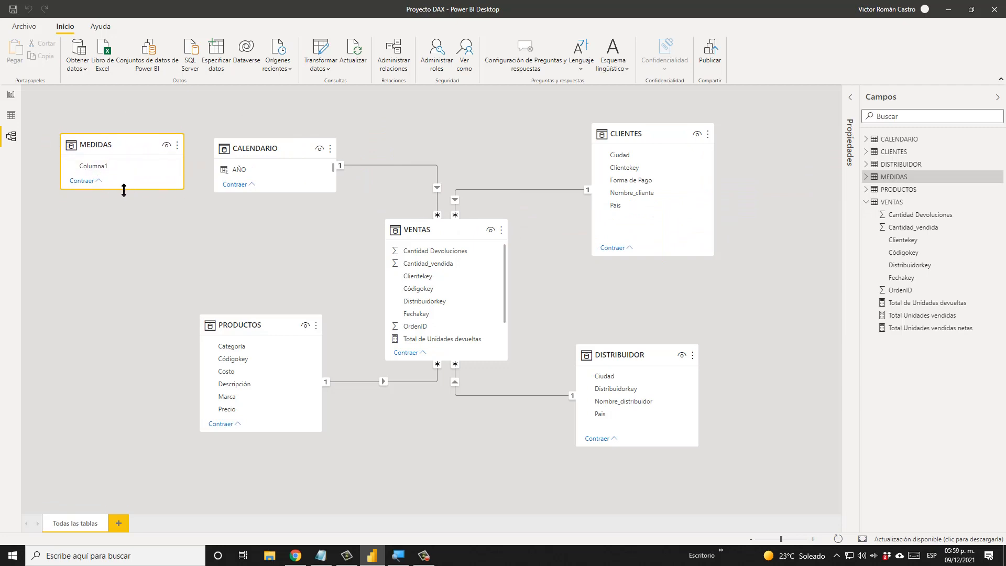
left_click_drag(124, 190, 95, 432)
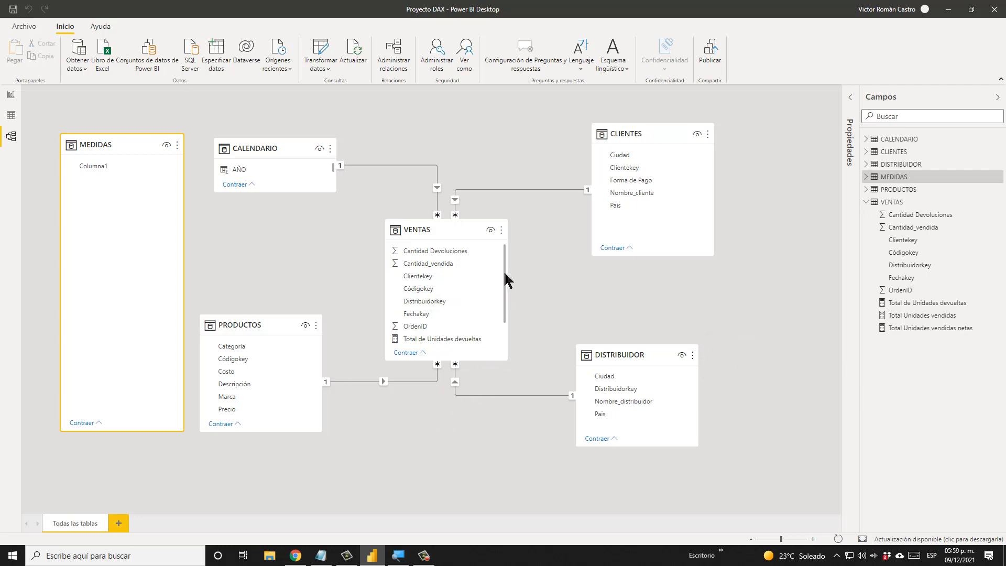
Select all the measures of the VENTAS table in the model diagram and move them together into the MEDIDAS table
mouse_move(504, 270)
left_mouse_down()
mouse_move(503, 314)
mouse_move(503, 262)
left_mouse_up()
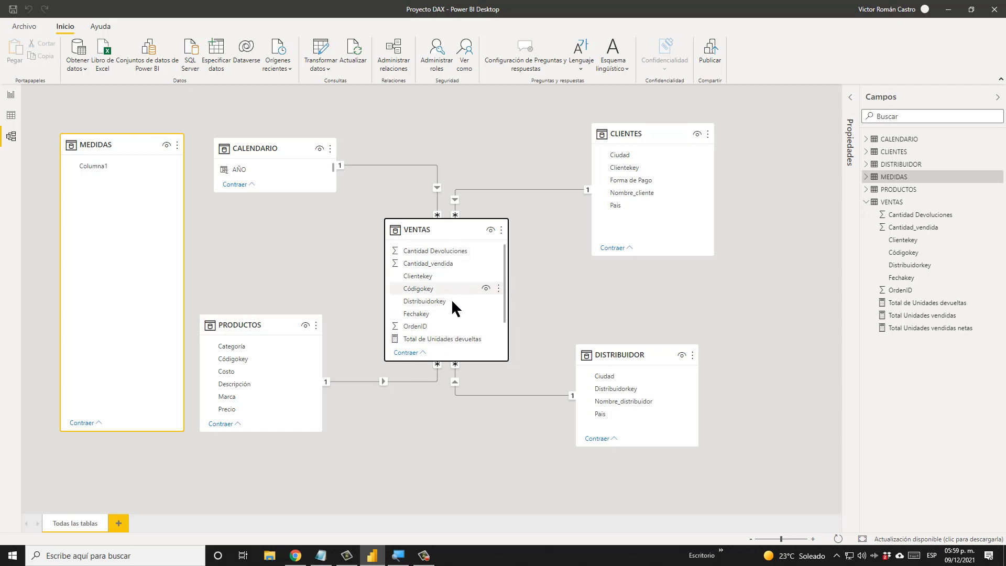
right_click(449, 230)
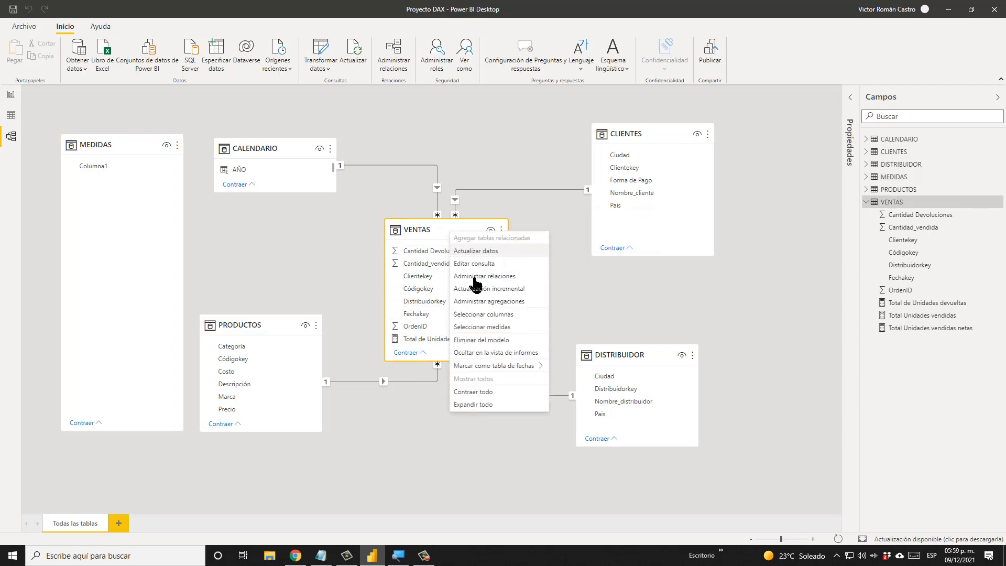
left_click(502, 328)
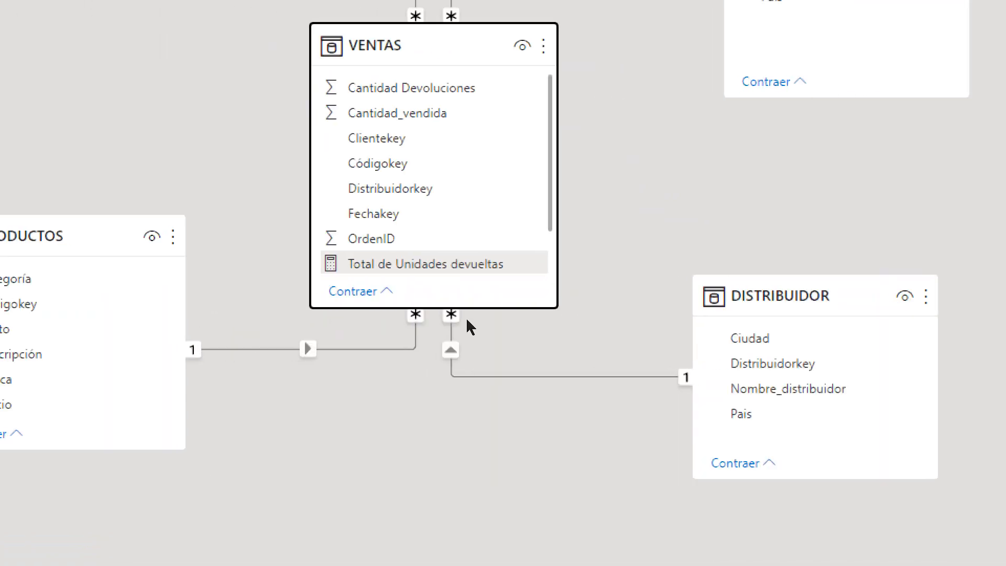
scroll(505, 304, "down", 2)
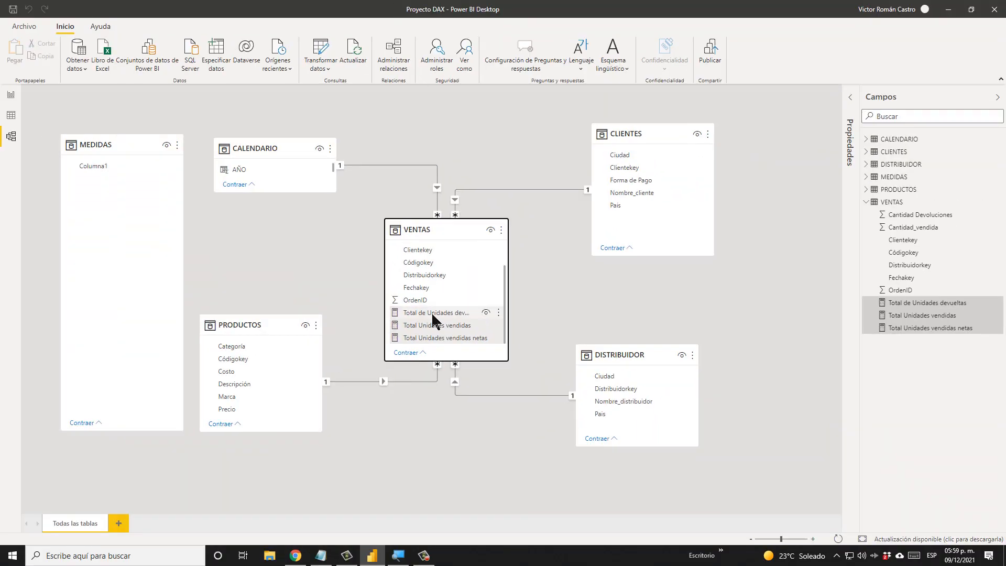
left_click(400, 311)
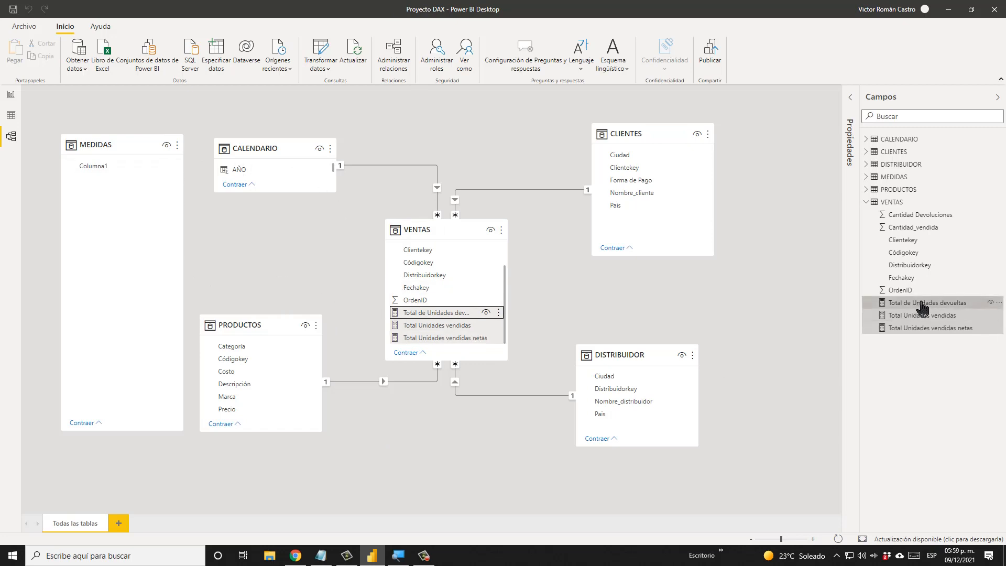
left_click_drag(923, 309, 920, 176)
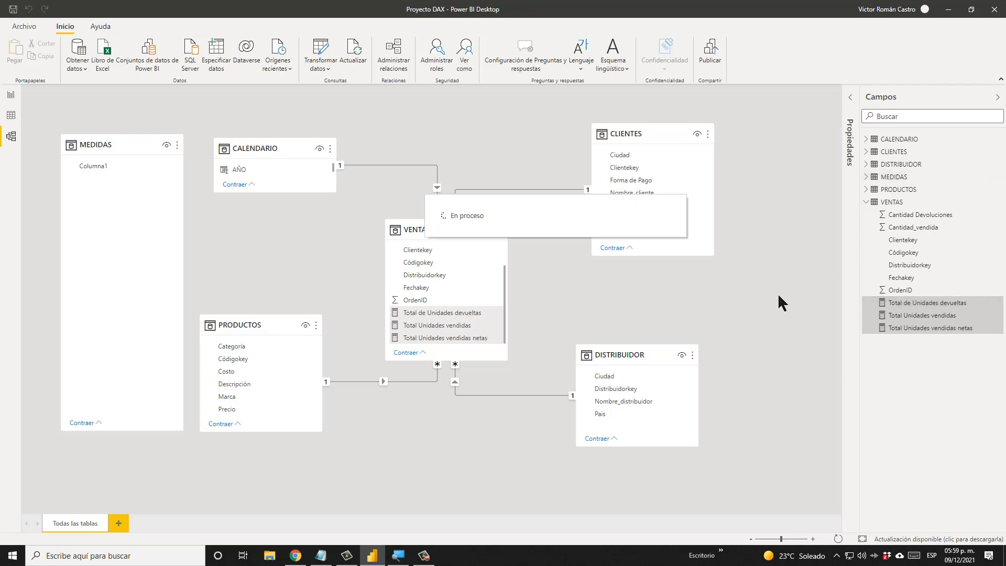
left_click(866, 202)
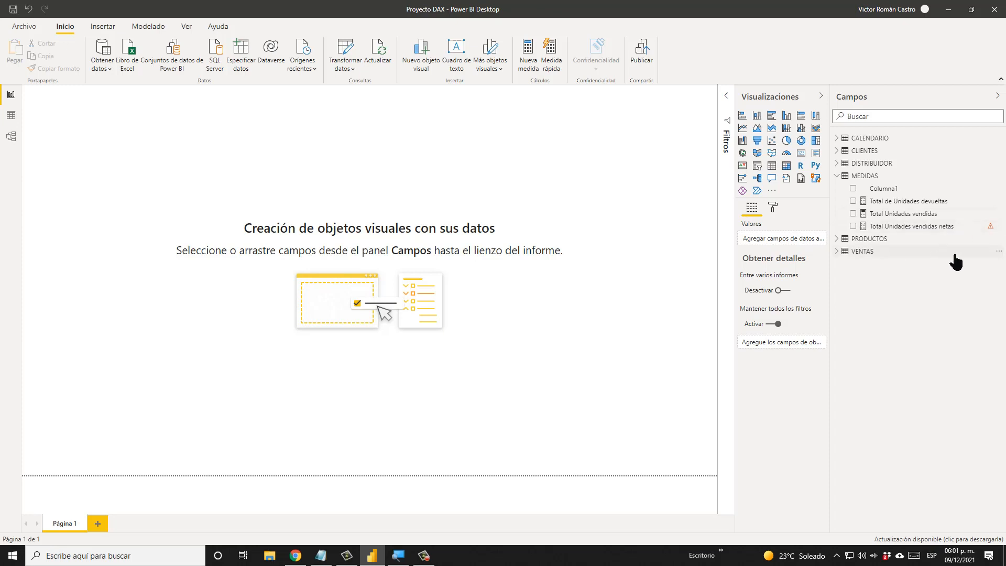
Clear the expression after the equals sign in the Total Unidades vendidas netas measure's formula
left_click(945, 231)
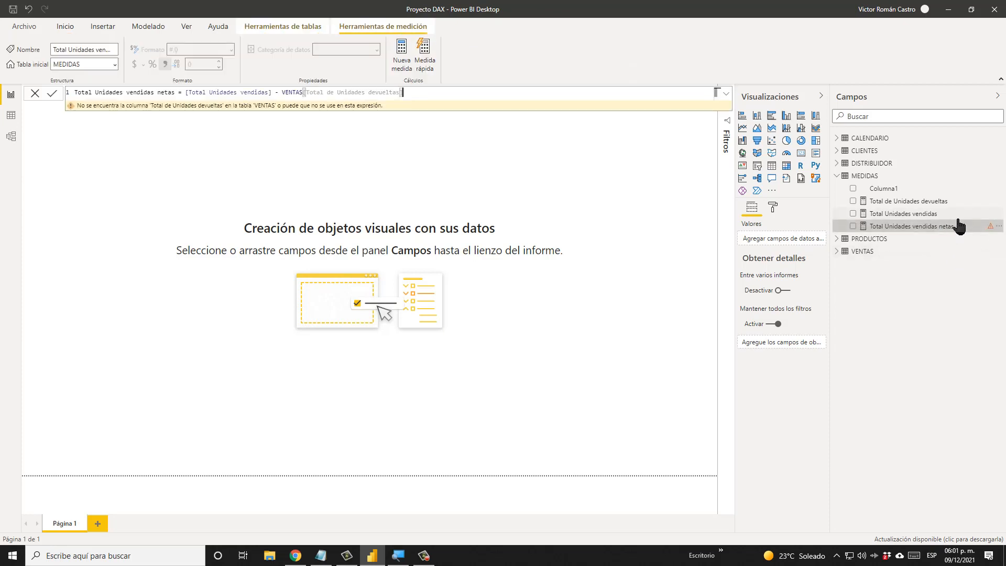
left_click(942, 227)
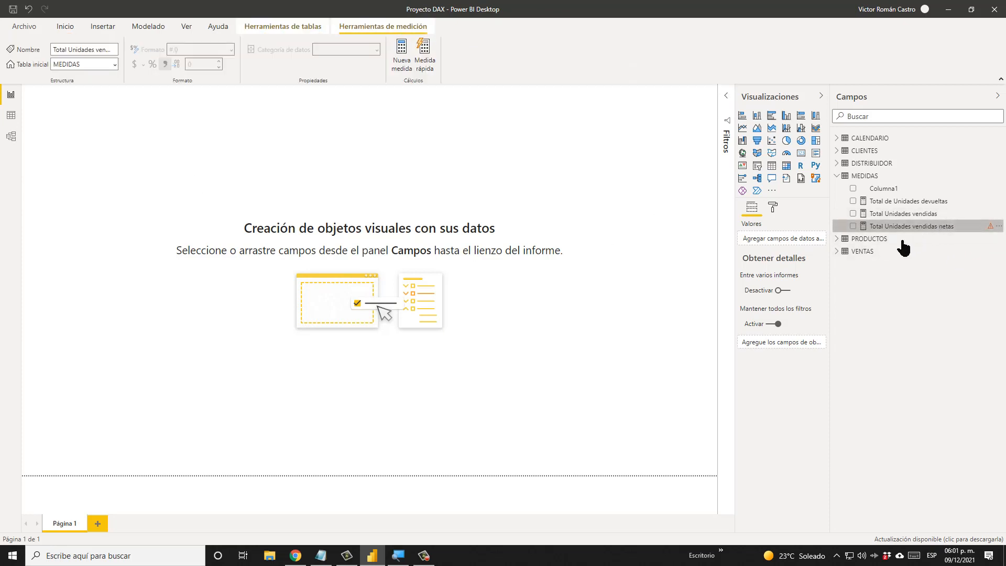
left_click(10, 119)
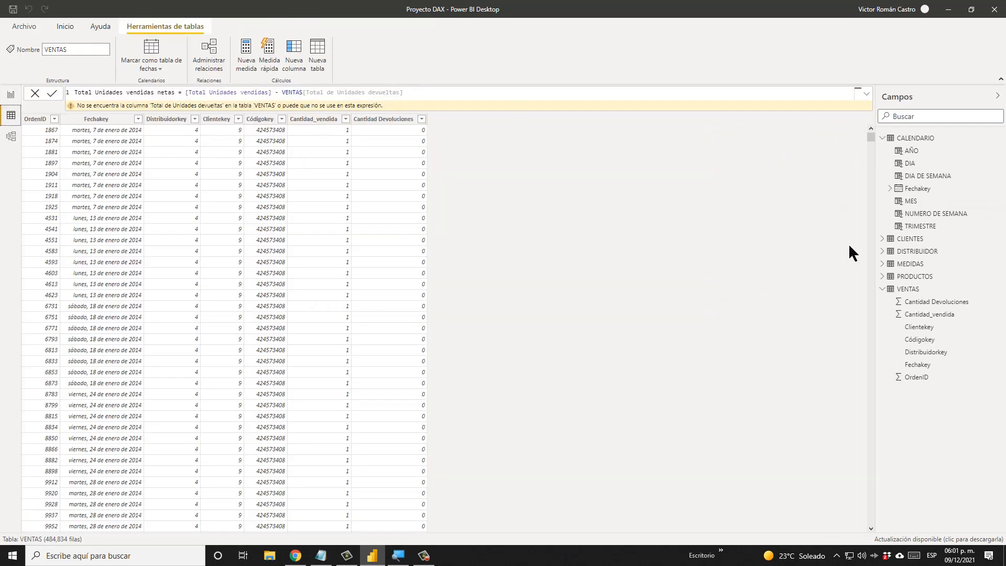
left_click(882, 264)
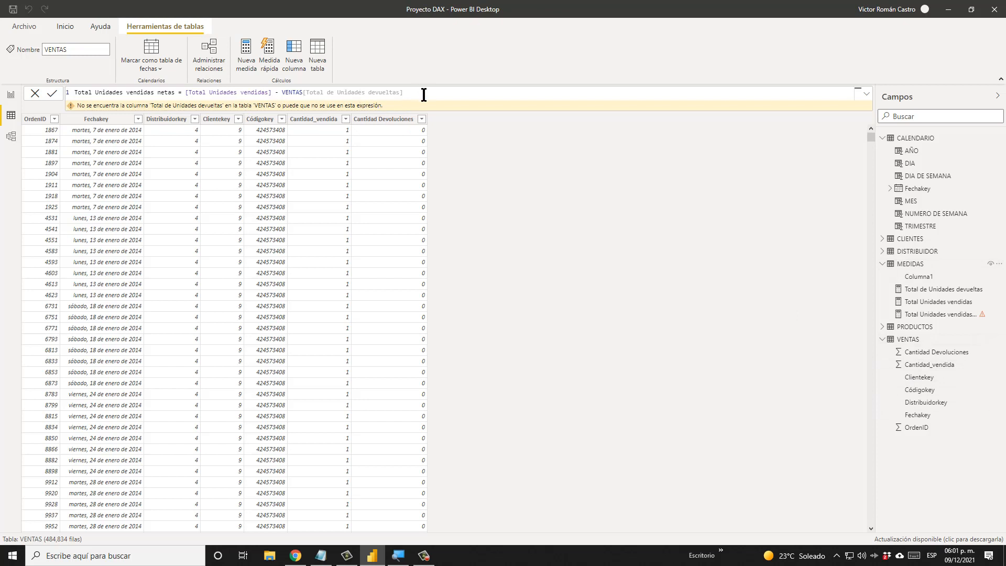
left_click_drag(403, 92, 186, 95)
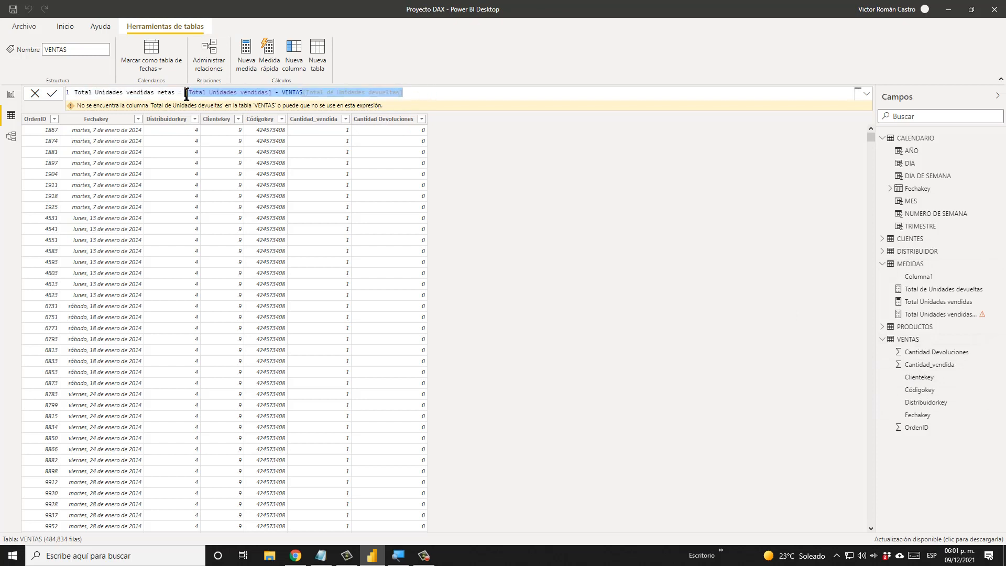
key("BackSpace")
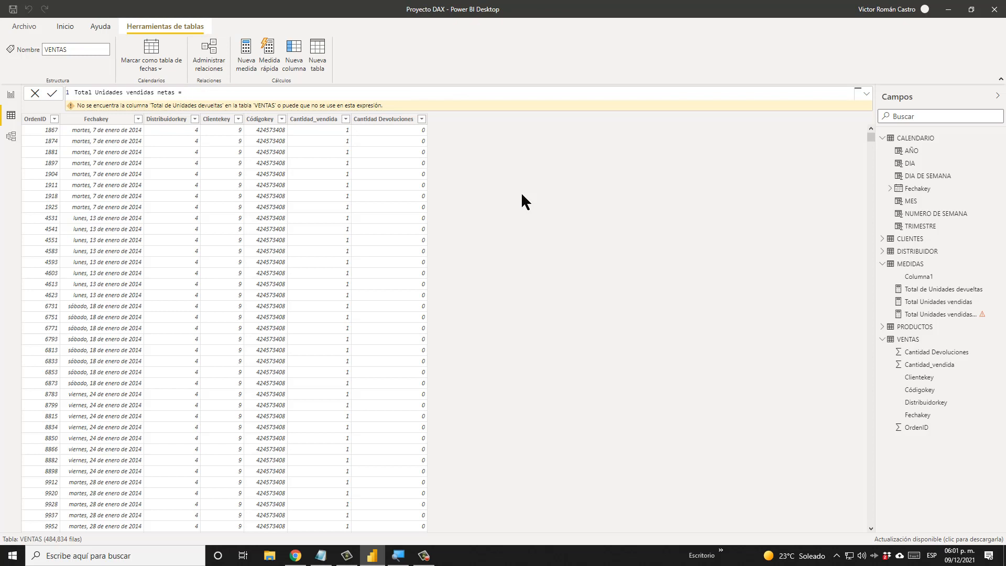
Define Total Unidades vendidas netas as [Total Unidades vendidas] - [Total de Unidades devueltas]
type("TOT")
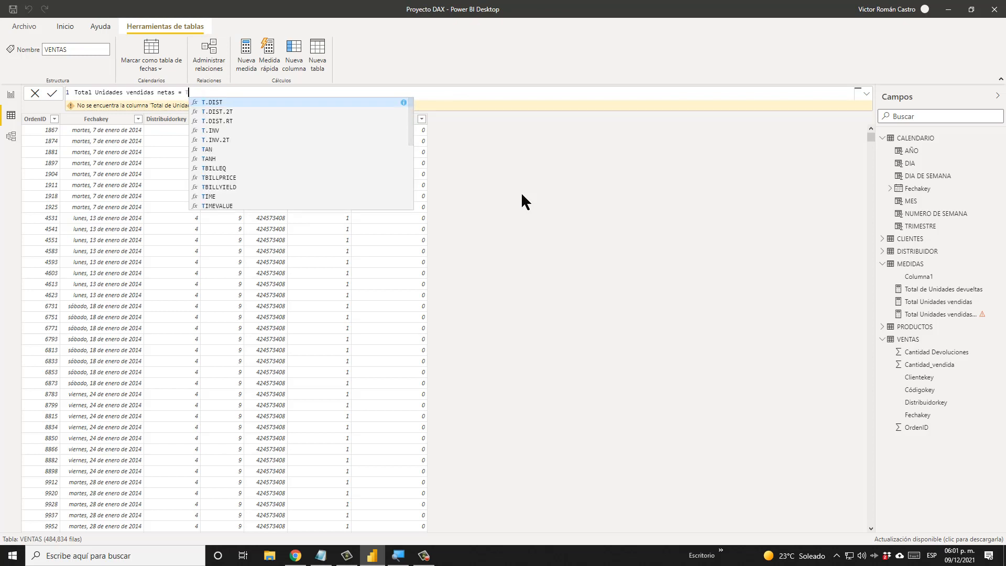
key("Down")
key("Down")
key("Down")
key("Down")
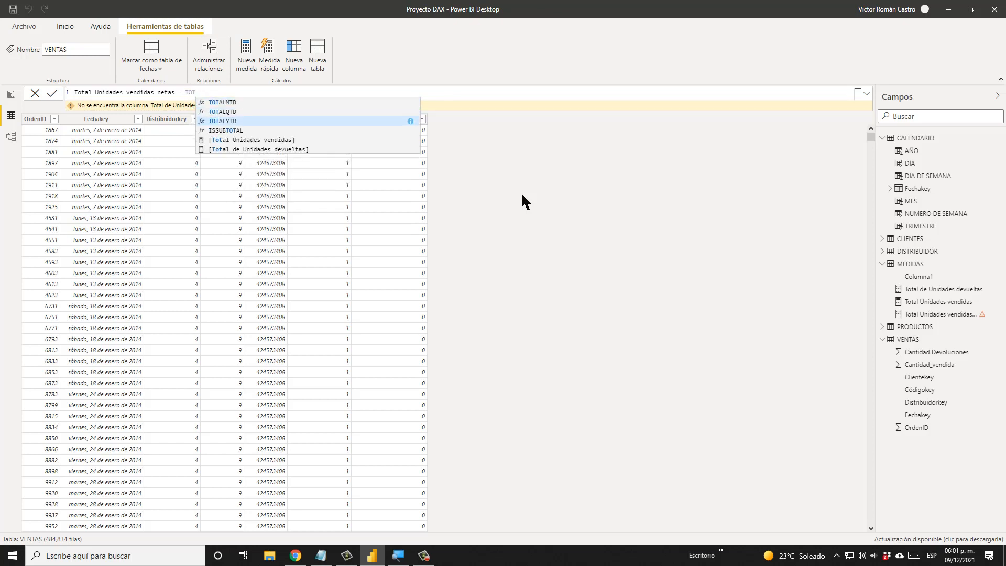
key("Tab")
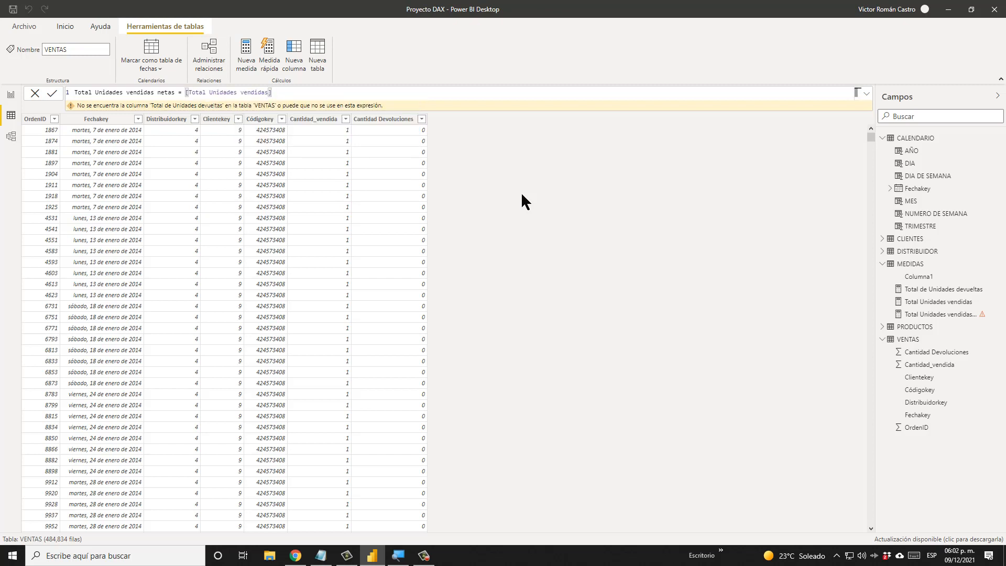
type("- TOT")
key("Down")
key("Down")
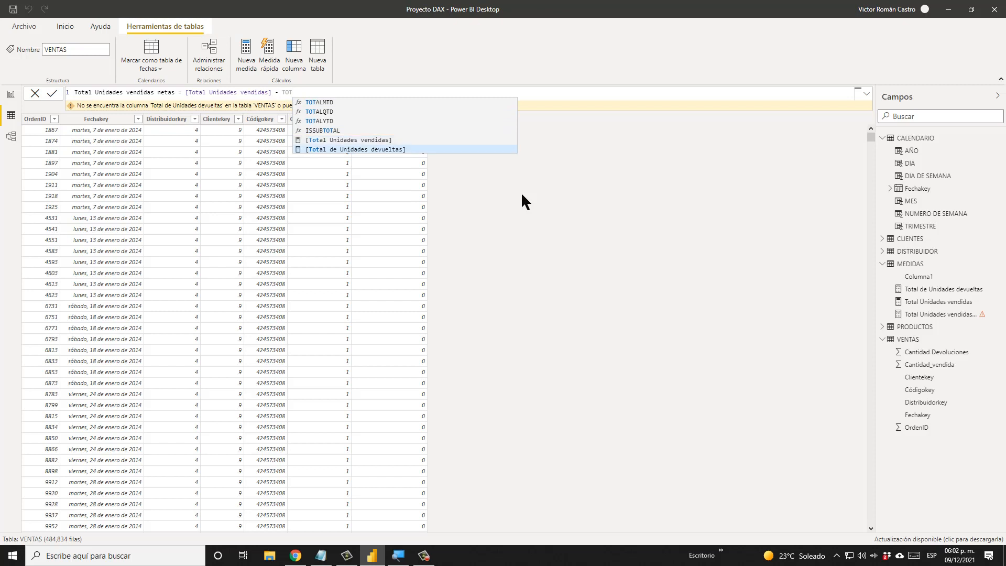
key("Tab")
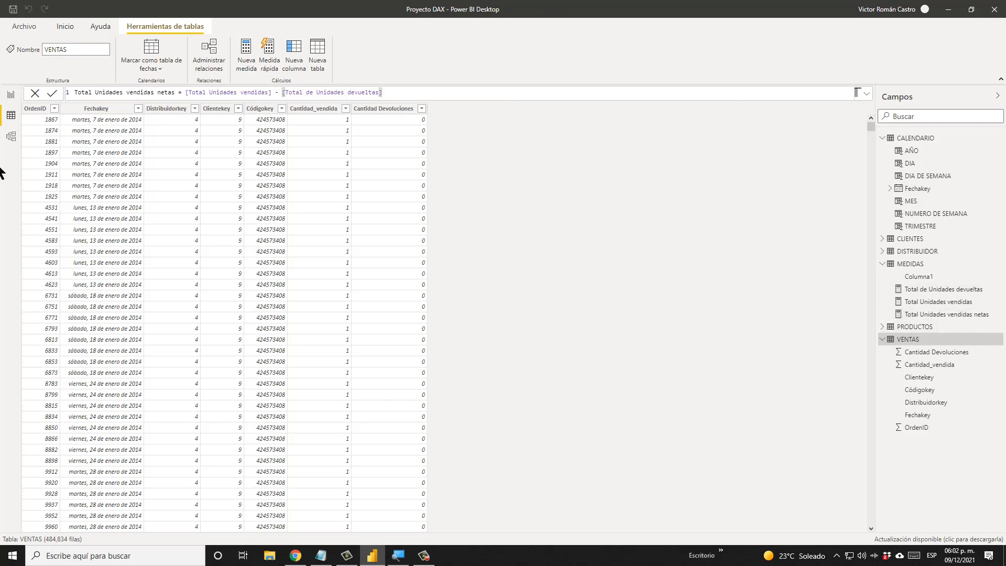
Add a table visual to Página 1 of the report, widen it and place it in the page's upper-middle area
left_click(11, 95)
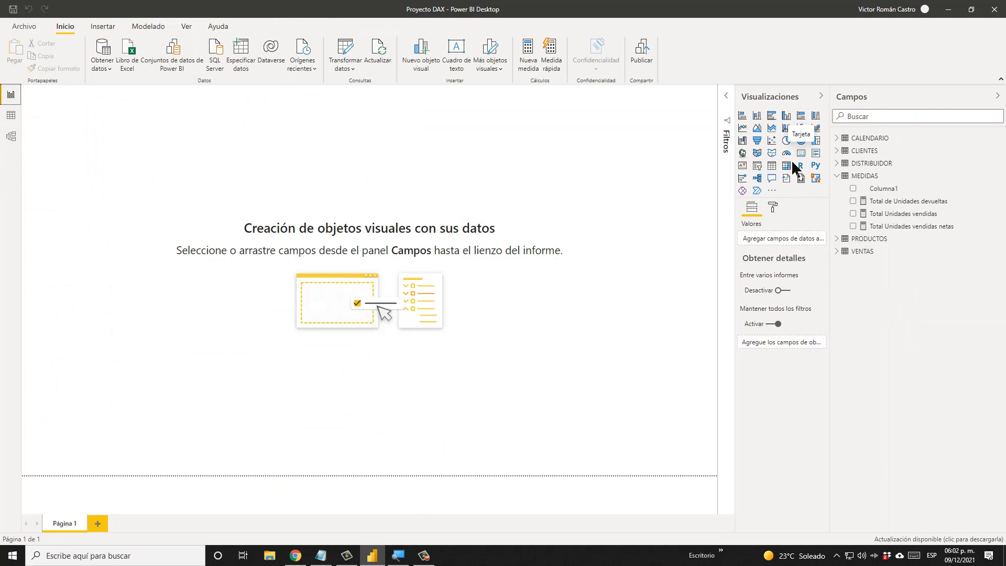
left_click(771, 165)
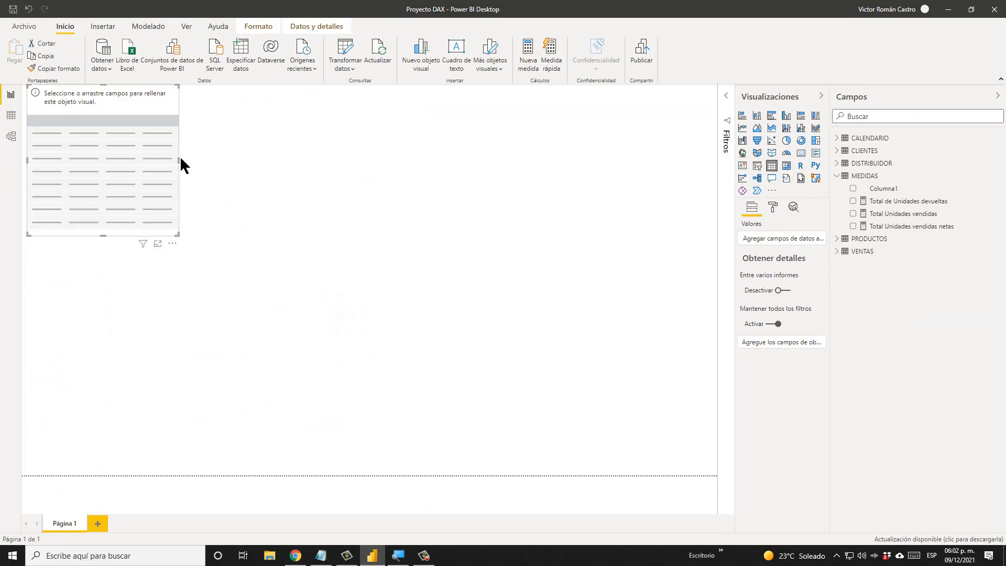
left_click_drag(180, 160, 658, 218)
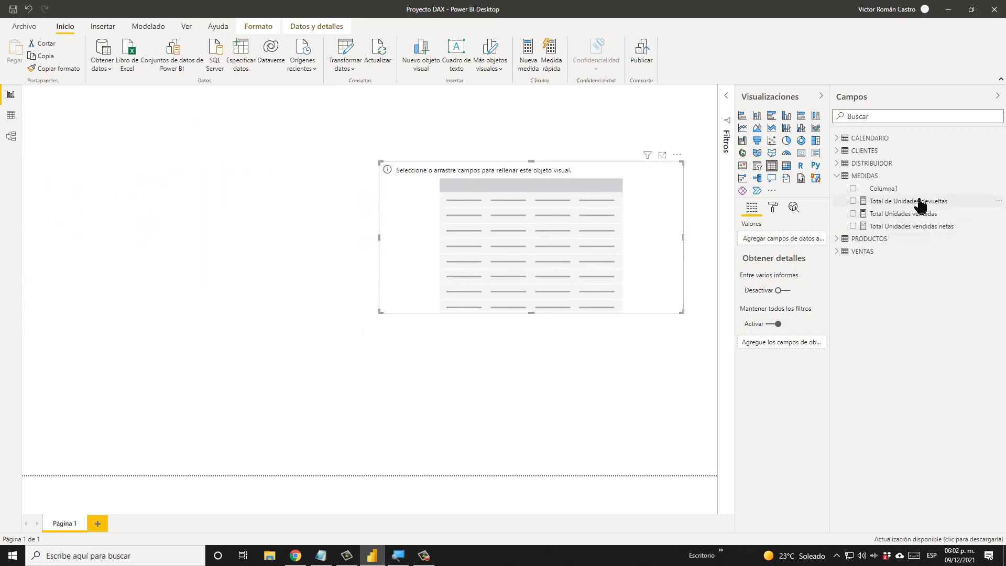
Fill the table visual with Total de Unidades devueltas and the Clientekey field from CLIENTES, with Clientekey as the first column
left_click_drag(914, 202, 498, 240)
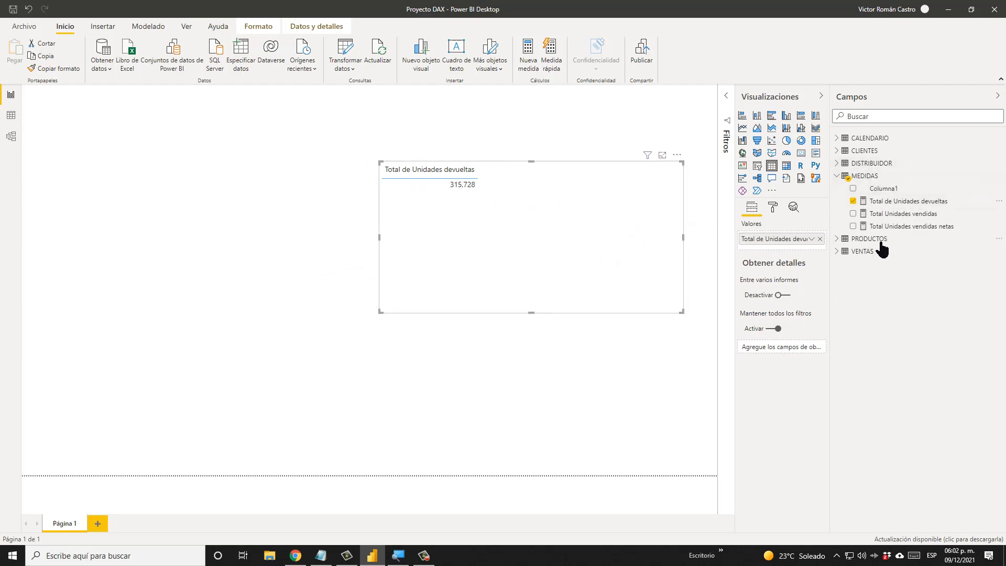
left_click(837, 151)
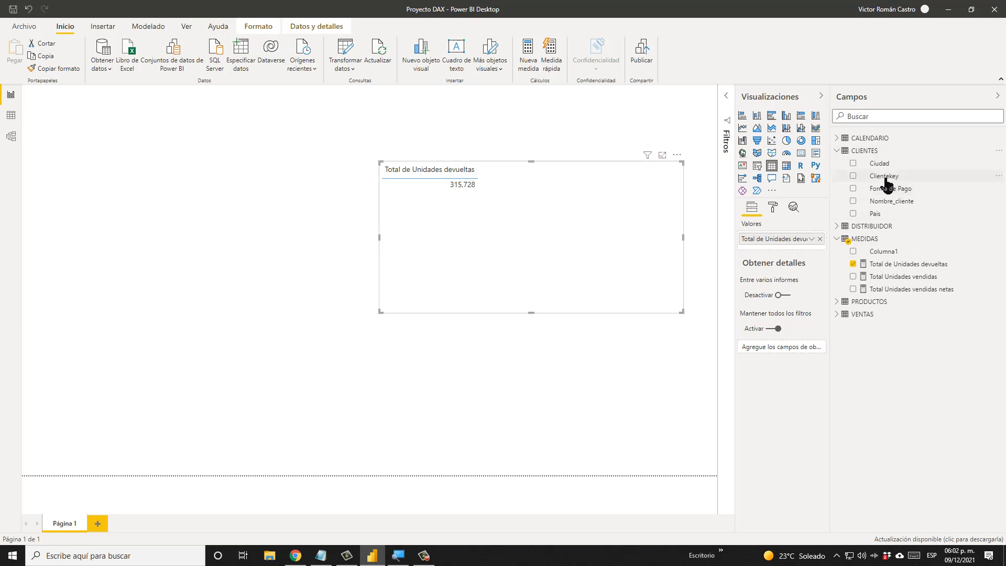
left_click_drag(884, 177, 518, 234)
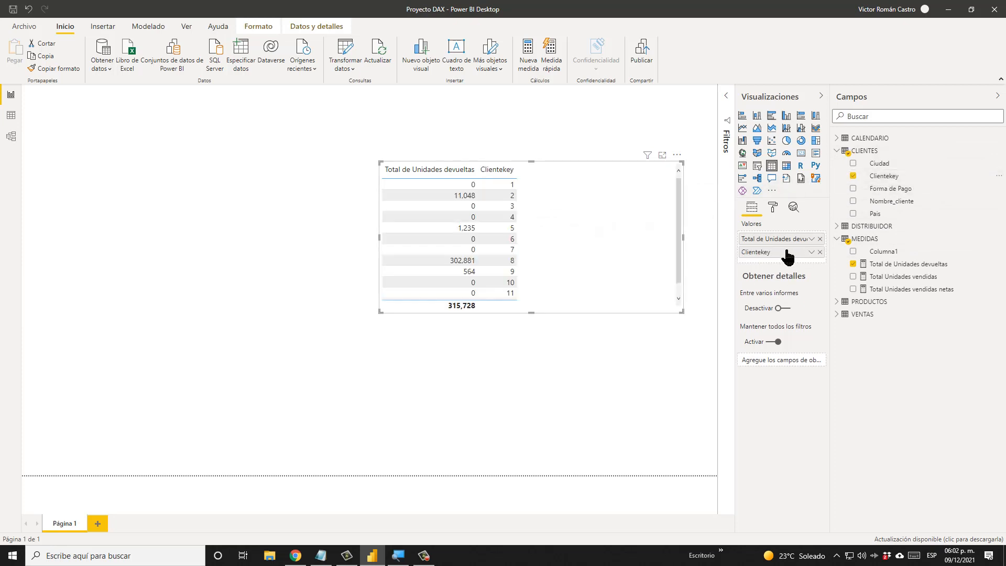
mouse_move(786, 244)
left_mouse_down()
mouse_move(786, 268)
mouse_move(785, 258)
left_mouse_up()
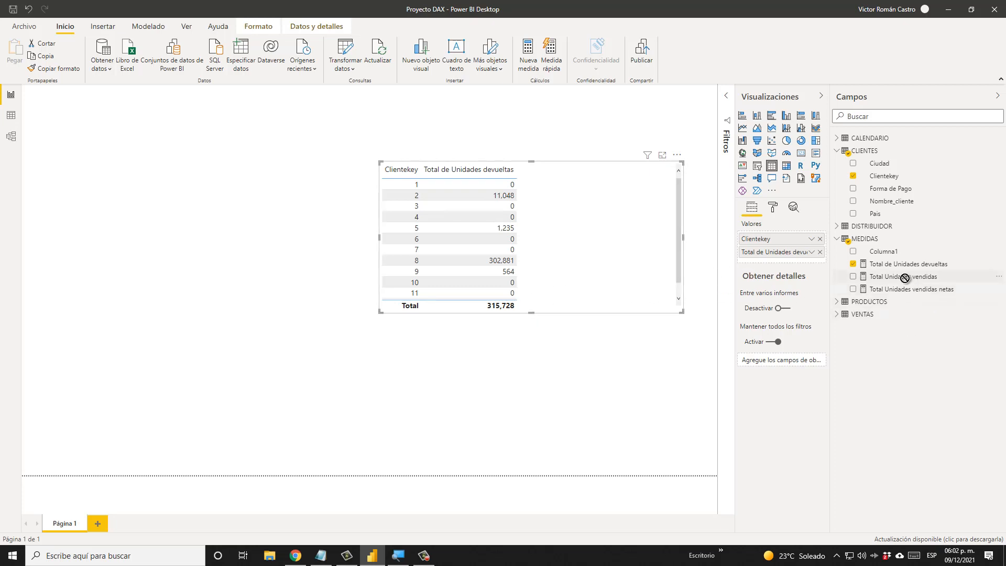
Add Total Unidades vendidas before the returned units and Total Unidades vendidas netas as the last column, widening the table visual
left_click_drag(905, 278, 783, 251)
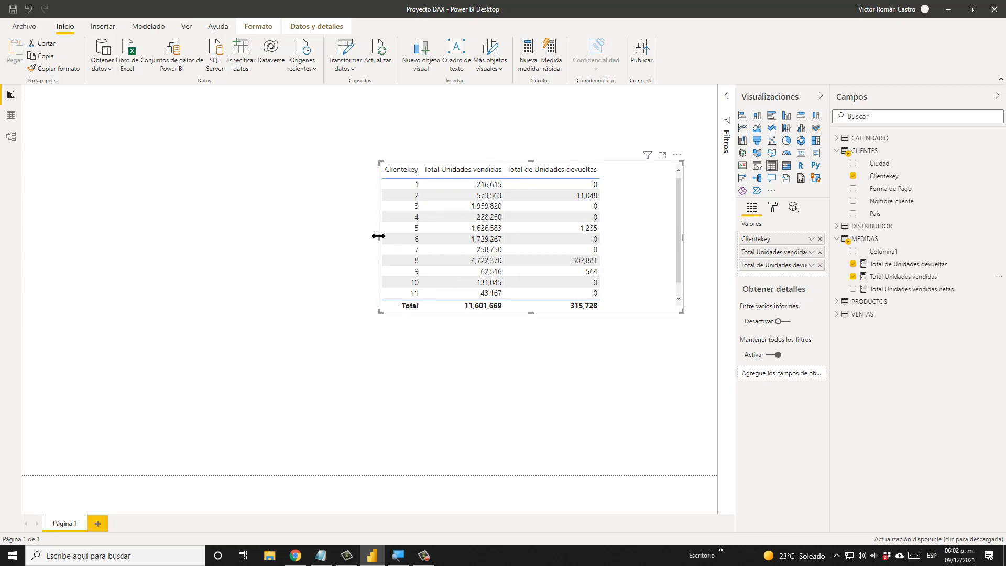
left_click_drag(378, 236, 243, 235)
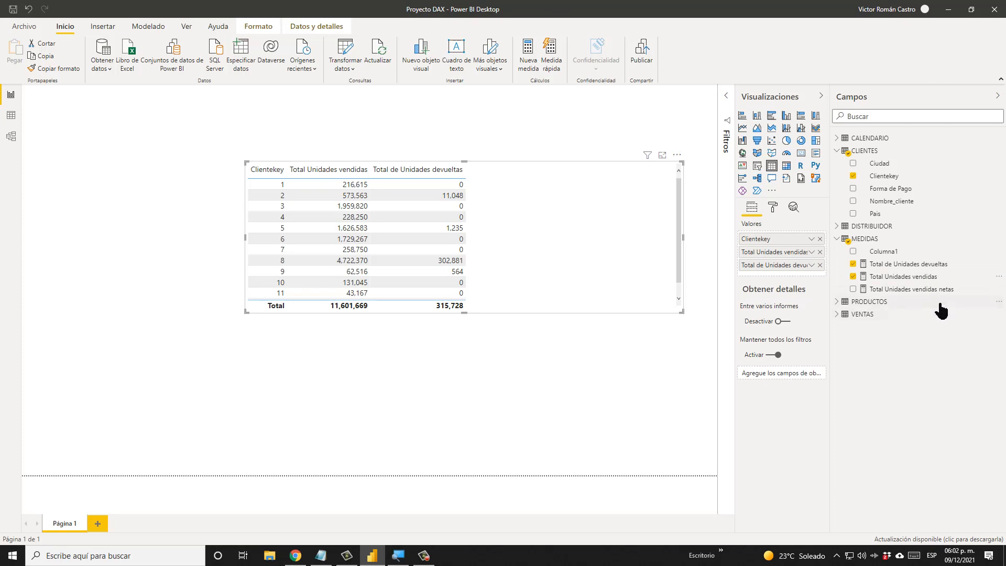
left_click_drag(933, 293, 786, 278)
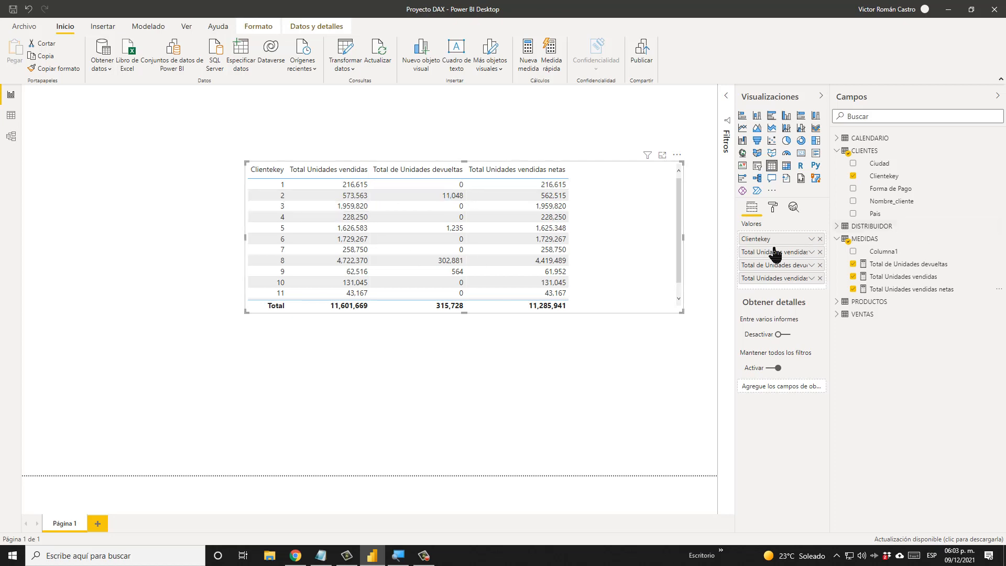
Replace Clientekey with Nombre_cliente from CLIENTES as the first column of the table visual
left_click(820, 239)
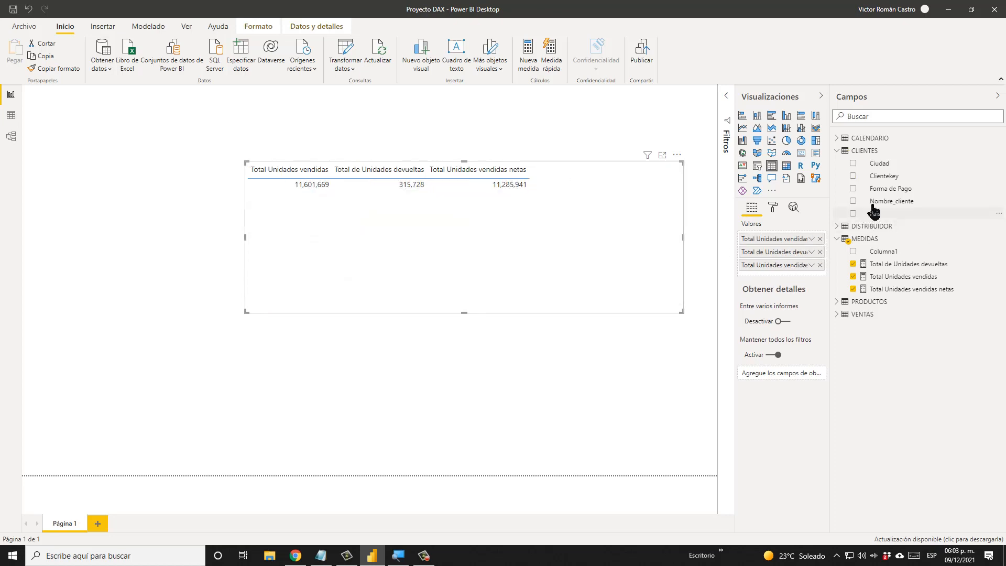
left_click_drag(897, 206, 802, 235)
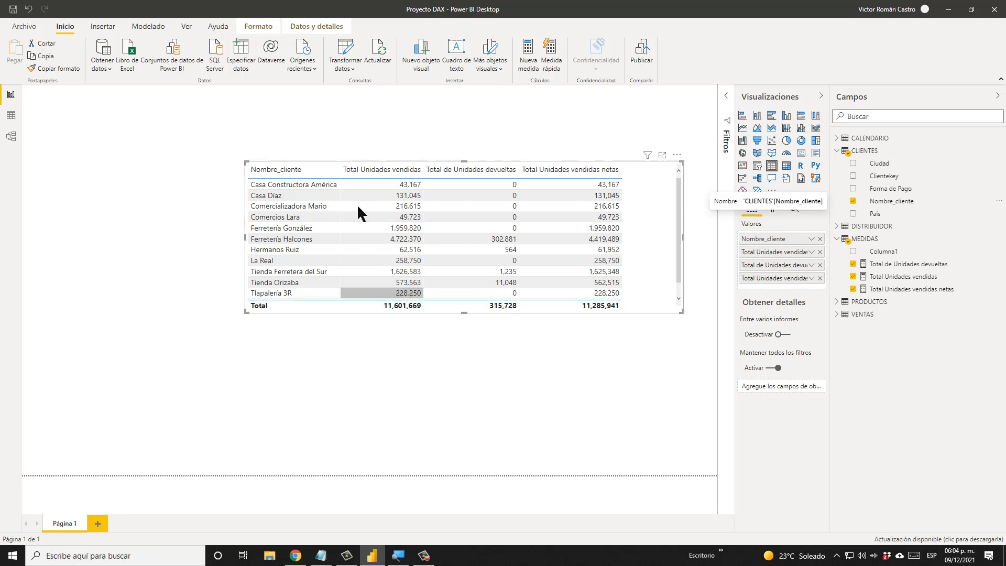
Display the data of the CALENDARIO table and collapse the VENTAS table's field list
left_click(11, 115)
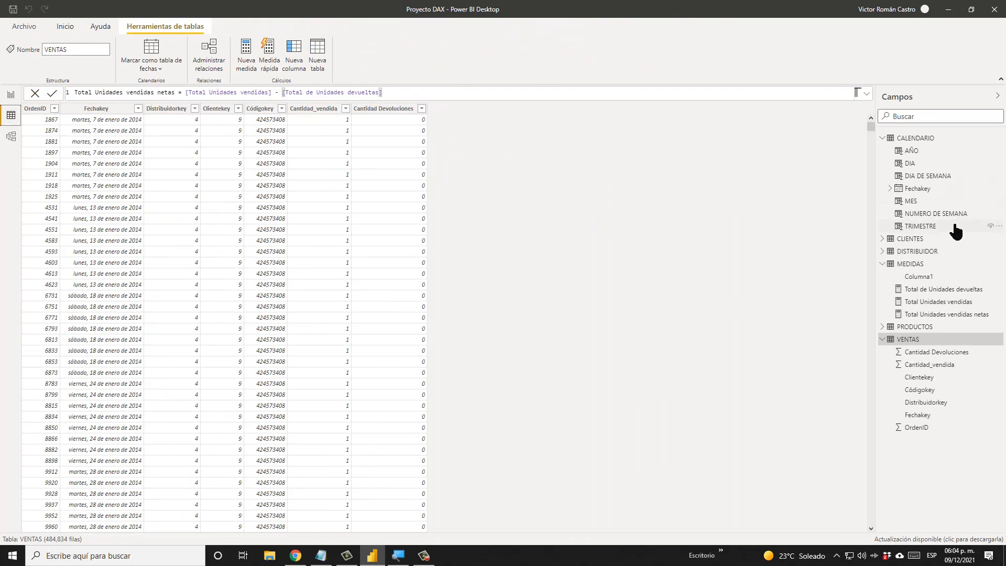
left_click(882, 340)
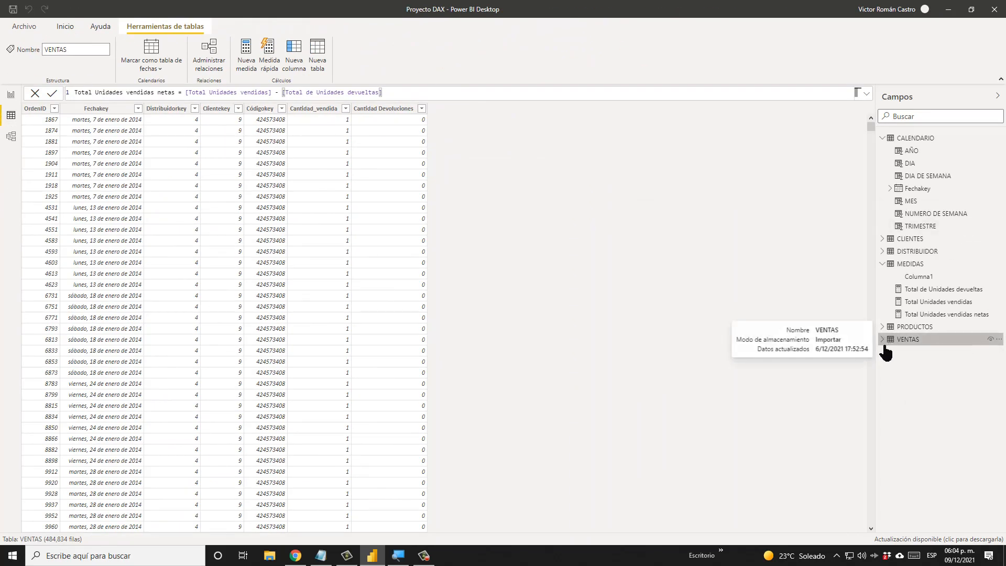
left_click(914, 139)
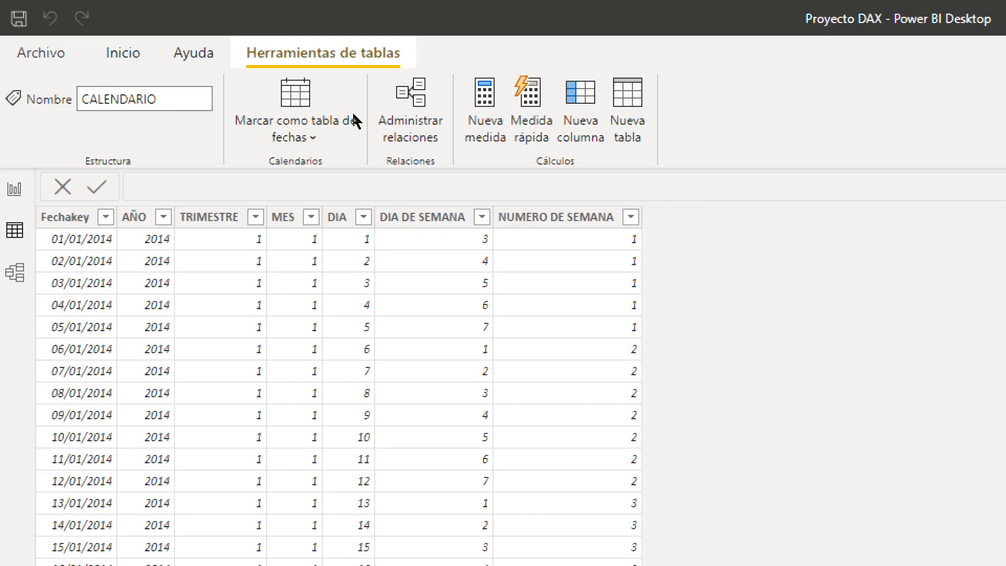
Switch to Excel, maximize the blank workbook and enter the date 5/02/2021 in cell C5
key("super")
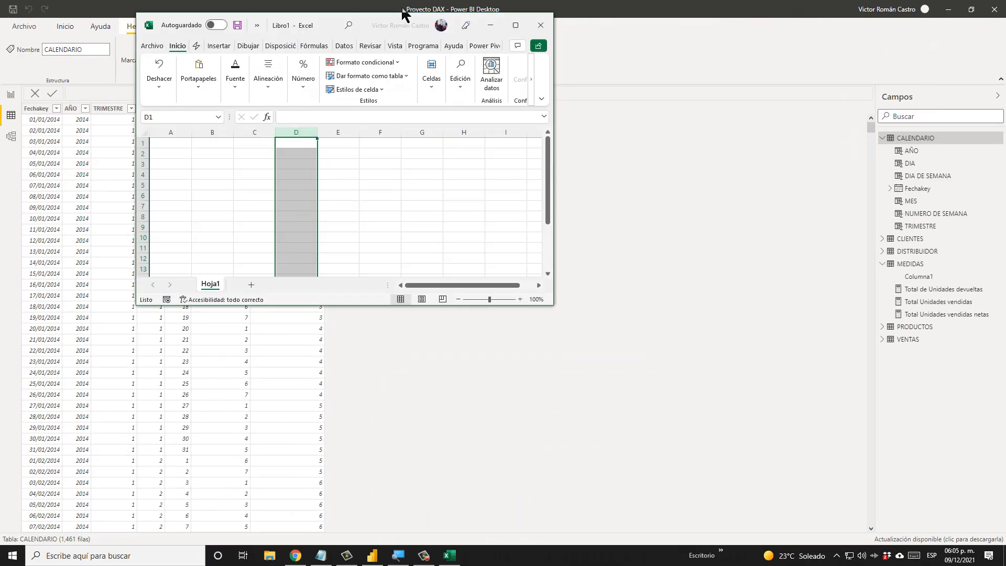
left_click(515, 25)
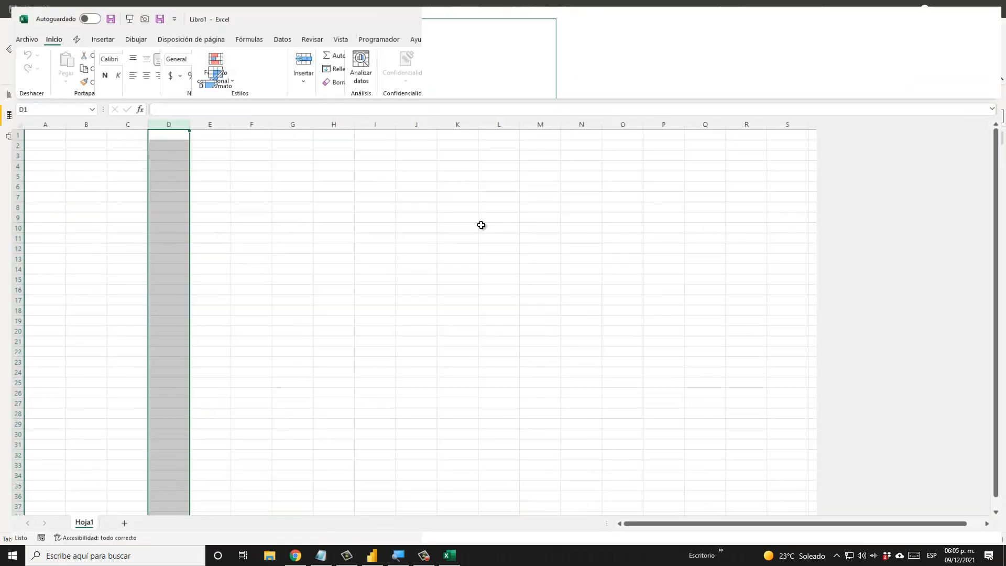
scroll(270, 212, "up", 11)
left_click(254, 212)
left_click(292, 254)
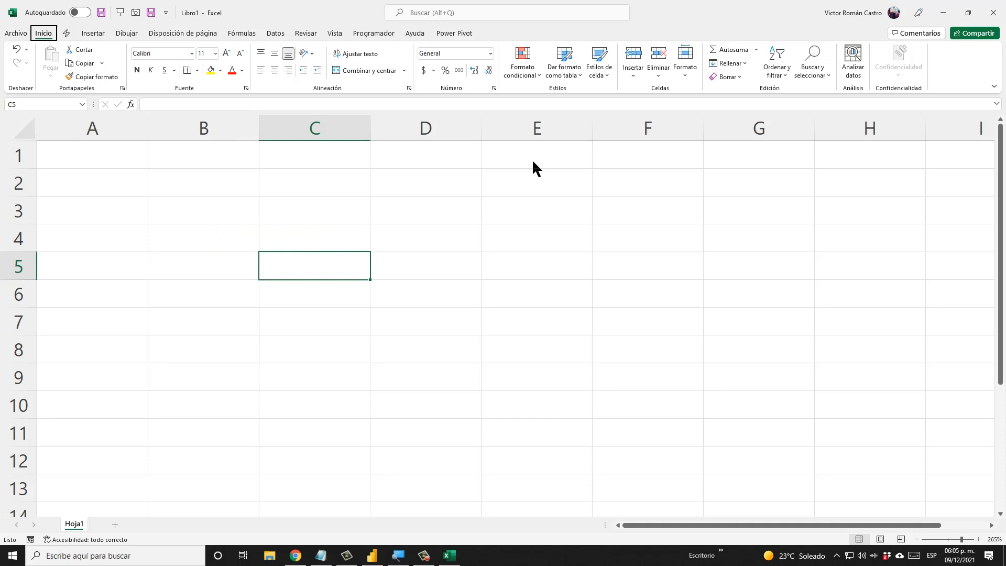
key("ctrl+c")
type("5/02/2021")
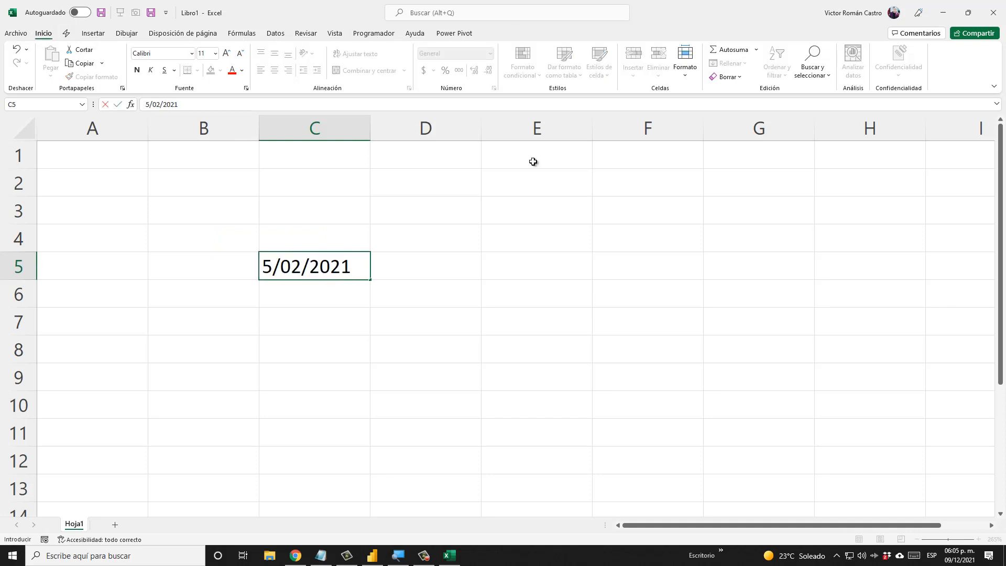
key("Tab")
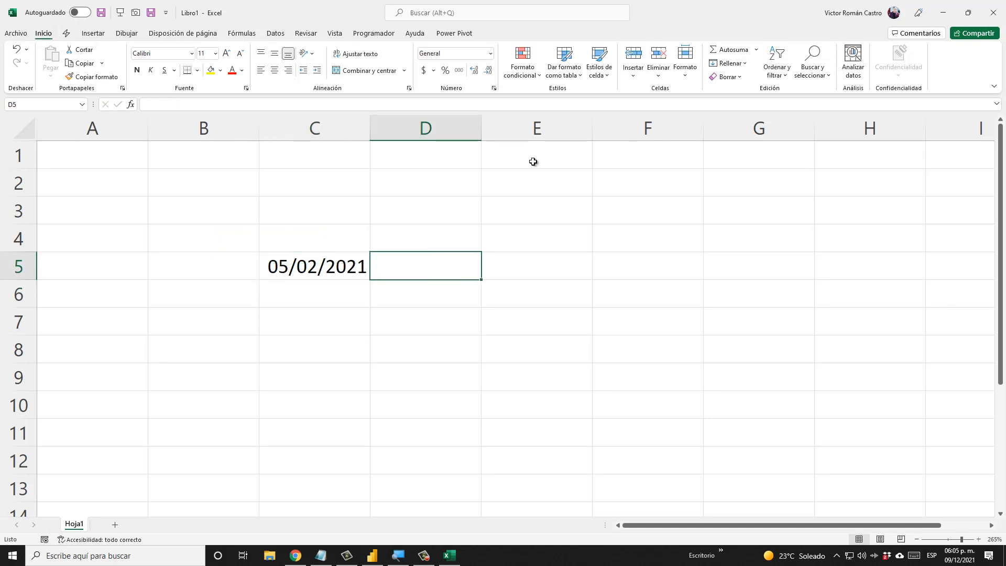
Get the weekday name of C5 in cell D5 with =TEXTO(C5,"DDDD") and close the workbook without saving
type("=TEXT")
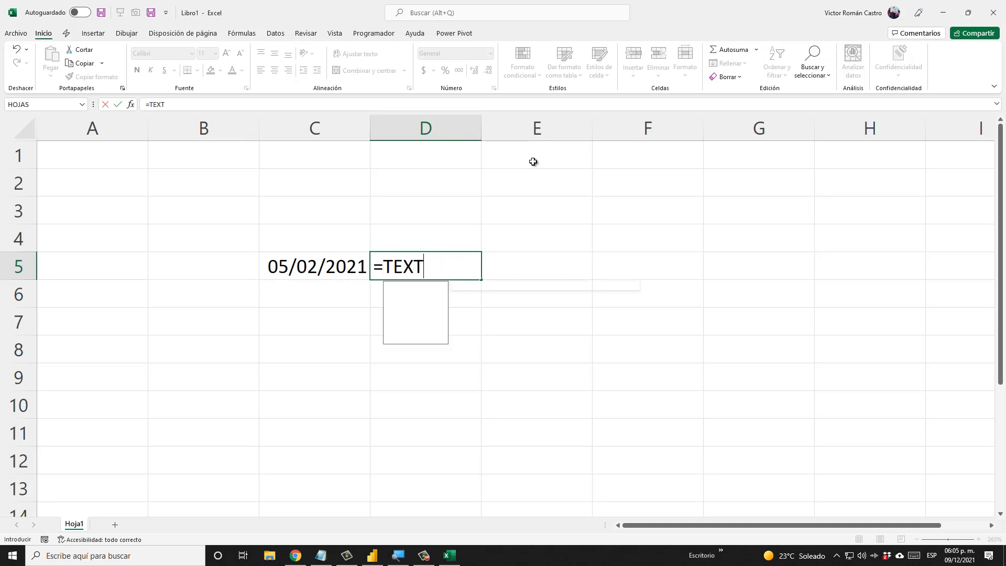
key("Tab")
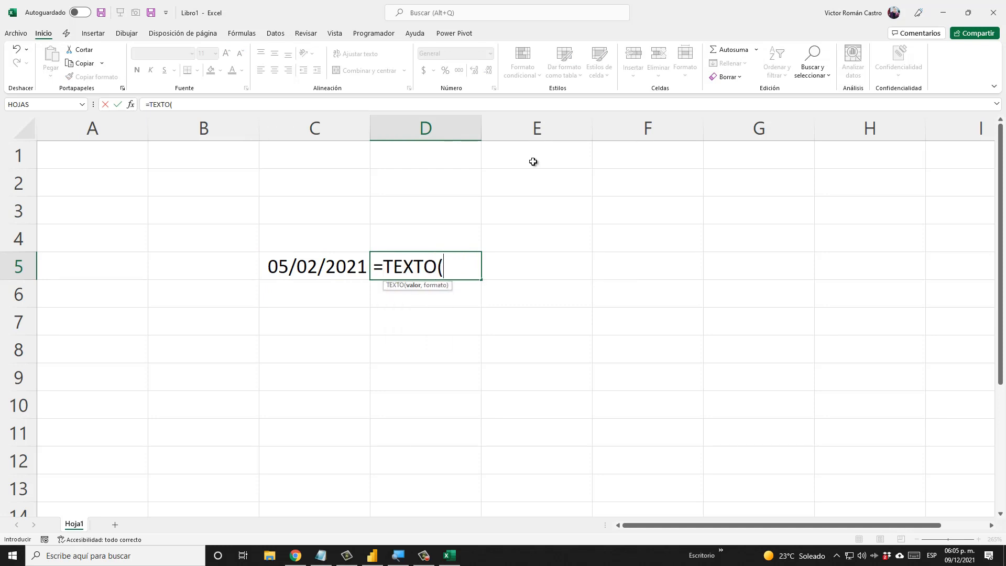
left_click(325, 266)
type(",")
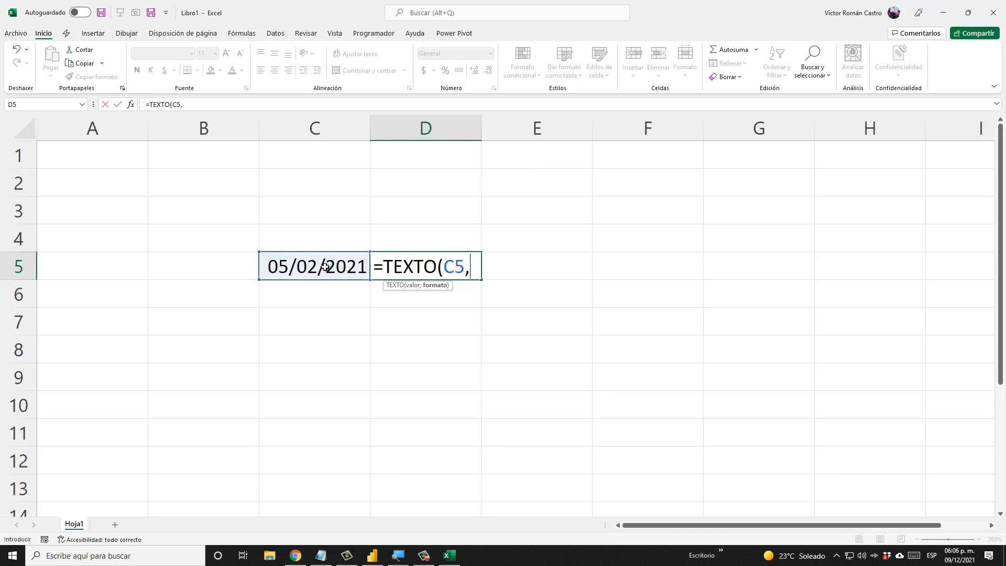
type("\"DDDD\"")
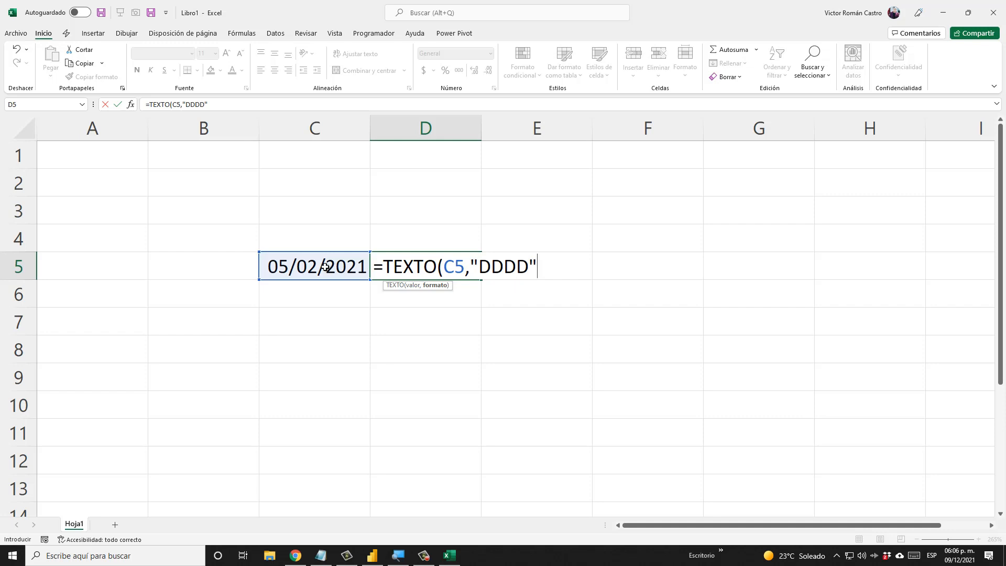
type(")")
key("Return")
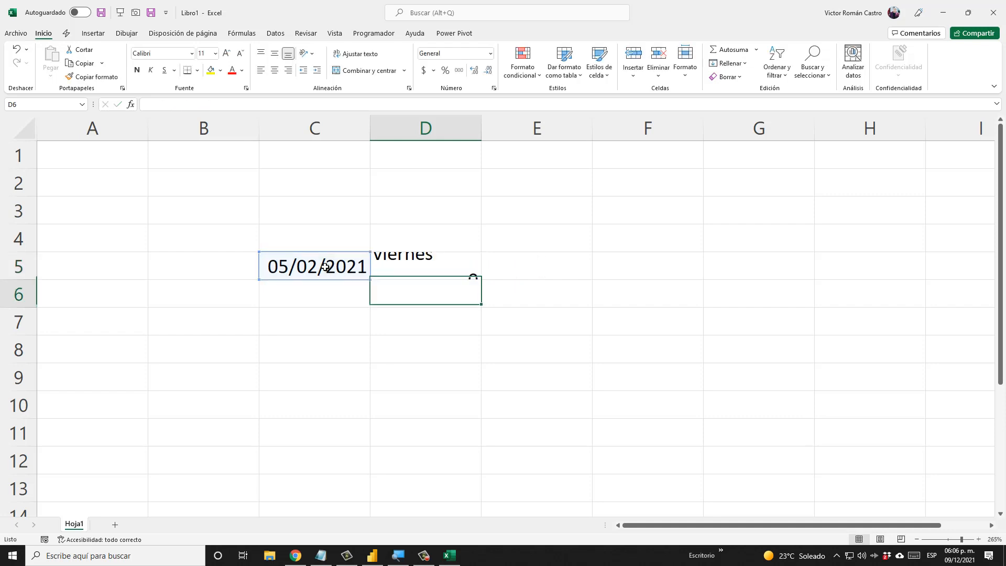
key("Up")
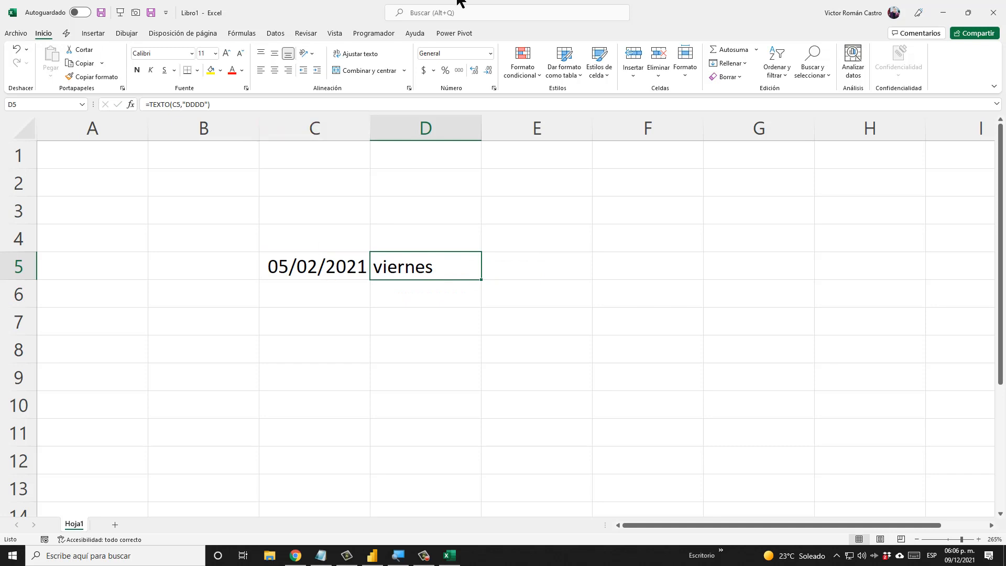
left_click(989, 17)
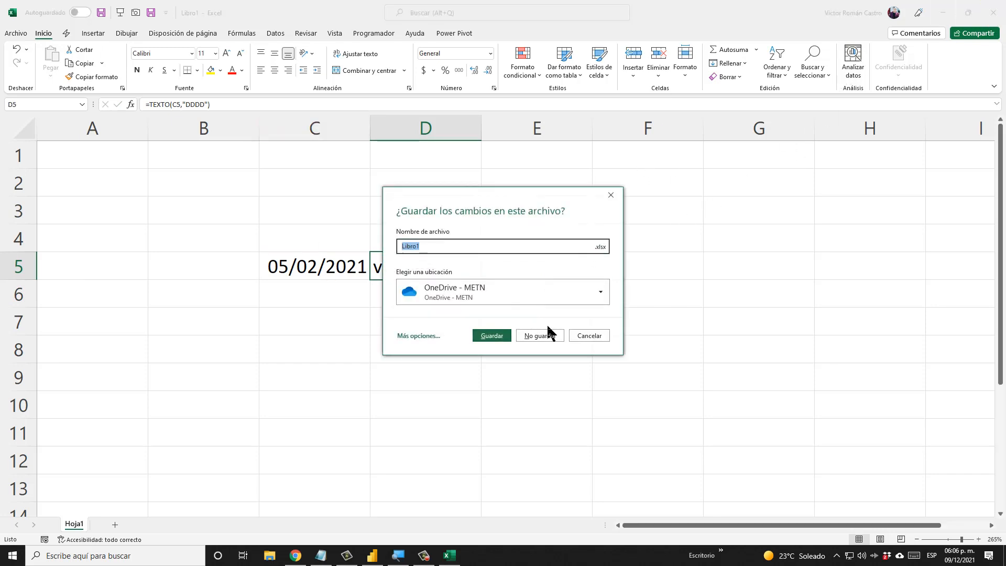
left_click(548, 344)
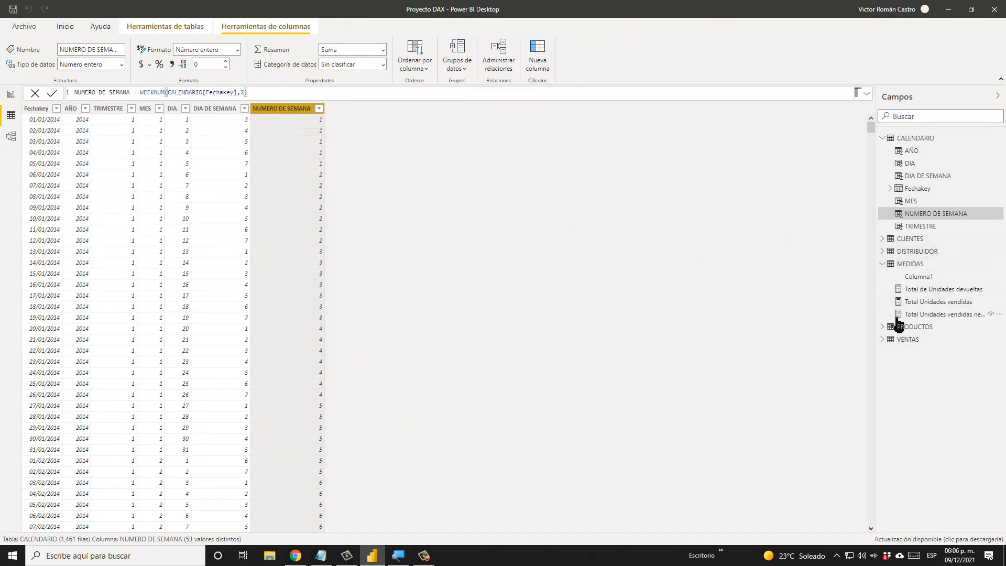
Add a calculated column to the CALENDARIO table and name it Nombre dia semana in its formula
left_click(884, 340)
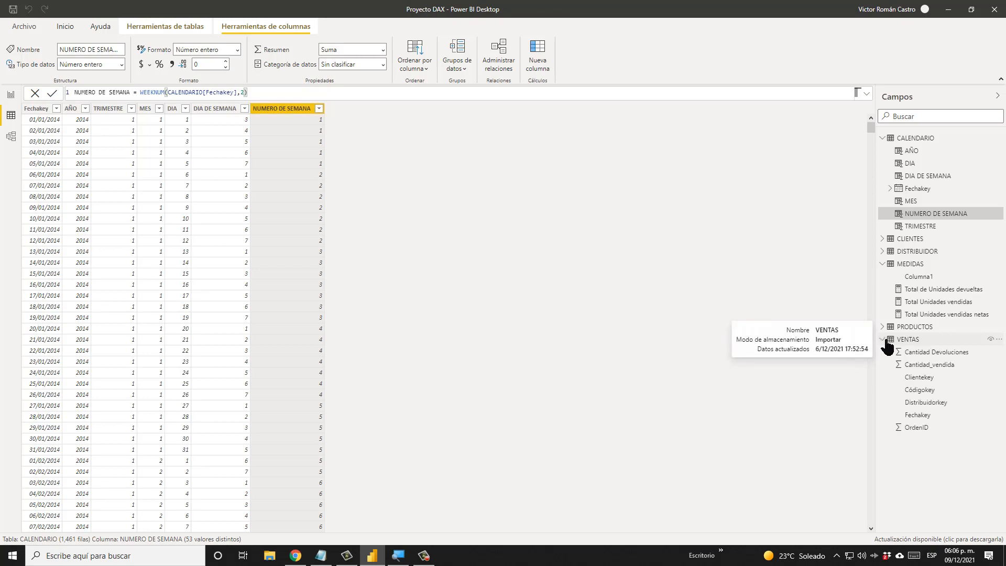
right_click(920, 139)
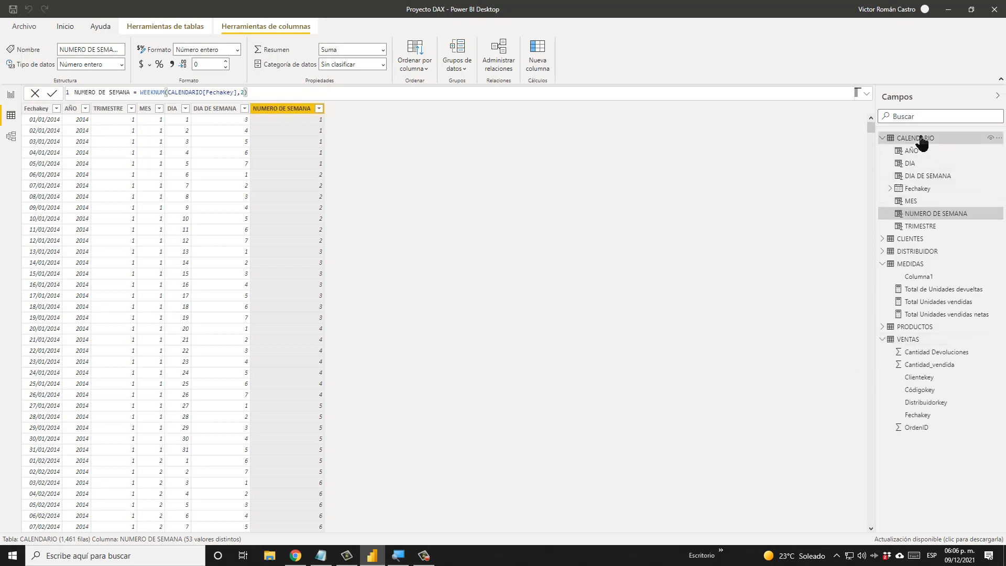
left_click(900, 155)
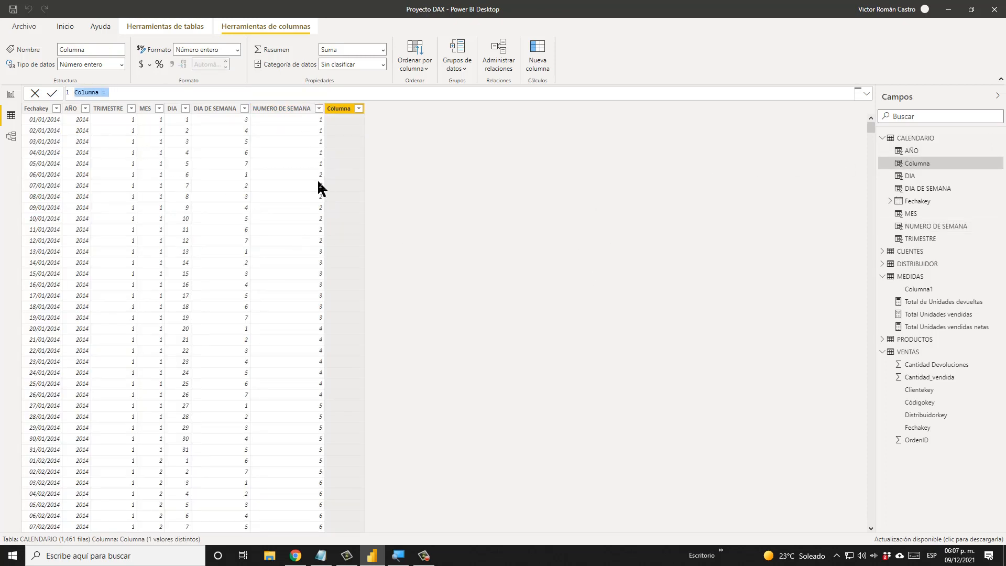
type("nOMBR")
key("BackSpace")
key("BackSpace")
key("BackSpace")
key("BackSpace")
key("BackSpace")
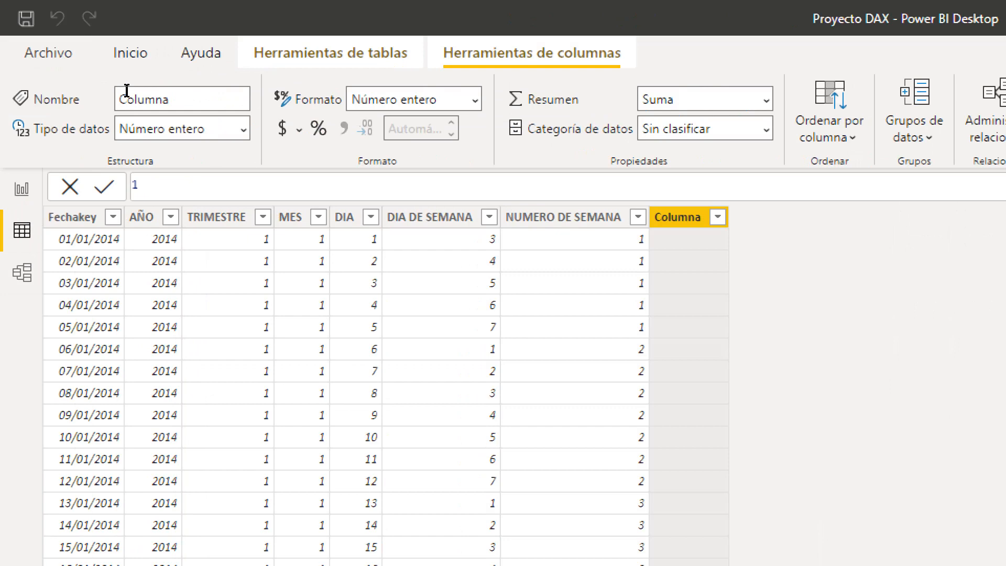
type("Nombre dia semana")
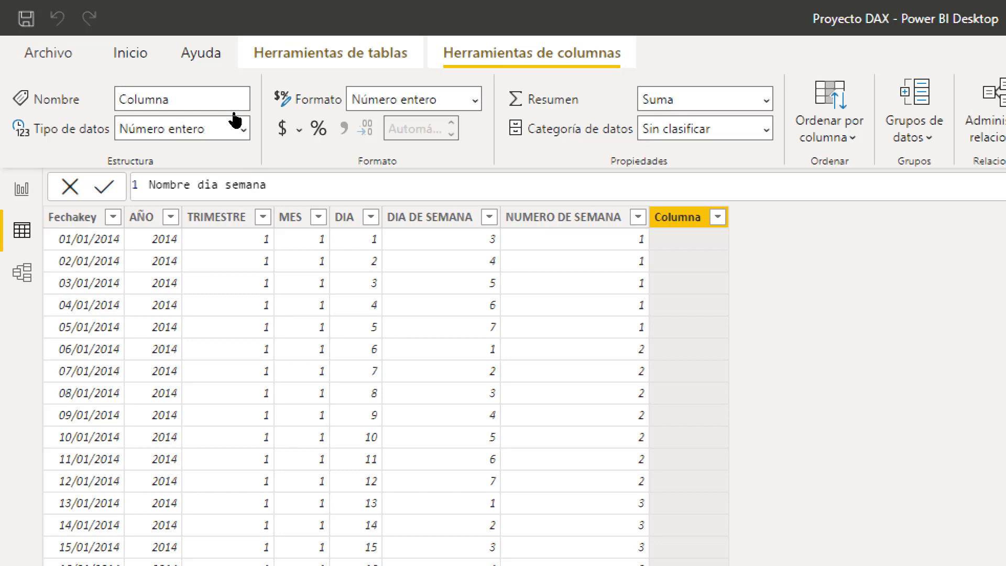
type(" =")
Define the Nombre dia semana column as FORMAT(CALENDARIO[Fechakey],"d")
type("FORM")
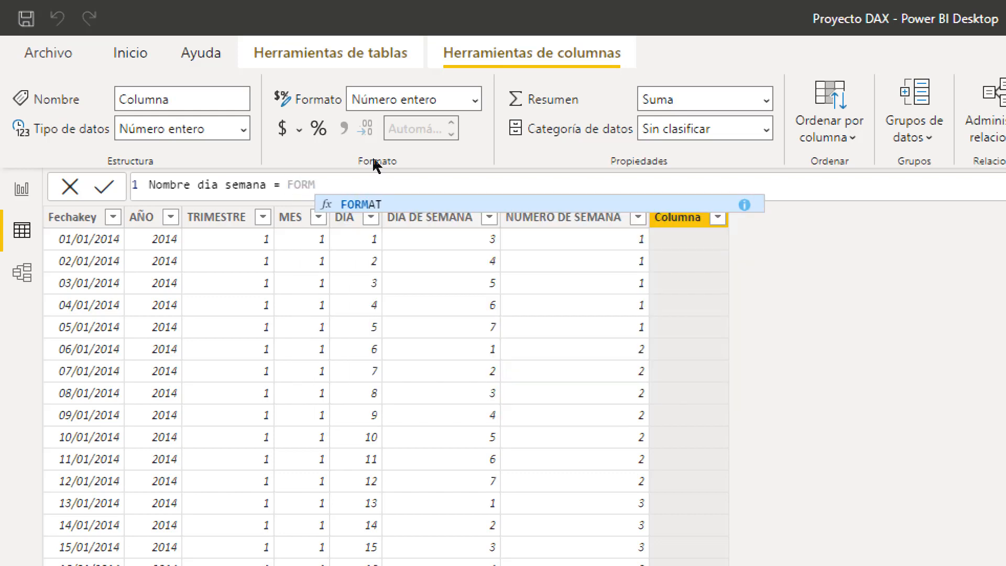
key("Tab")
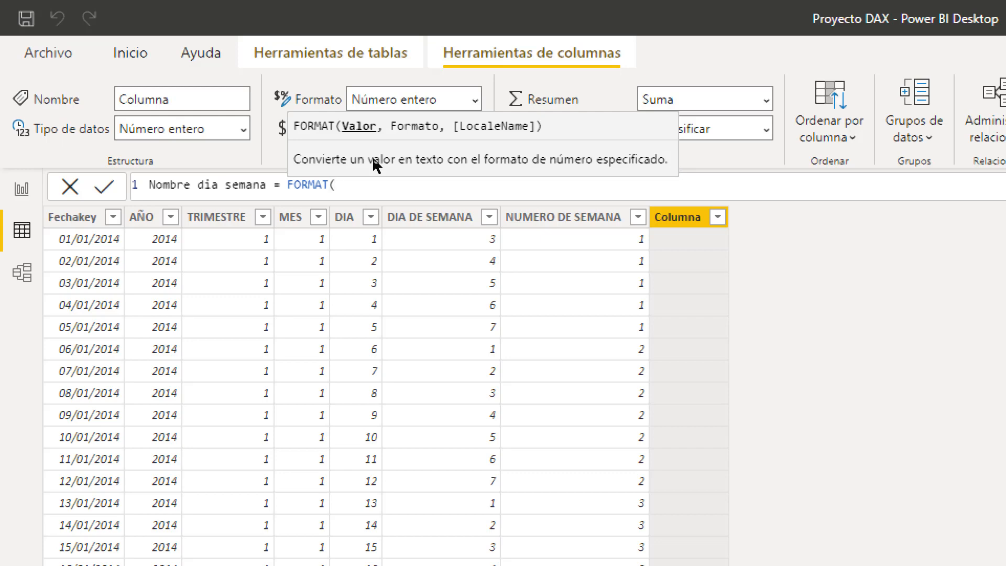
type("FECH")
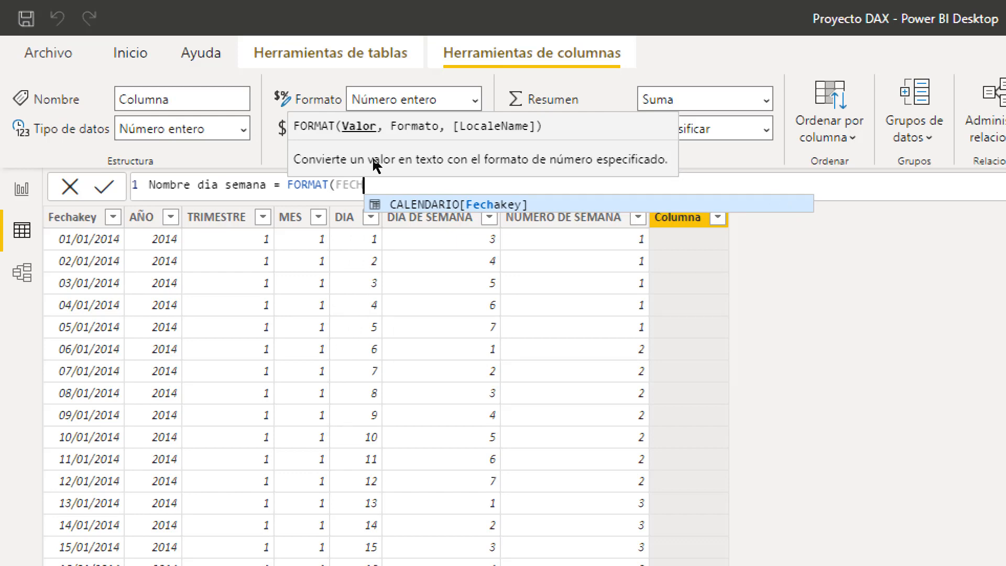
key("Tab")
type(",\"")
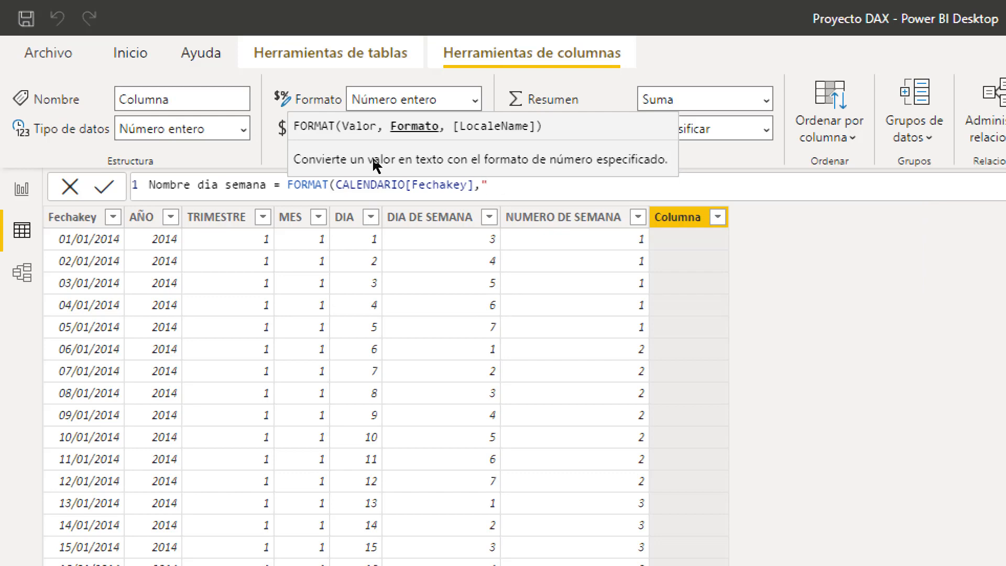
type("dddd")
key("BackSpace")
key("BackSpace")
key("BackSpace")
type("\")")
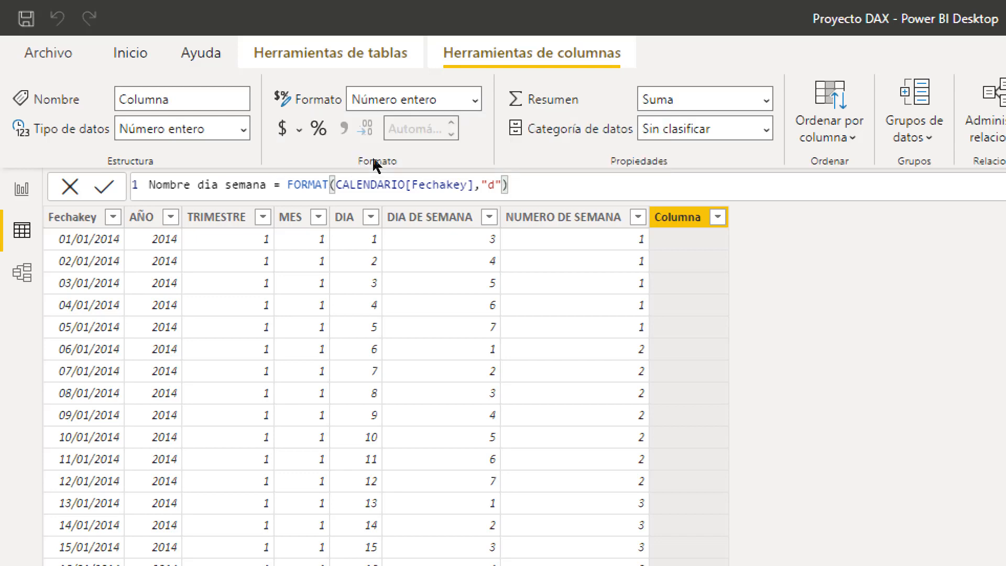
key("Return")
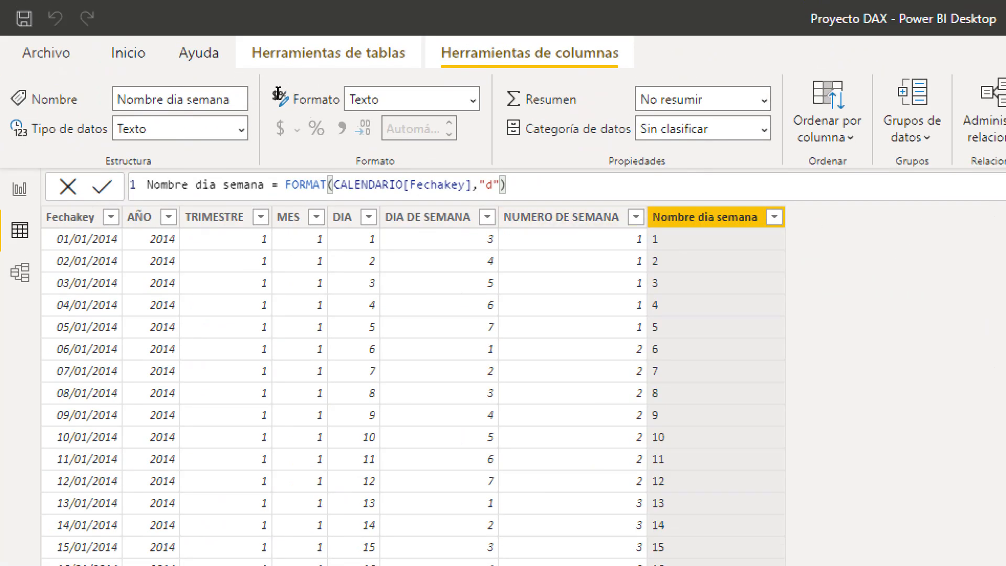
Change the format code in the Nombre dia semana formula to "dd"
key("Left")
key("Left")
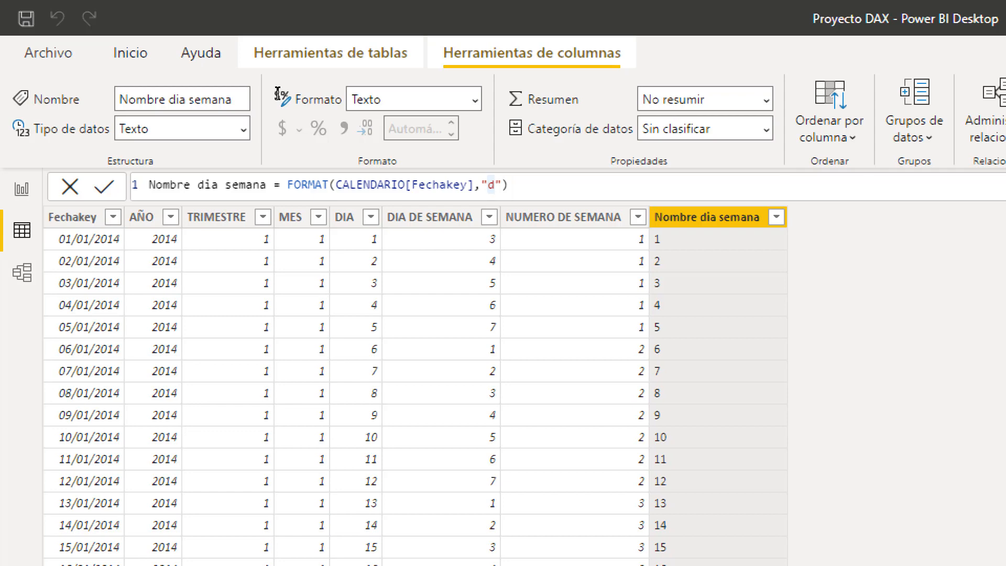
type("d")
key("Return")
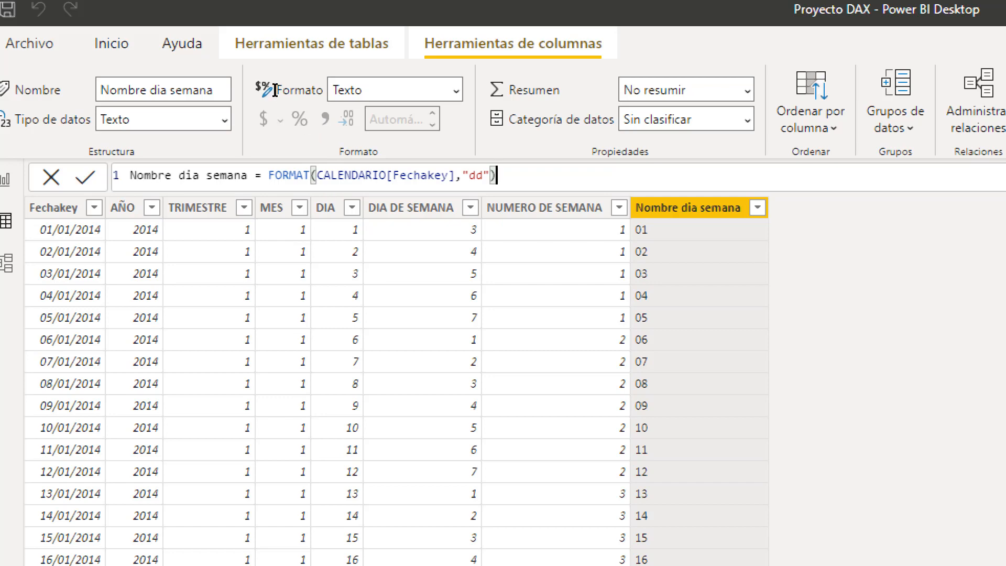
Replace the format code in the Nombre dia semana formula with "ddd" for abbreviated weekday names
key("Left")
key("Left")
key("BackSpace")
key("BackSpace")
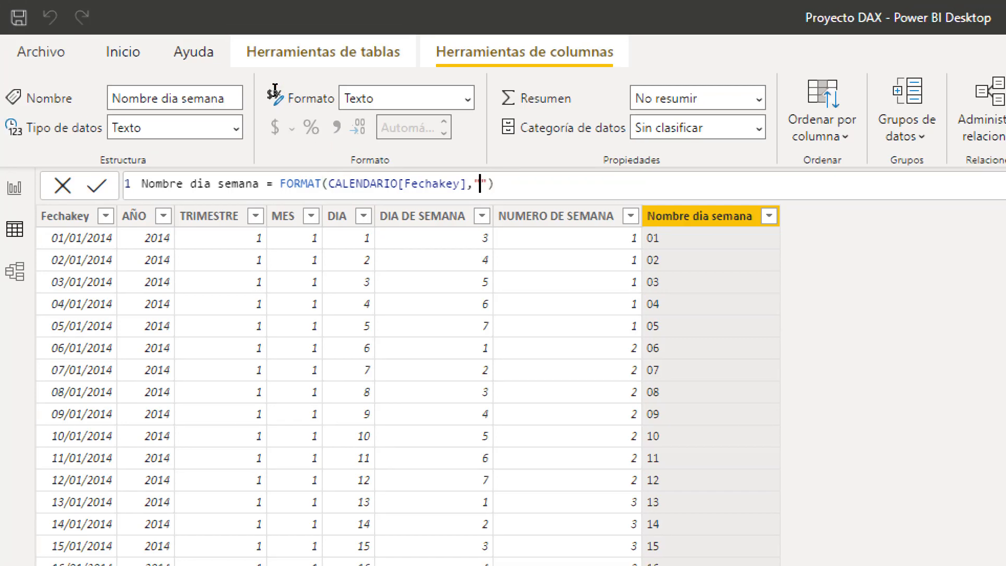
type("ddd")
key("Return")
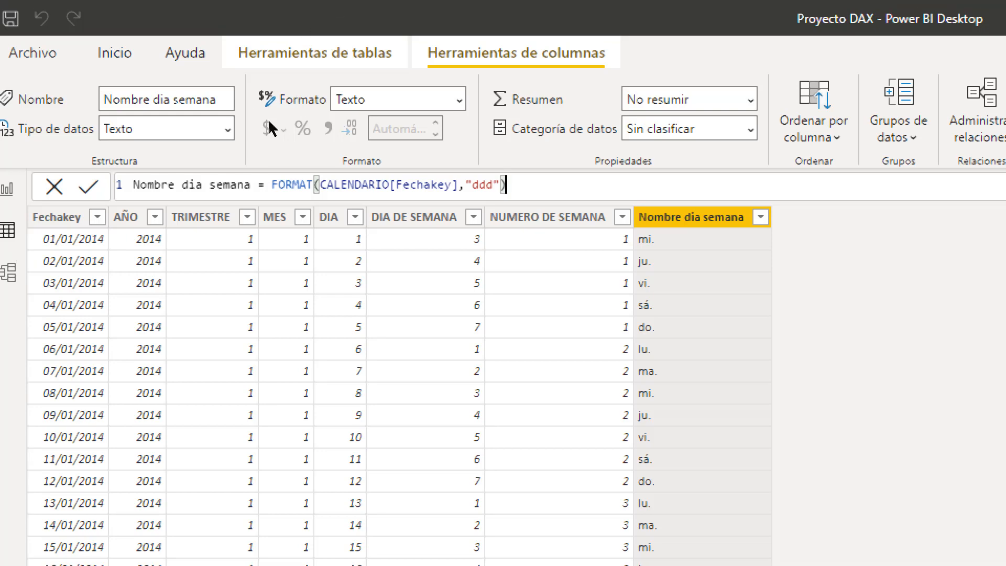
Extend the format code in the Nombre dia semana formula to "dddd" for full weekday names
key("Left")
key("Left")
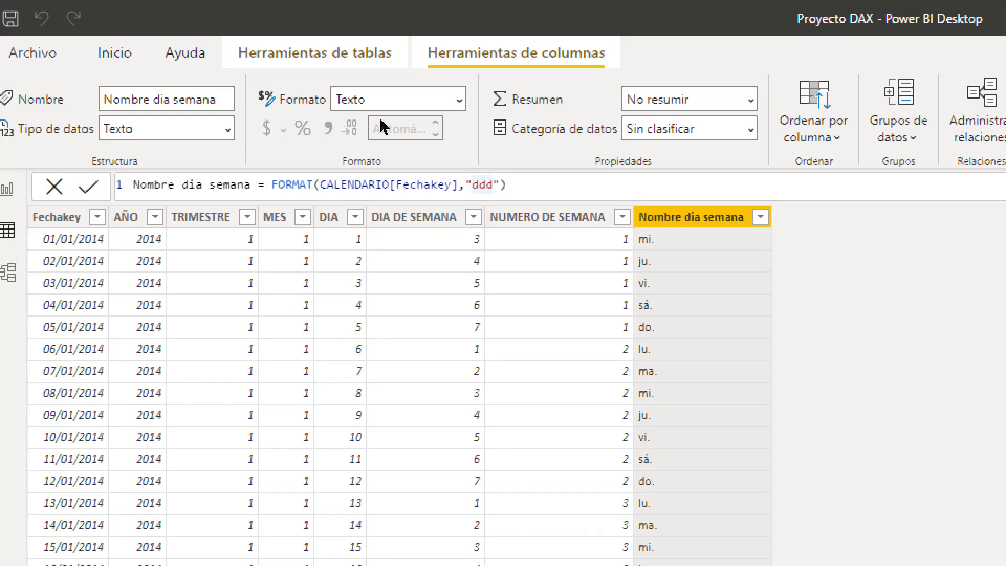
type("d")
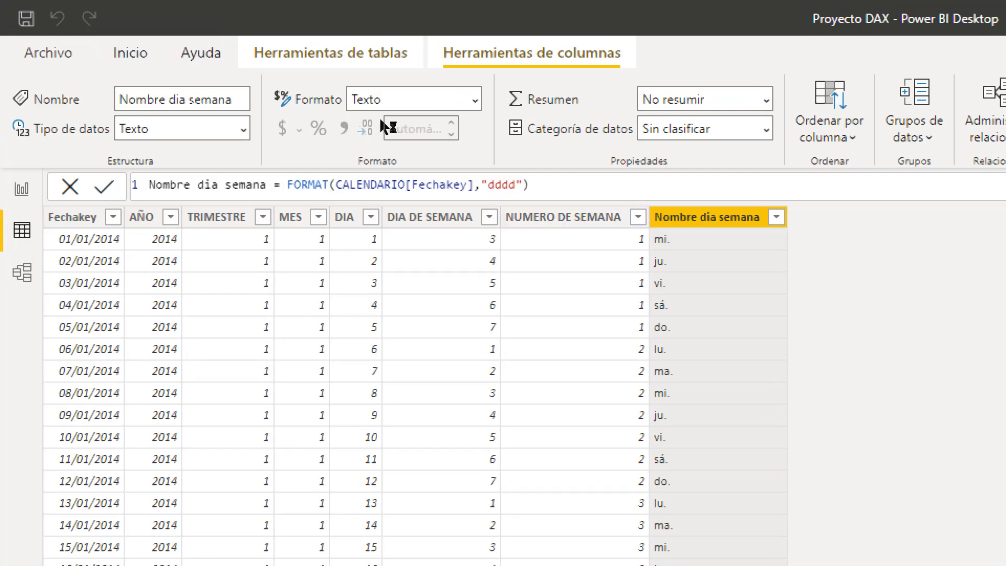
key("Return")
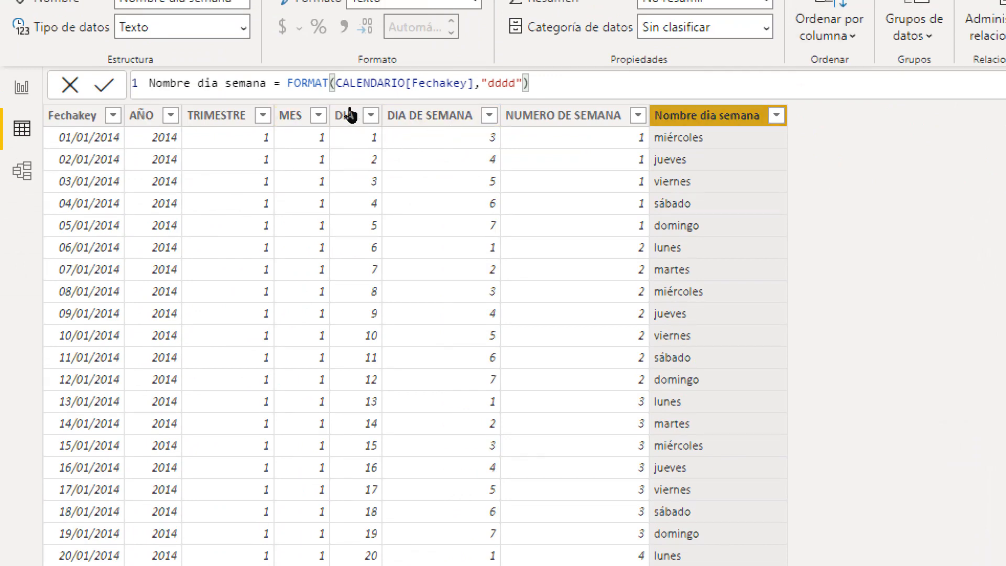
Add a calculated column to CALENDARIO for full month names: Nombre Mes = FORMAT(CALENDARIO[Fechakey],"MMMM")
right_click(701, 108)
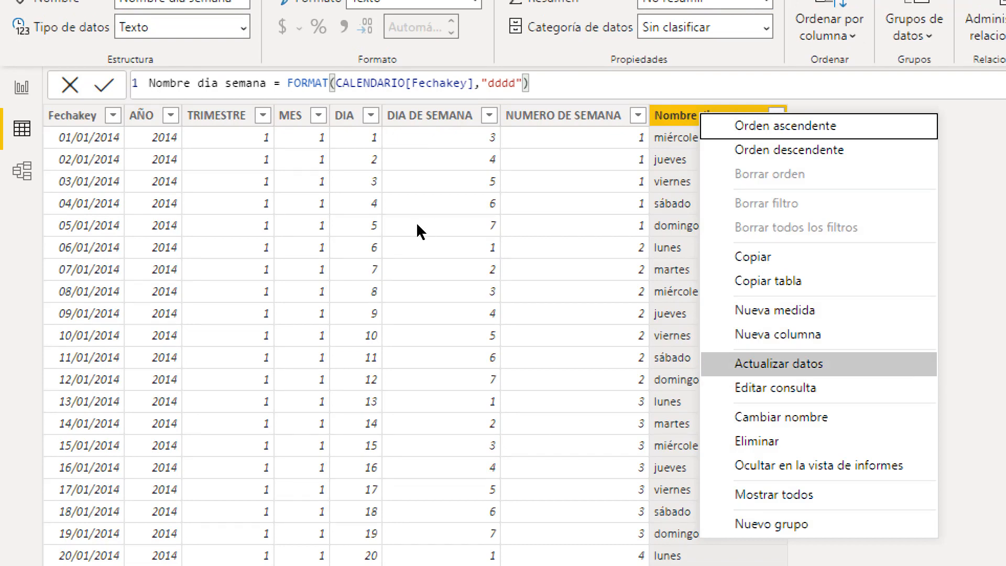
key("Escape")
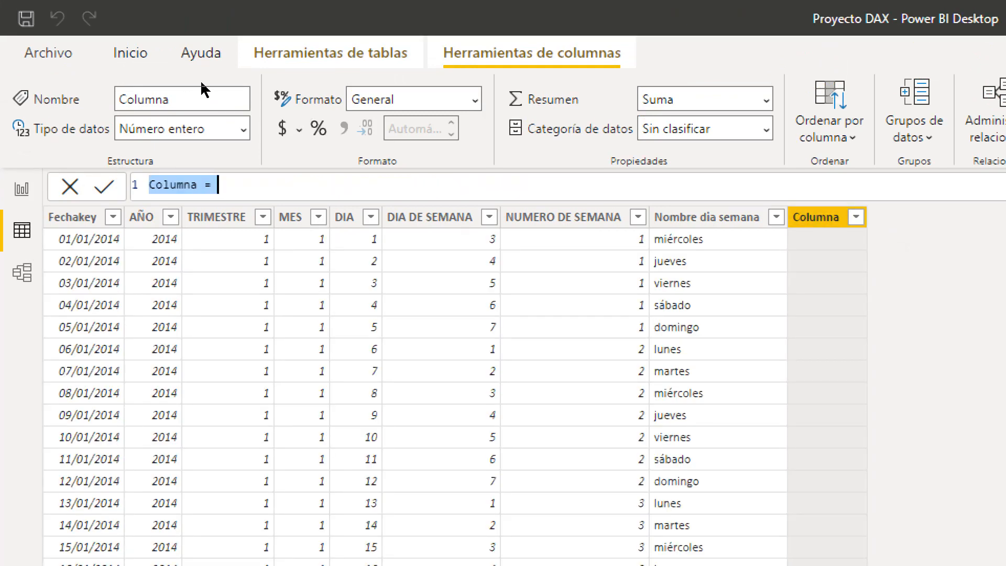
type("Nombr")
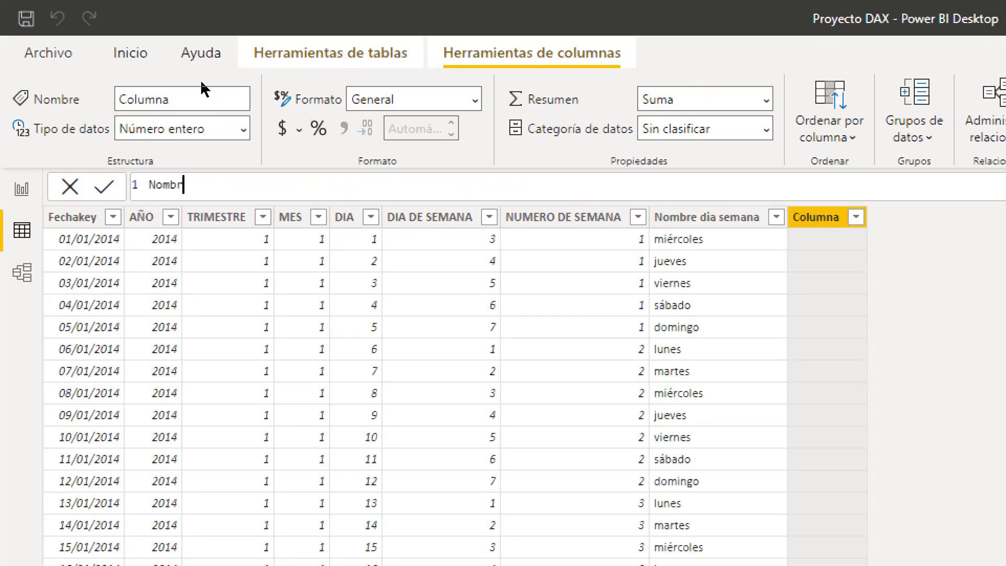
type("e Mes = FORMATR")
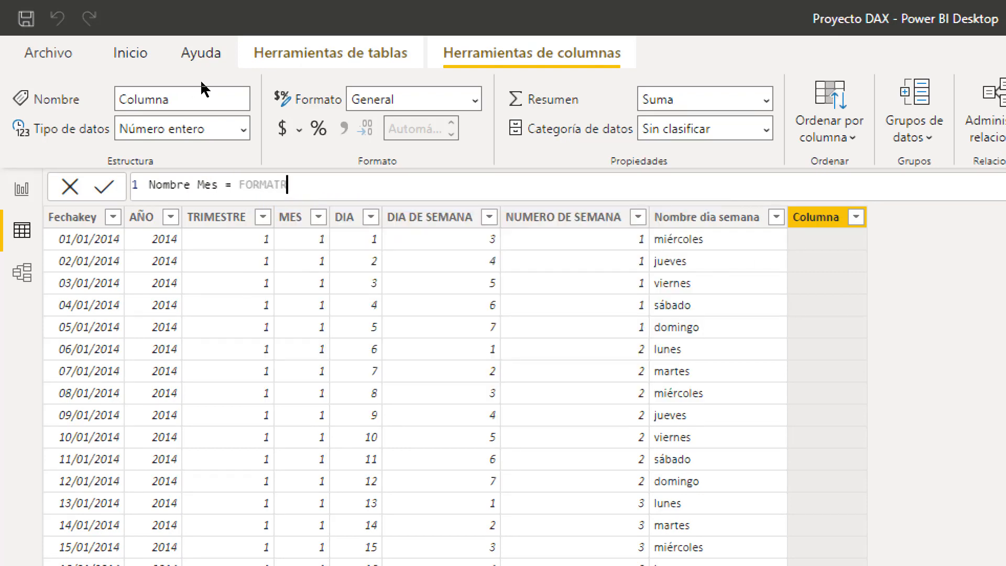
key("BackSpace")
type("(")
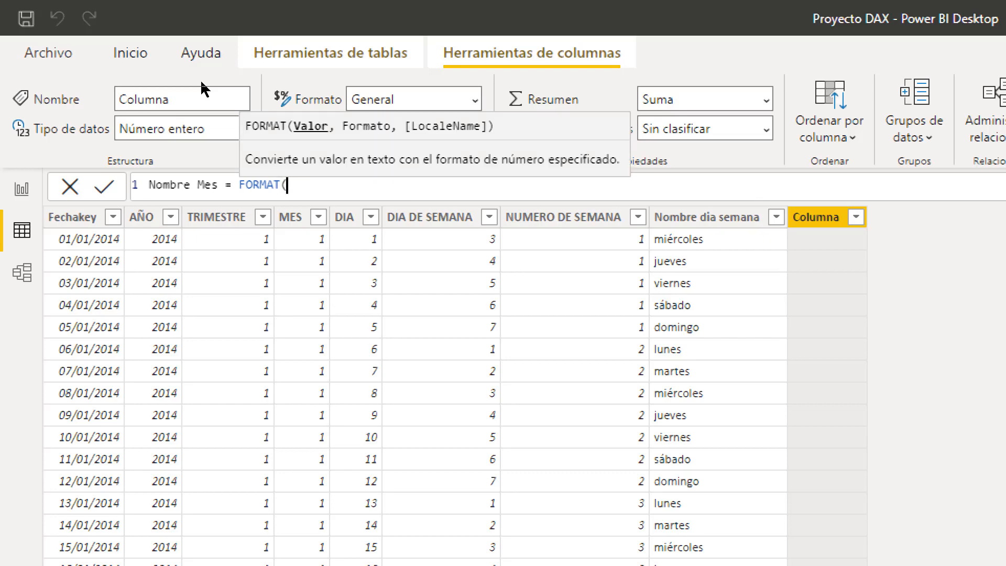
type("FECH")
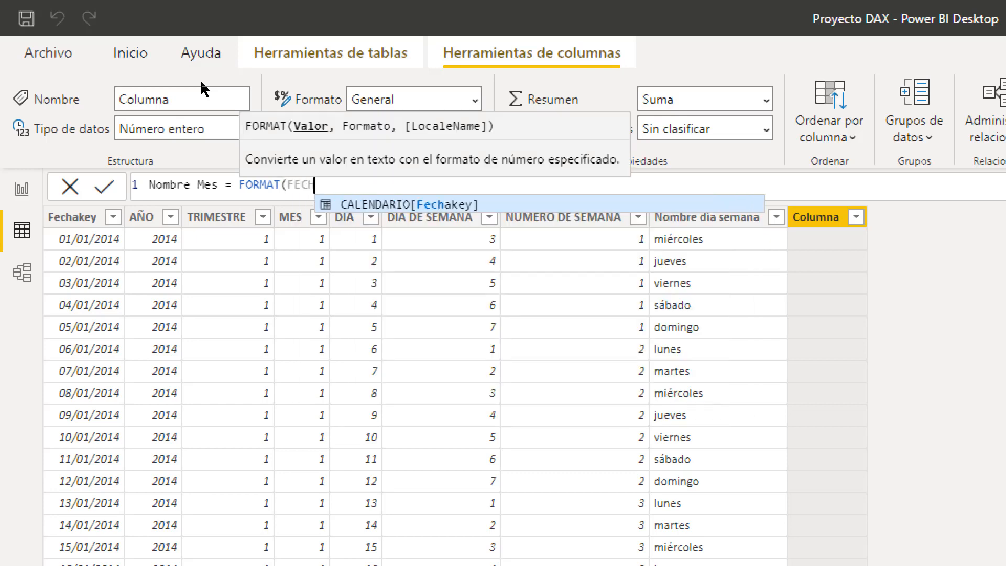
key("Tab")
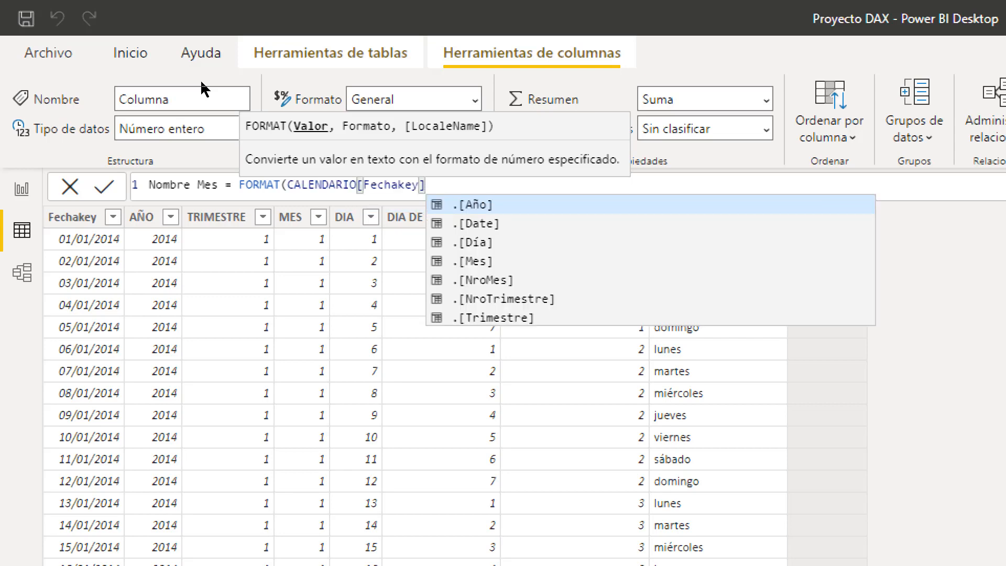
type(",")
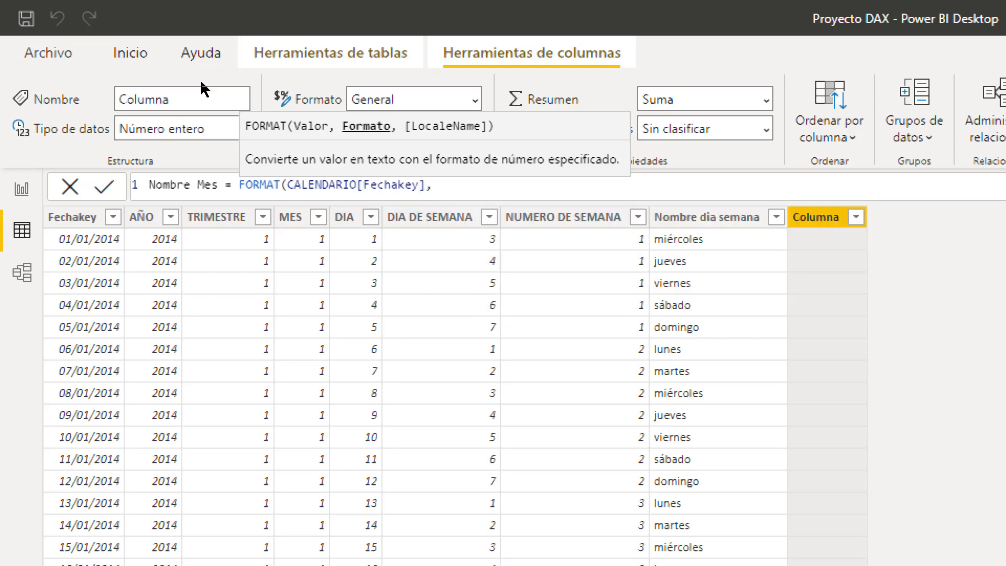
type("\"MMMM\")")
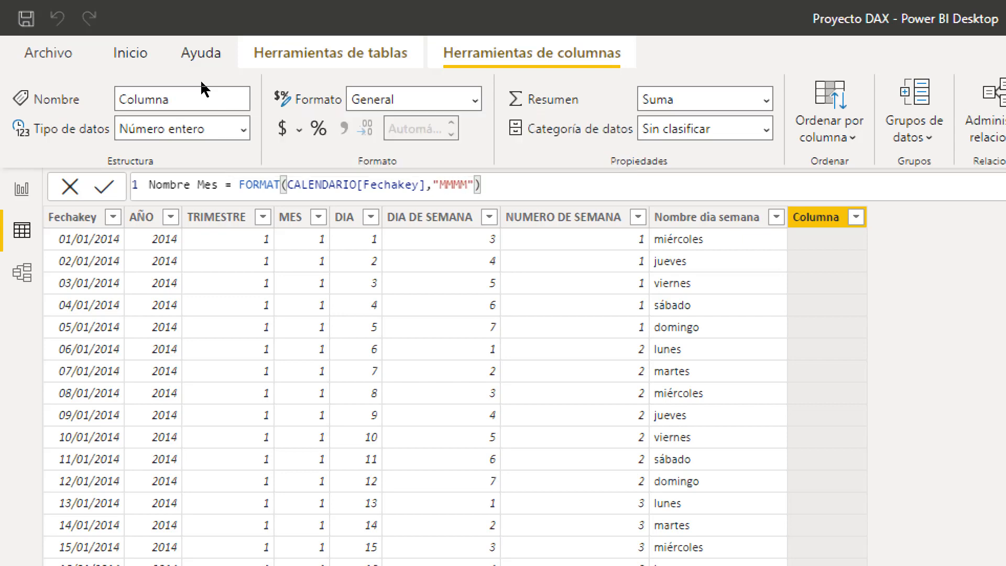
key("Return")
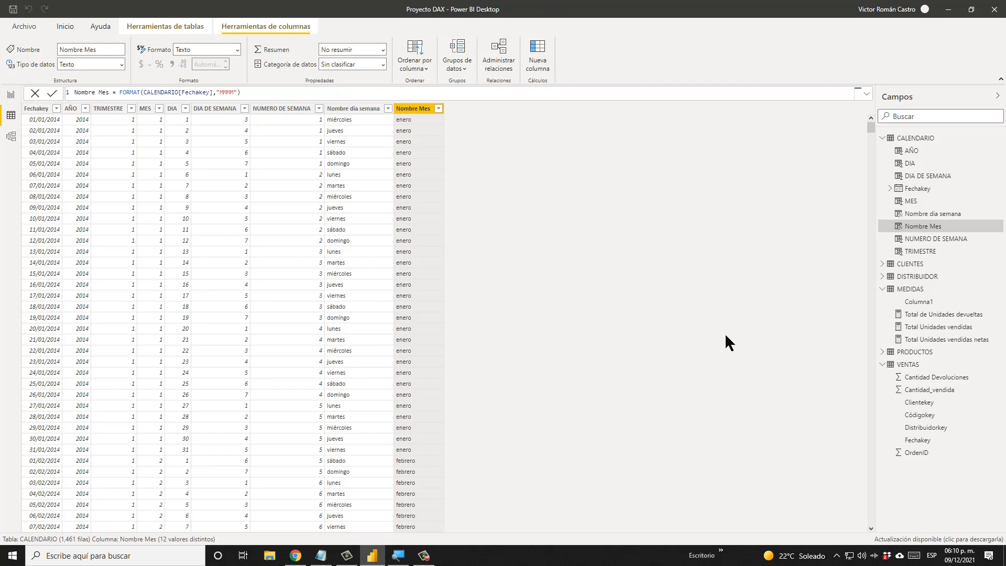
Show the model's relationship diagram and collapse the CALENDARIO and MEDIDAS tables in the field list
left_click(11, 136)
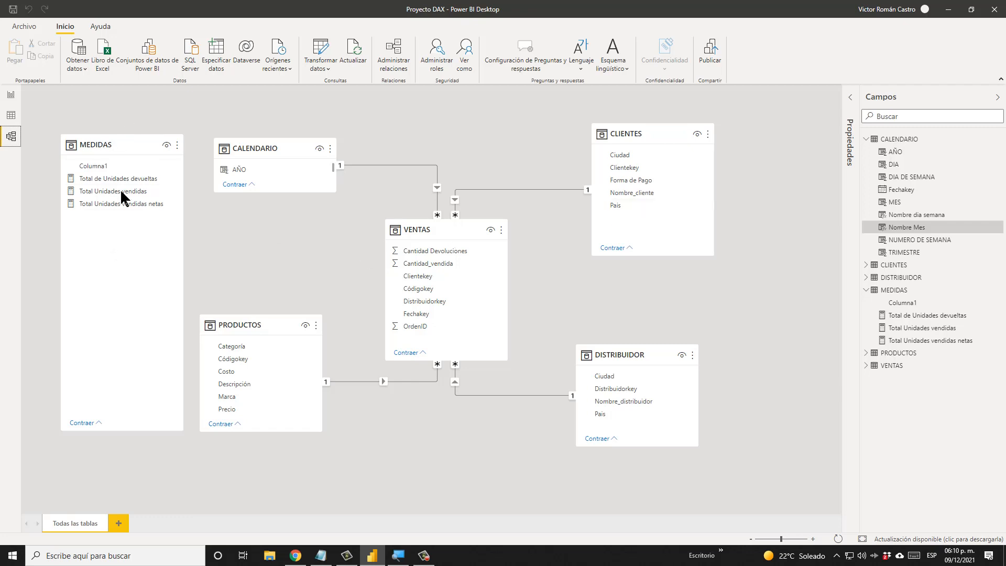
left_click(866, 139)
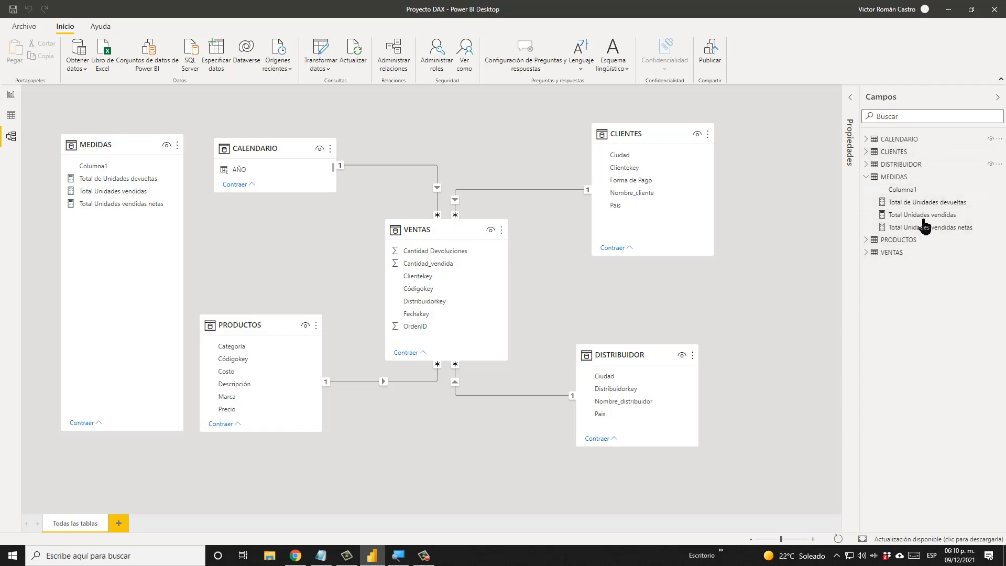
left_click(867, 177)
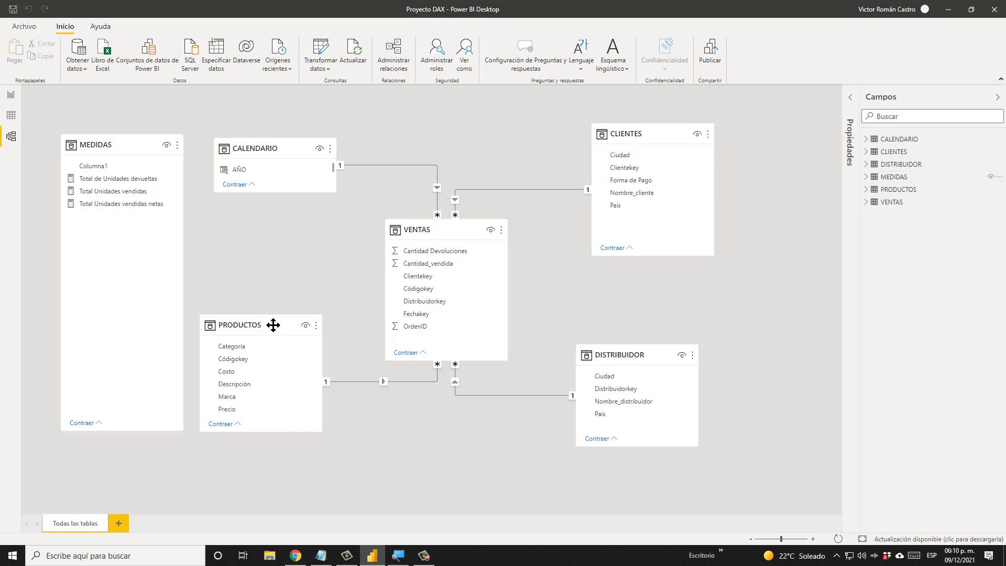